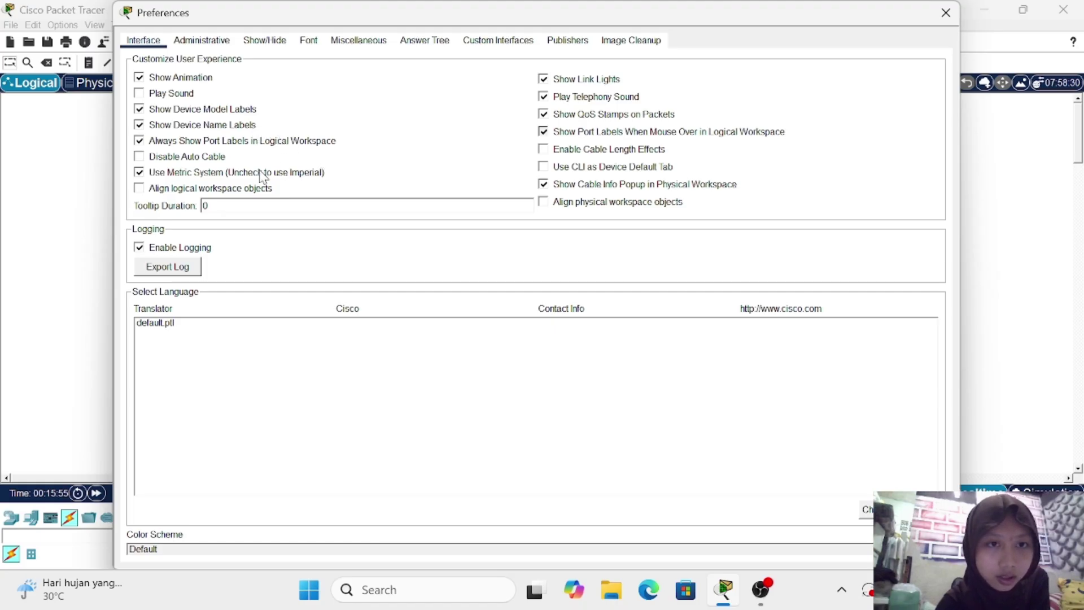
# Step: Turn off Always Show Port Labels in Logical Workspace and close the preferences
pyautogui.click(139, 142)
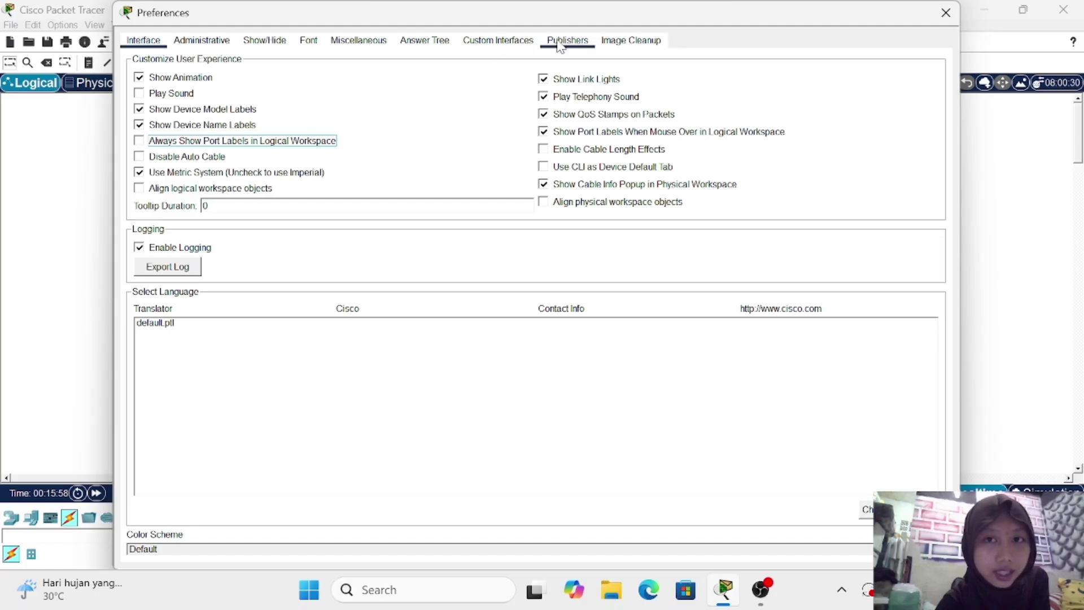
pyautogui.click(939, 15)
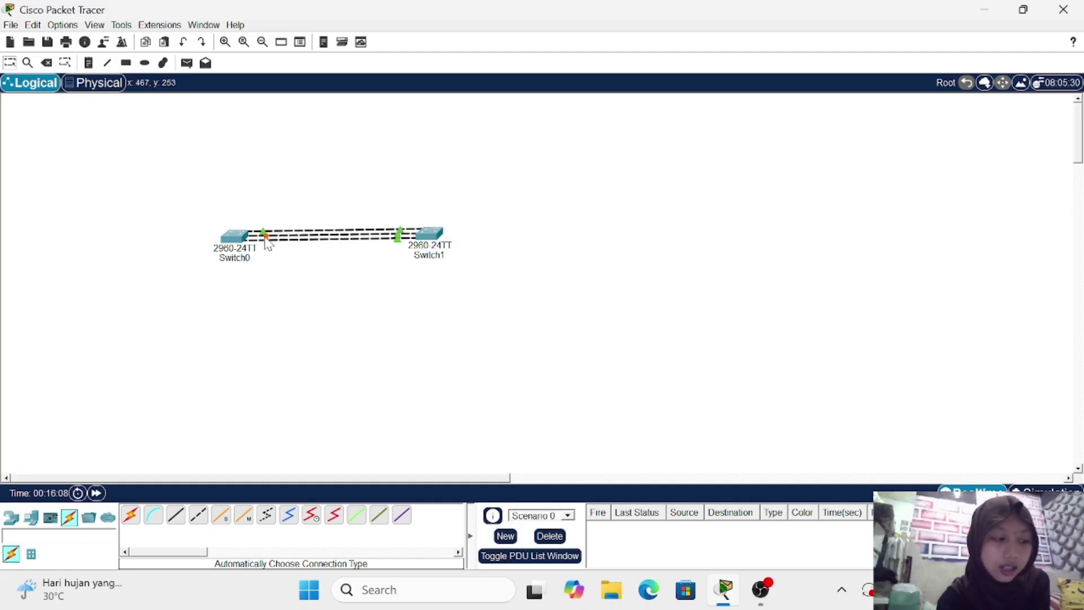
# Step: Open the command line of Switch0 and enter global configuration mode with en and conf t
pyautogui.moveTo(254, 249)
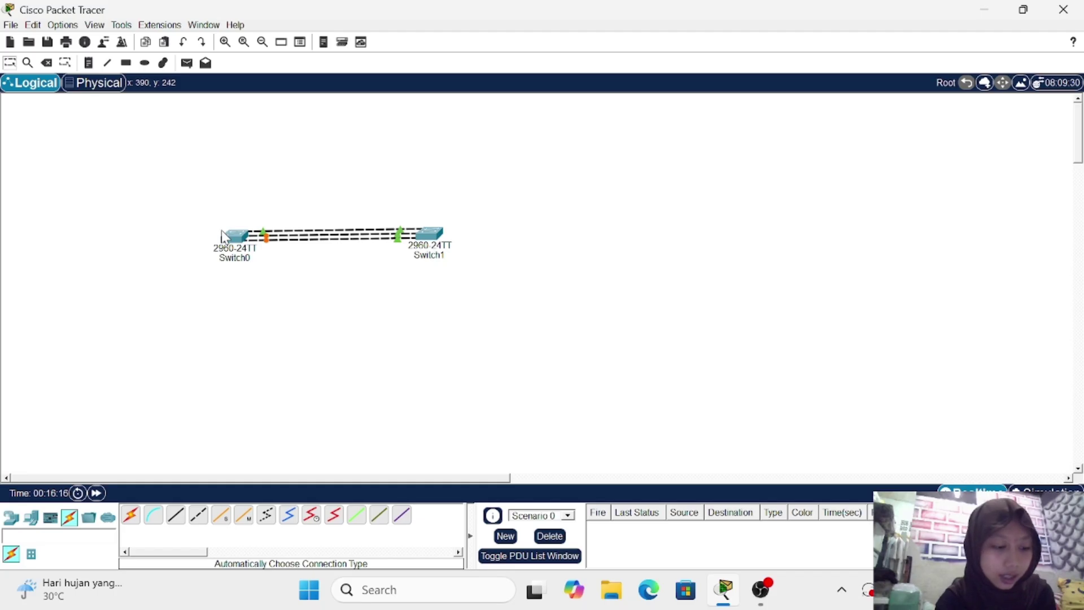
pyautogui.moveTo(284, 241)
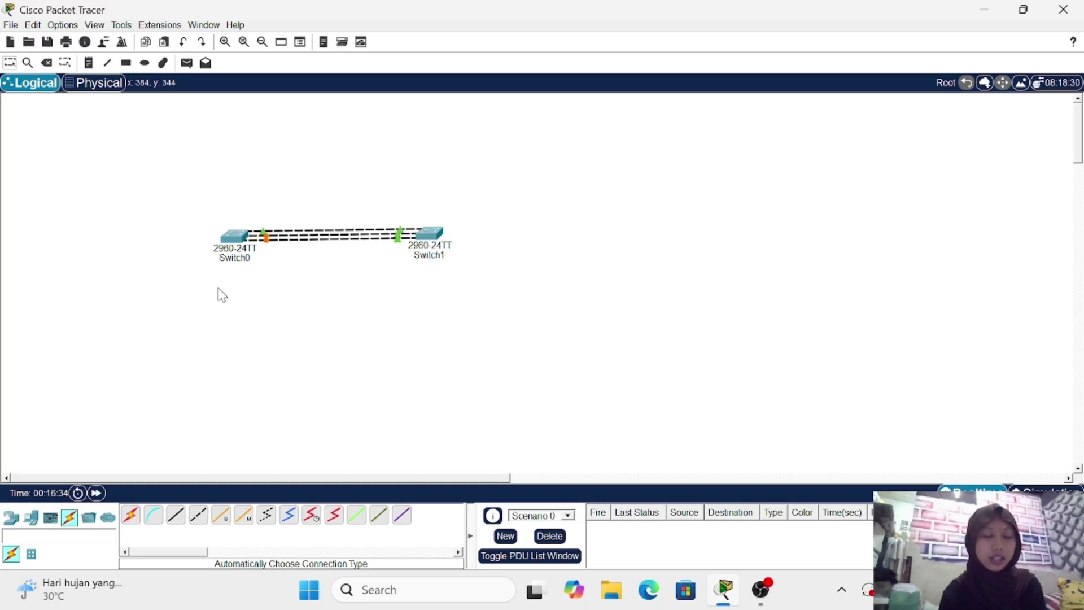
pyautogui.click(238, 235)
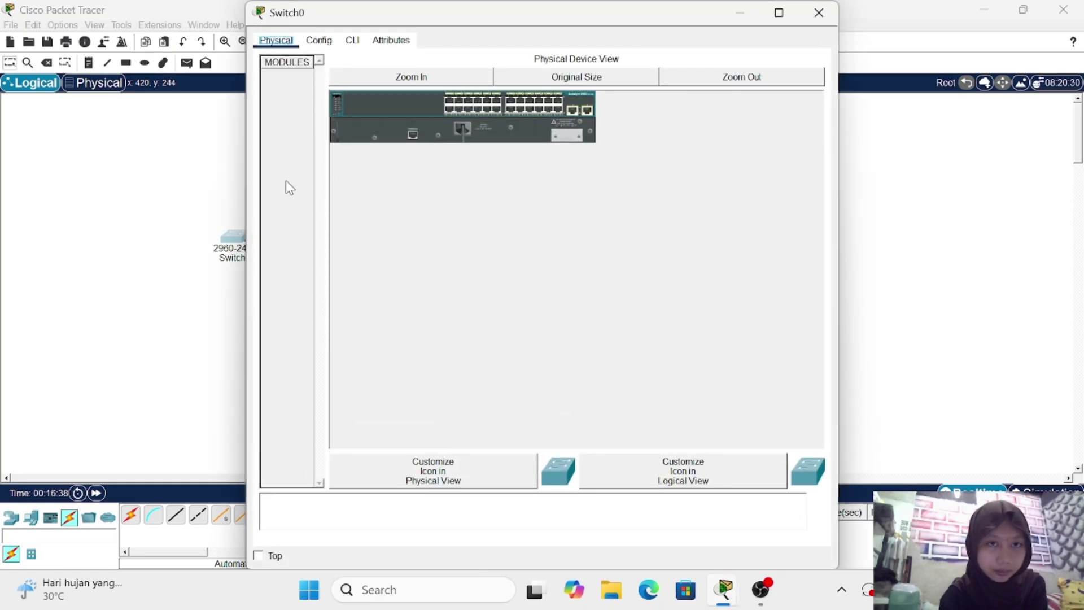
pyautogui.click(349, 41)
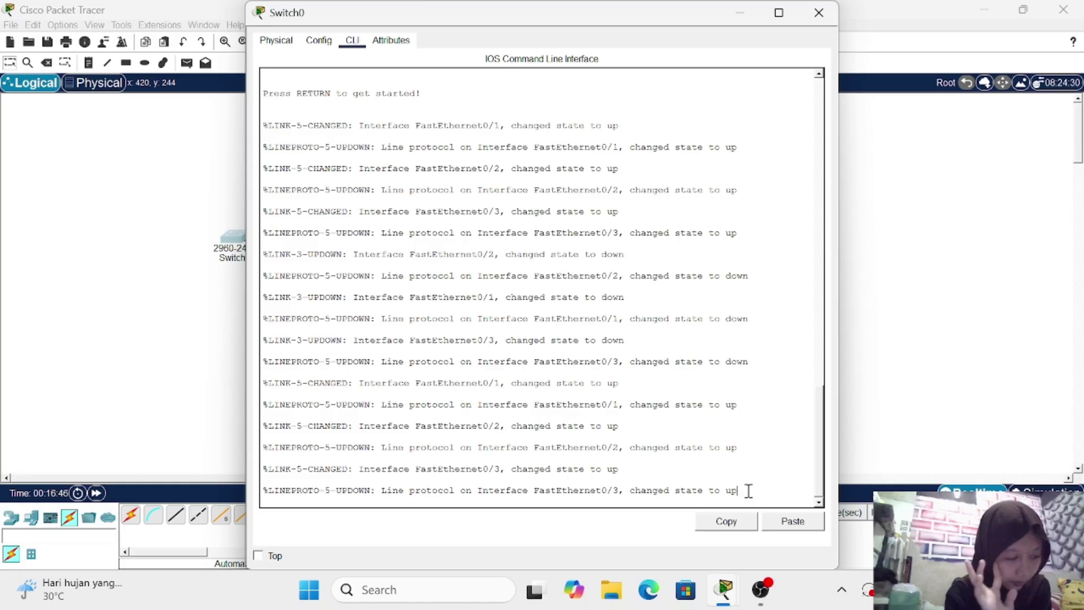
pyautogui.press('Return')
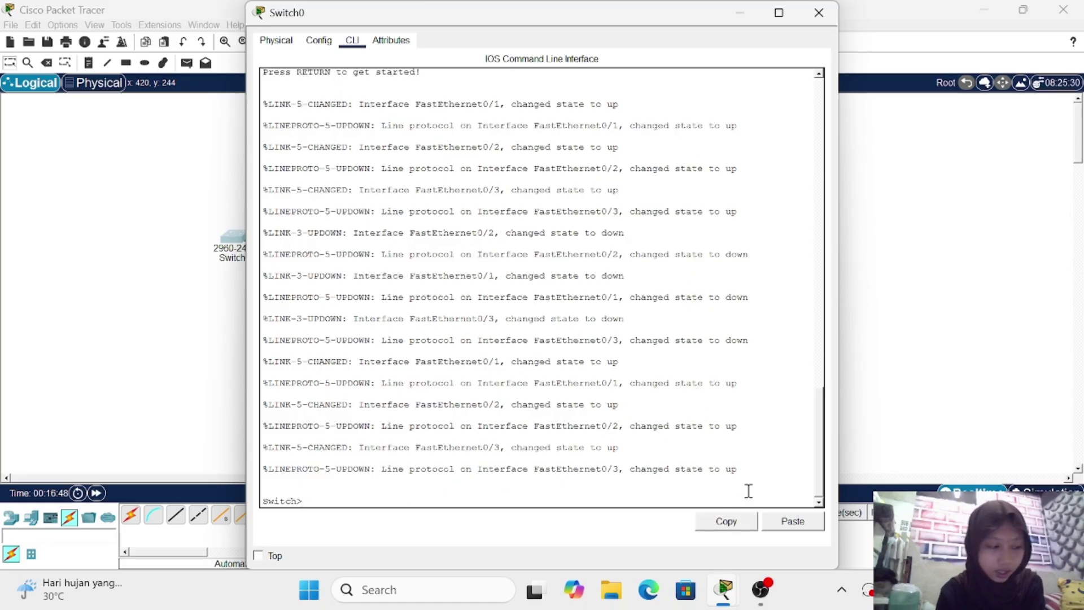
pyautogui.write('en')
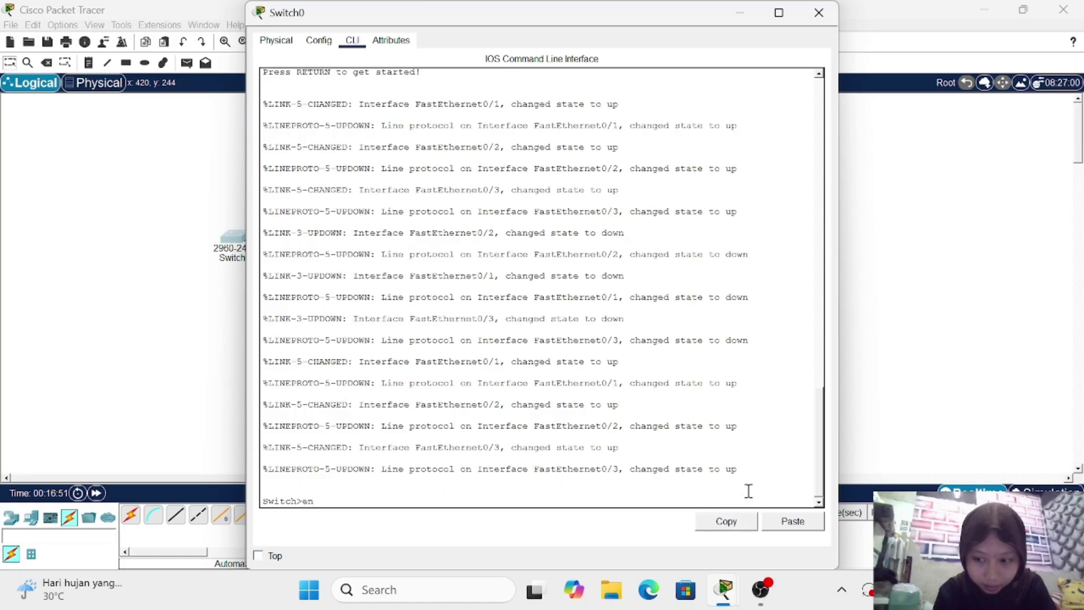
pyautogui.press('Return')
pyautogui.write('conf t')
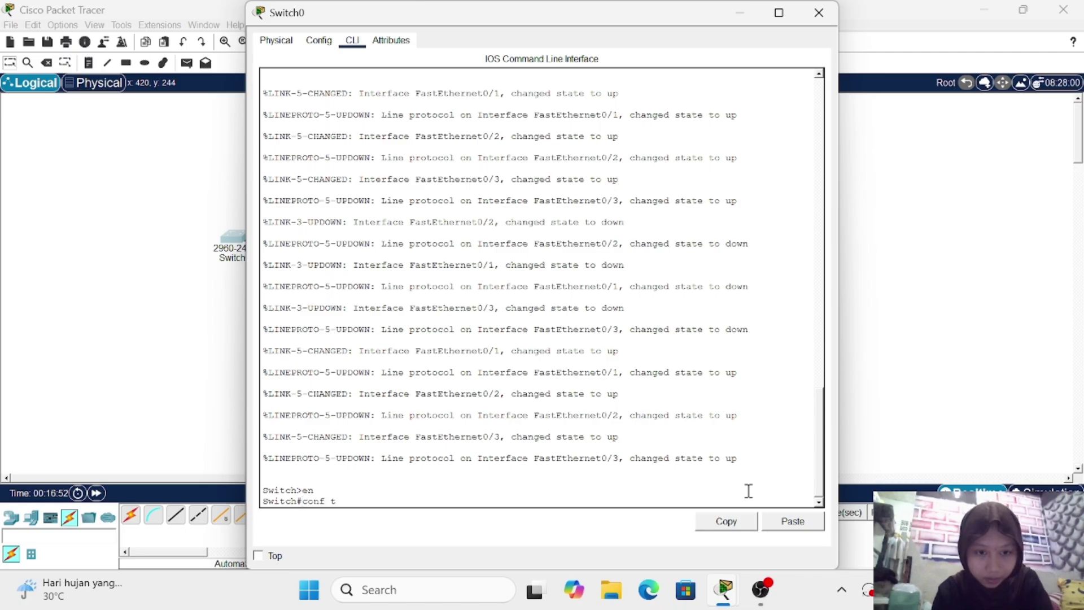
pyautogui.press('Return')
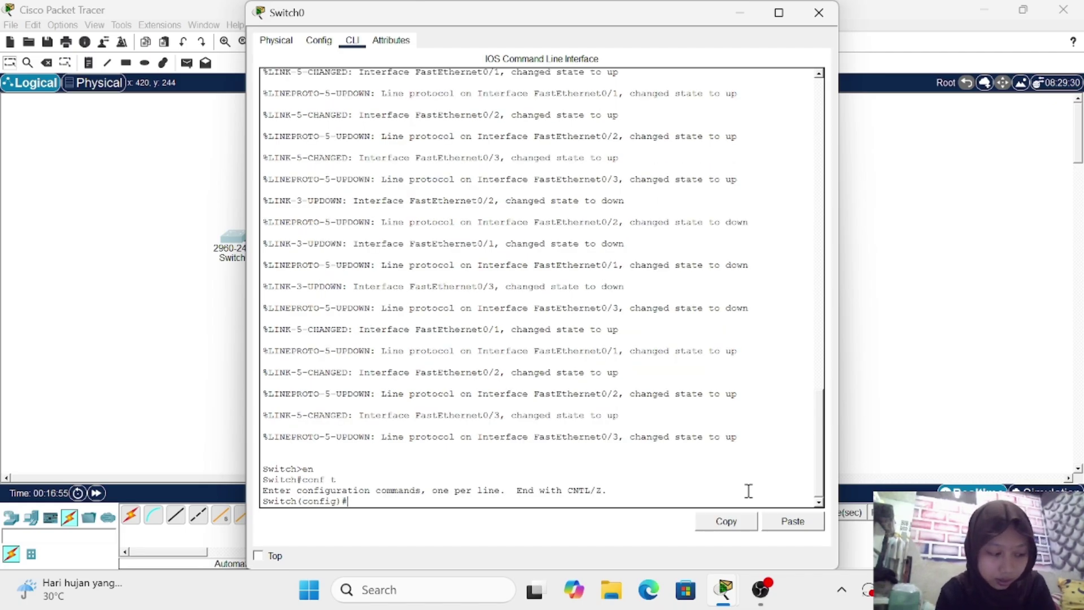
# Step: List the CDP neighbors of Switch0 from configuration mode with do show cdp nei
pyautogui.write('do')
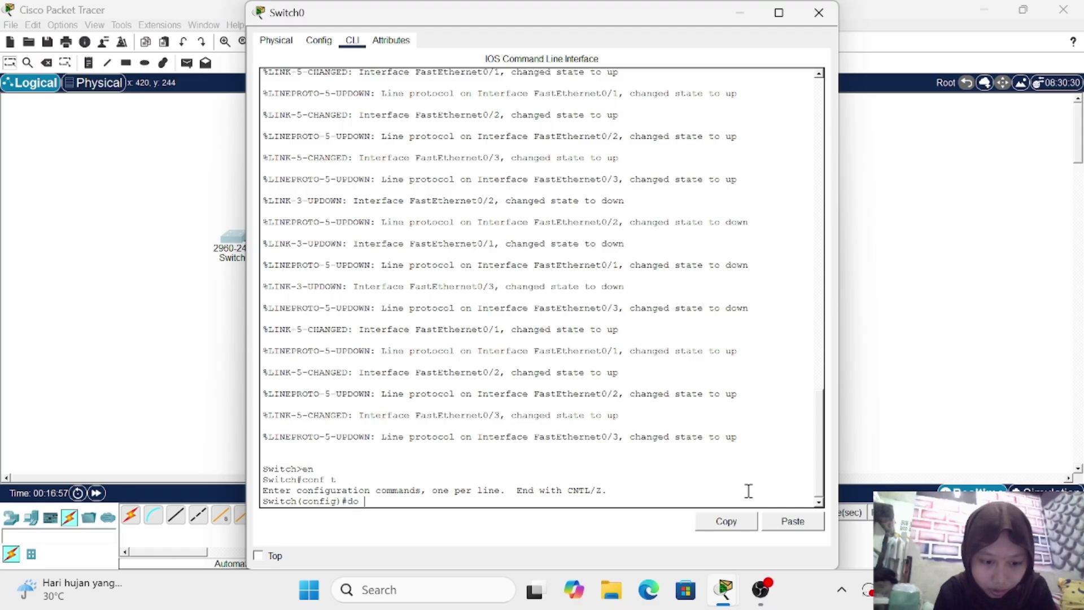
pyautogui.write(' show')
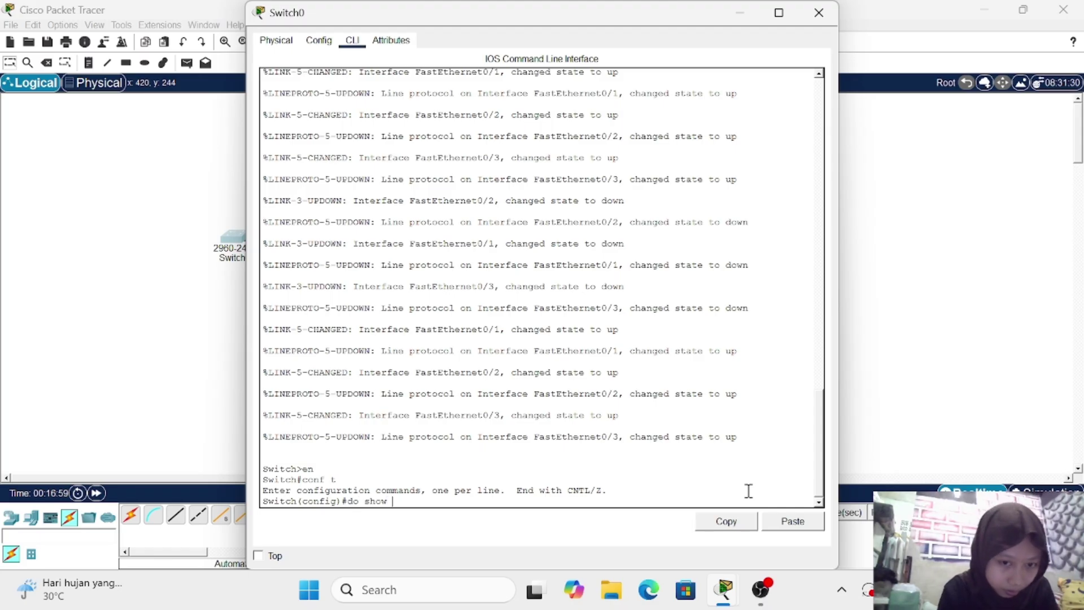
pyautogui.write(' c')
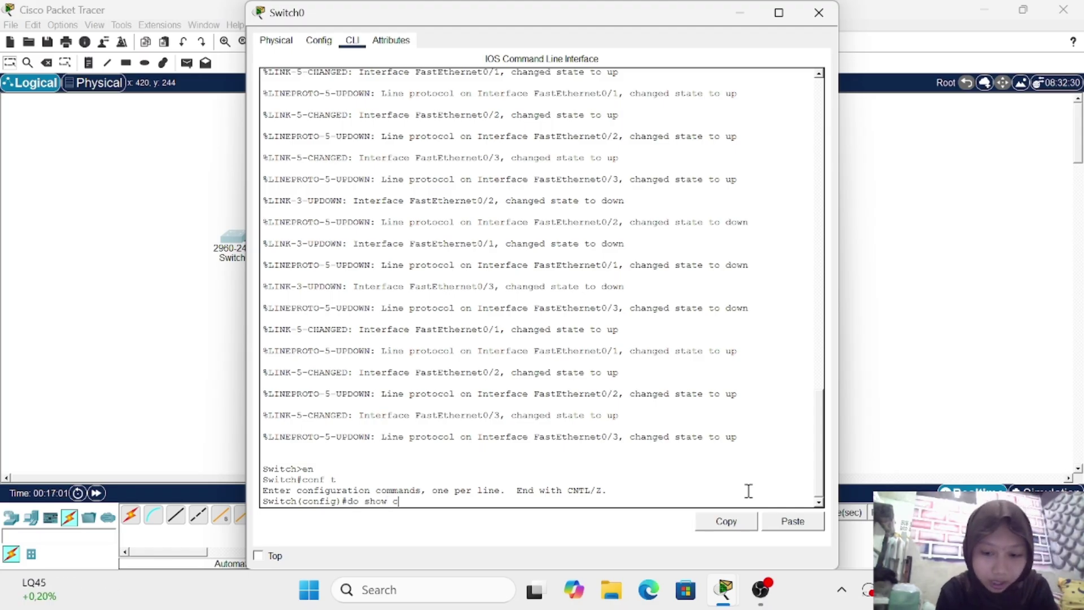
pyautogui.write('dp')
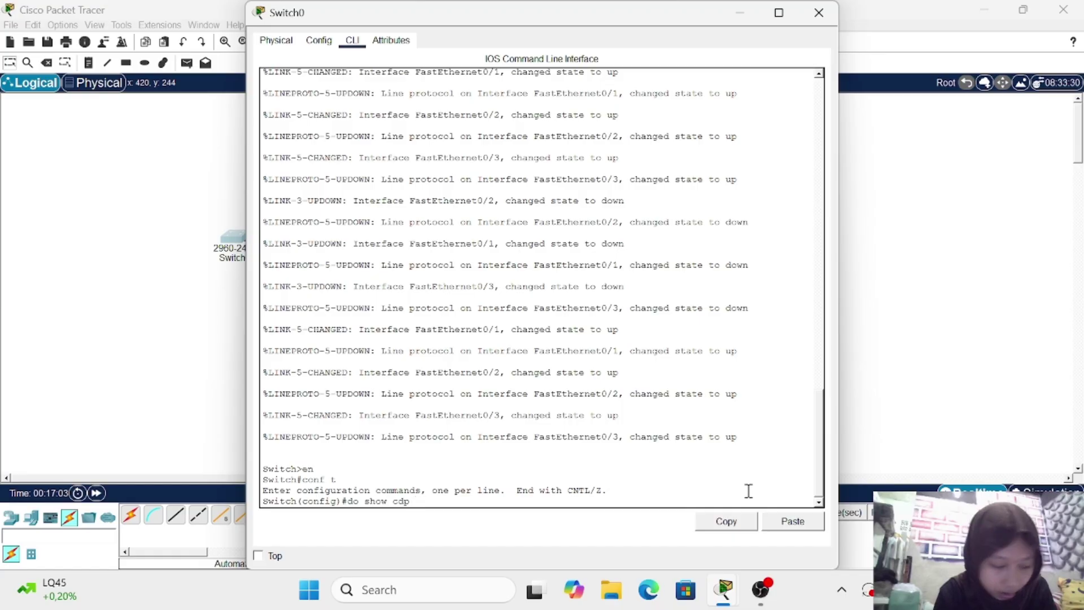
pyautogui.write(' ne')
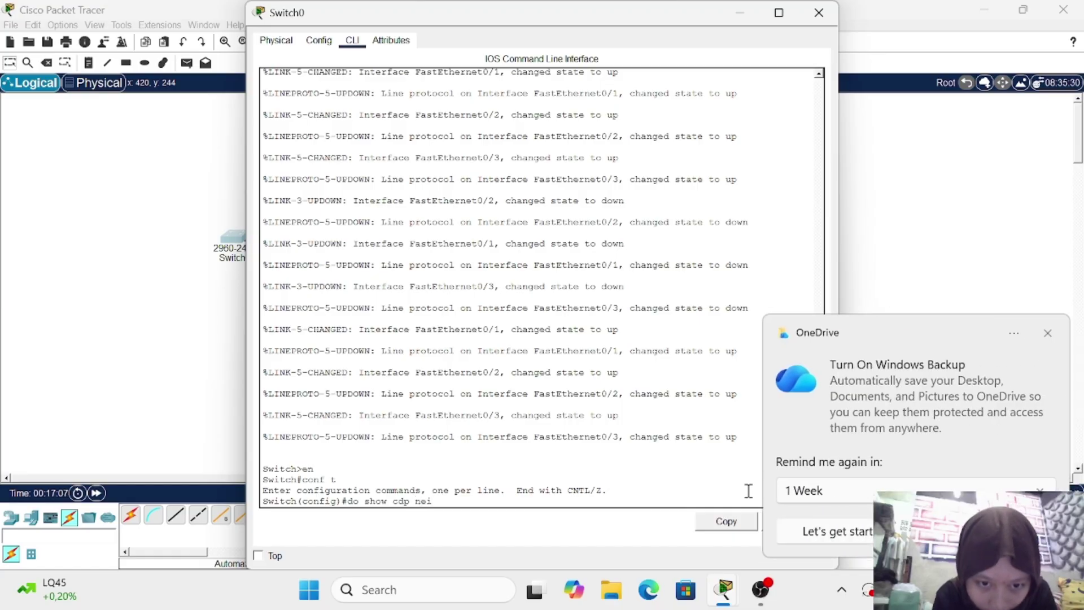
pyautogui.write('i')
pyautogui.press('Return')
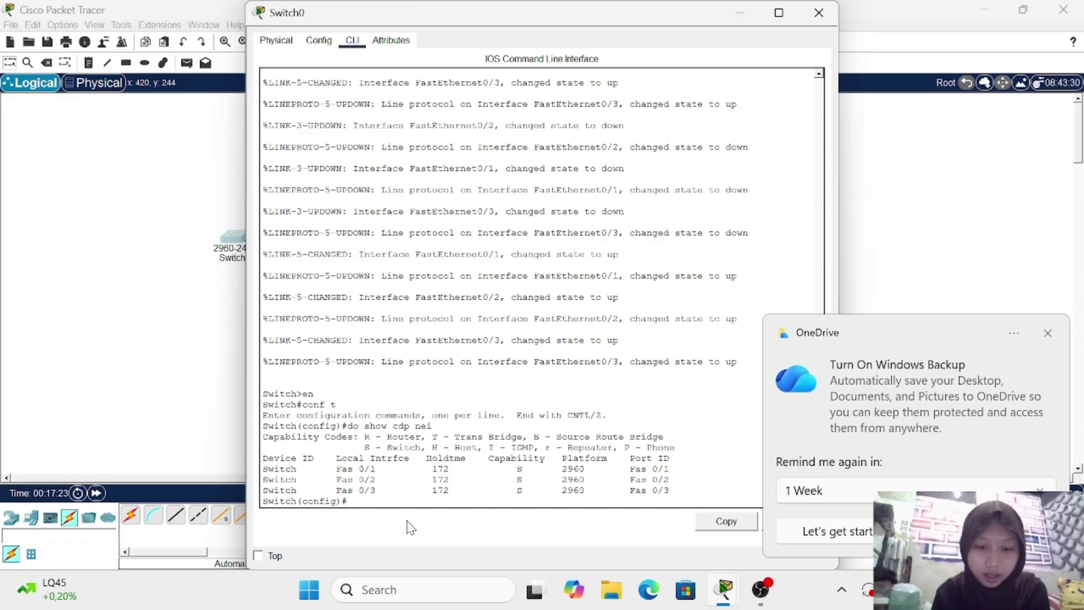
# Step: Configure the interface range fa0/1-3 on Switch0 with switchport mode trunk
pyautogui.write('nt ra')
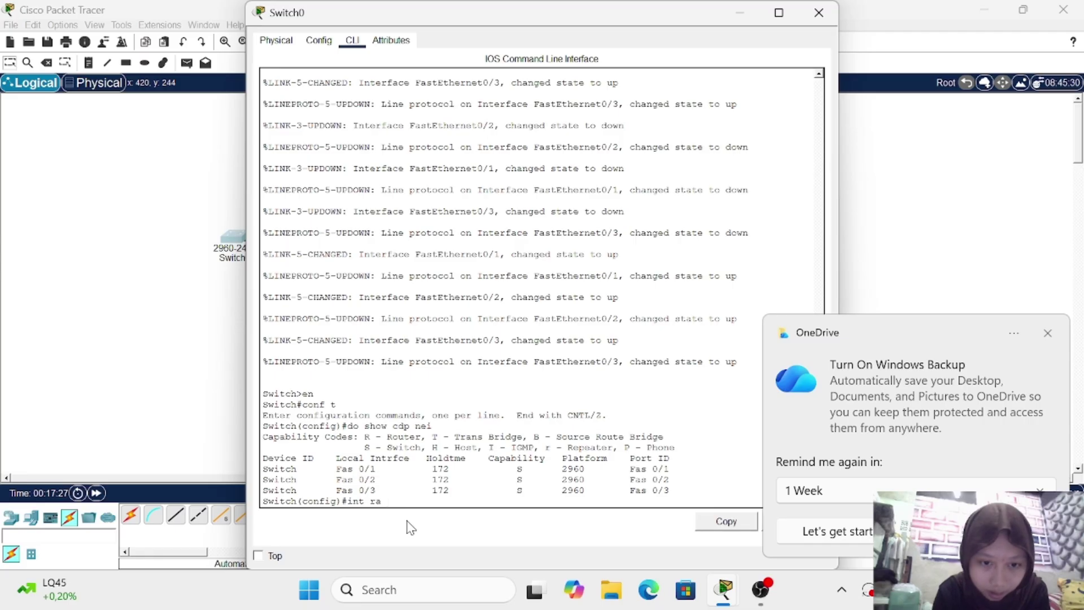
pyautogui.write(' fa0/')
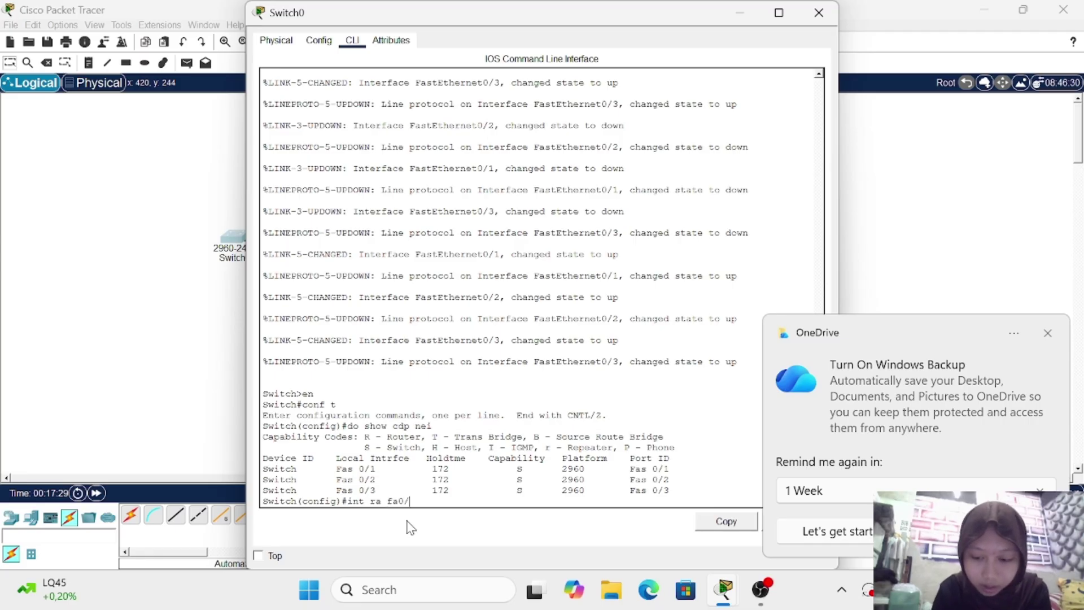
pyautogui.write('1-')
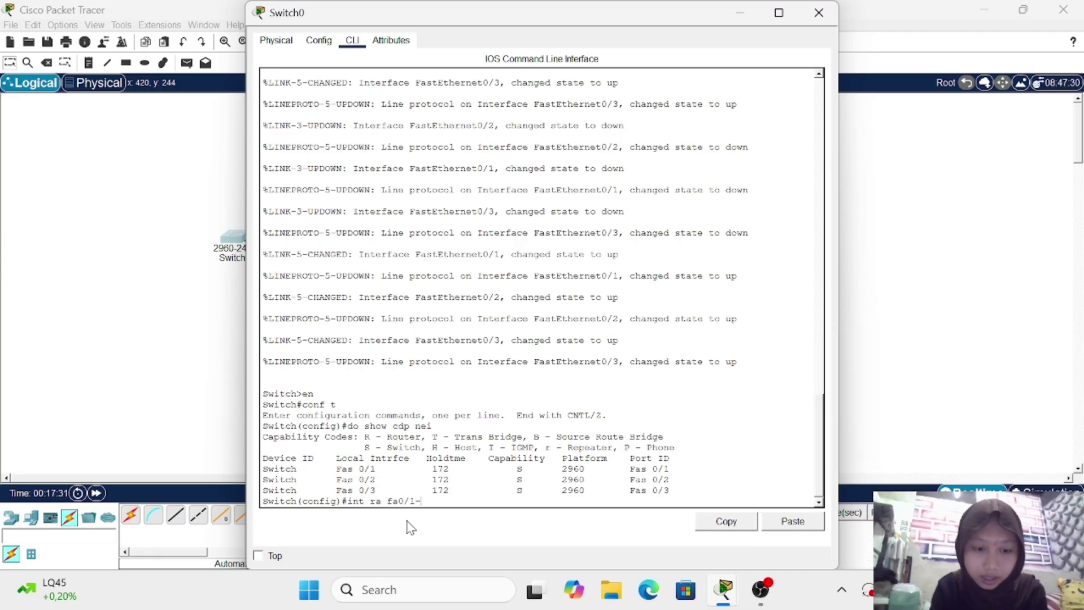
pyautogui.write('3')
pyautogui.press('Return')
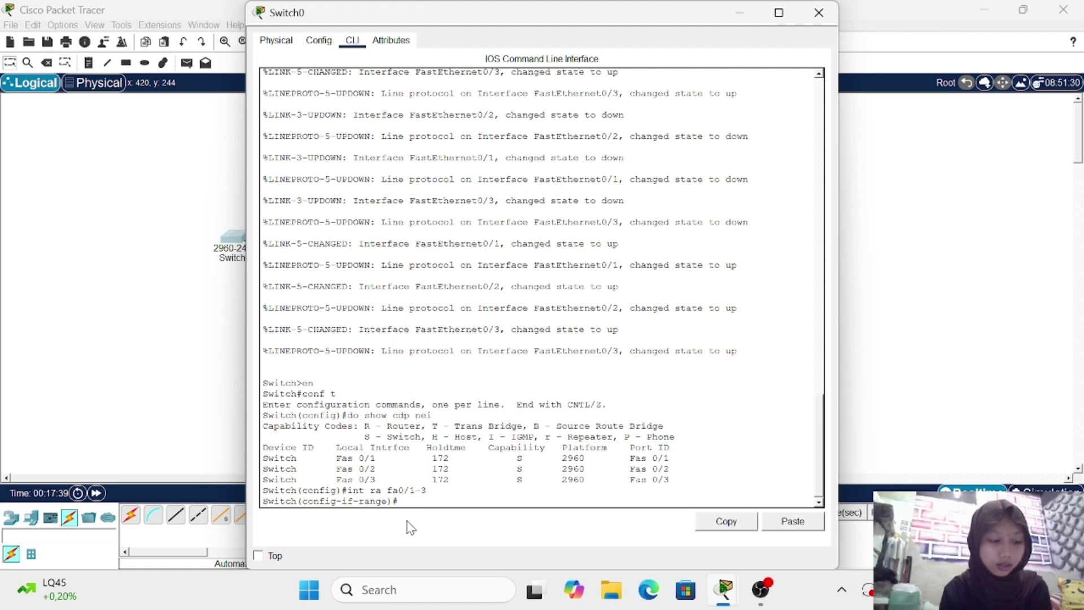
pyautogui.write('sw')
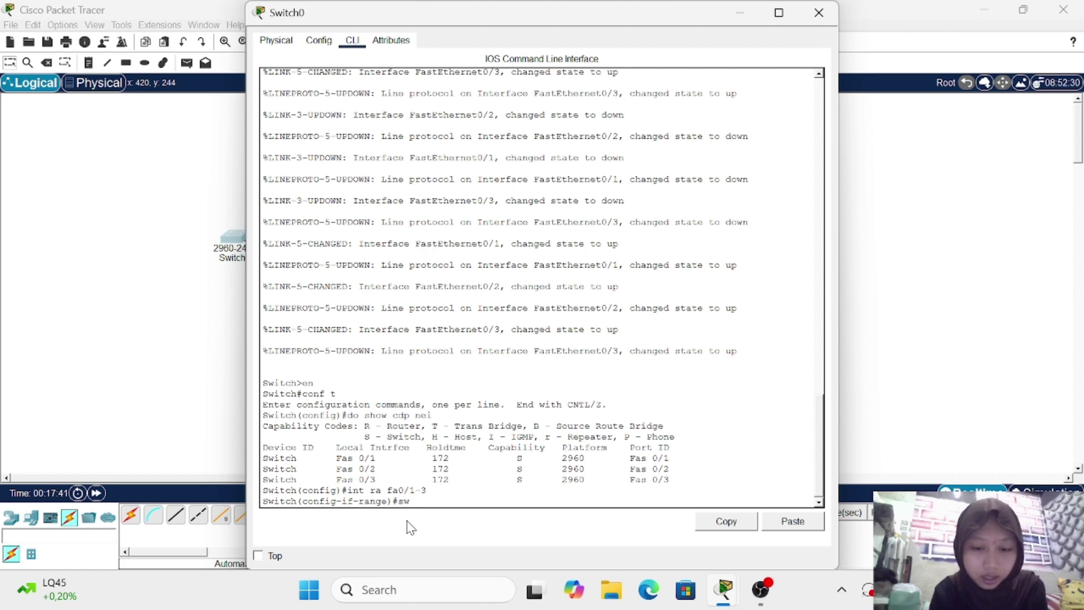
pyautogui.write('i')
pyautogui.press('Tab')
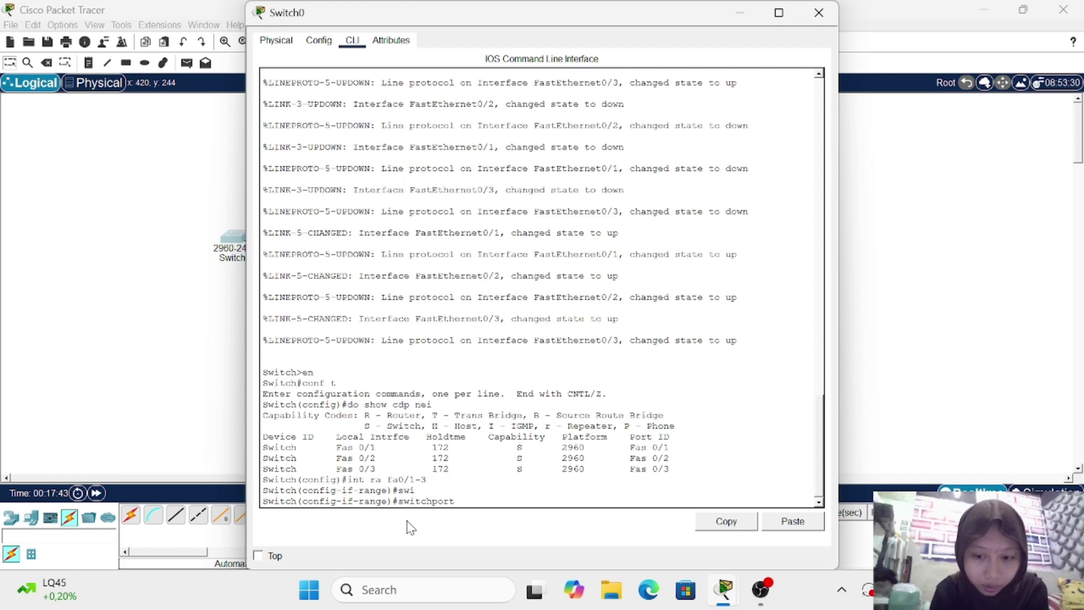
pyautogui.write('mode')
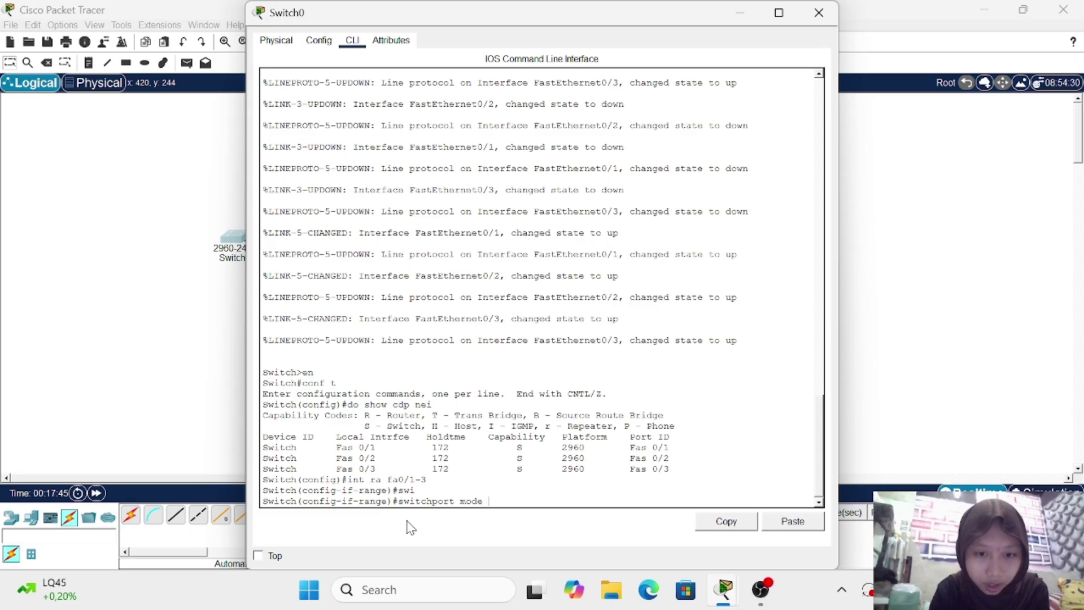
pyautogui.write(' trunk')
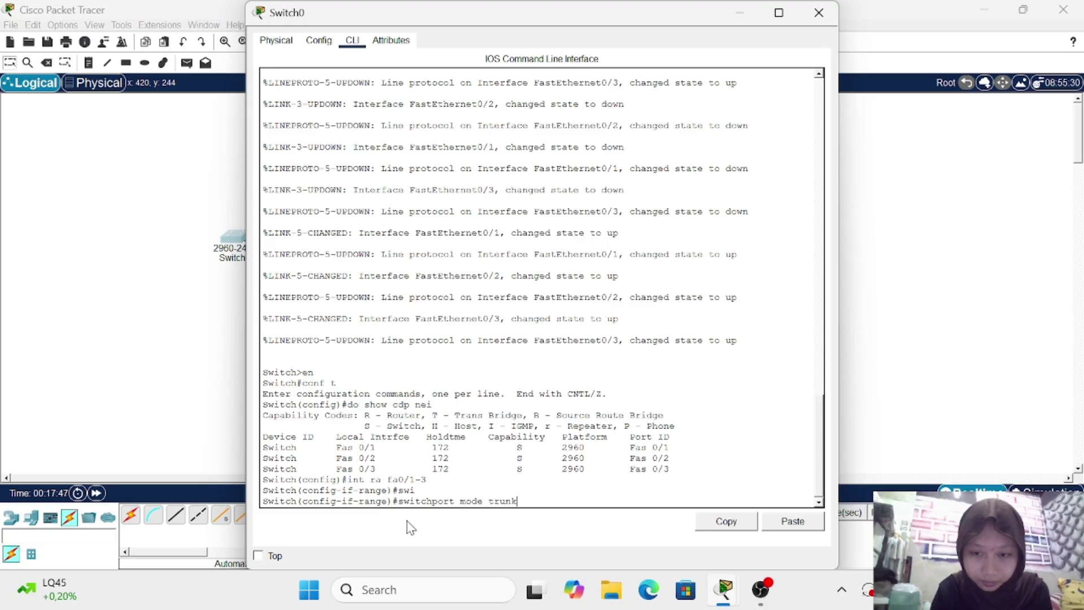
pyautogui.press('Return')
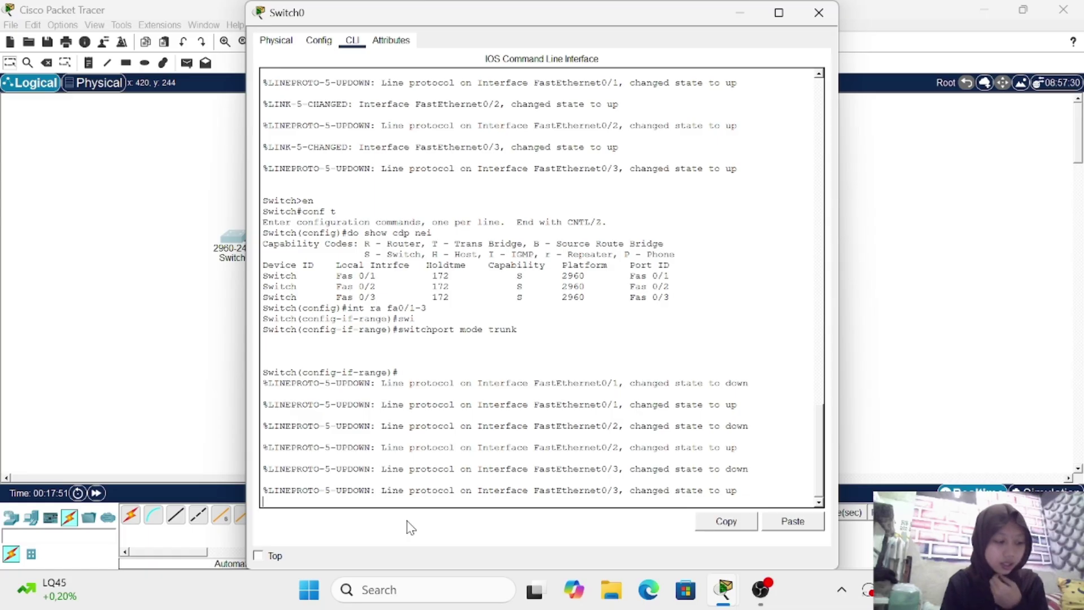
pyautogui.press('Return')
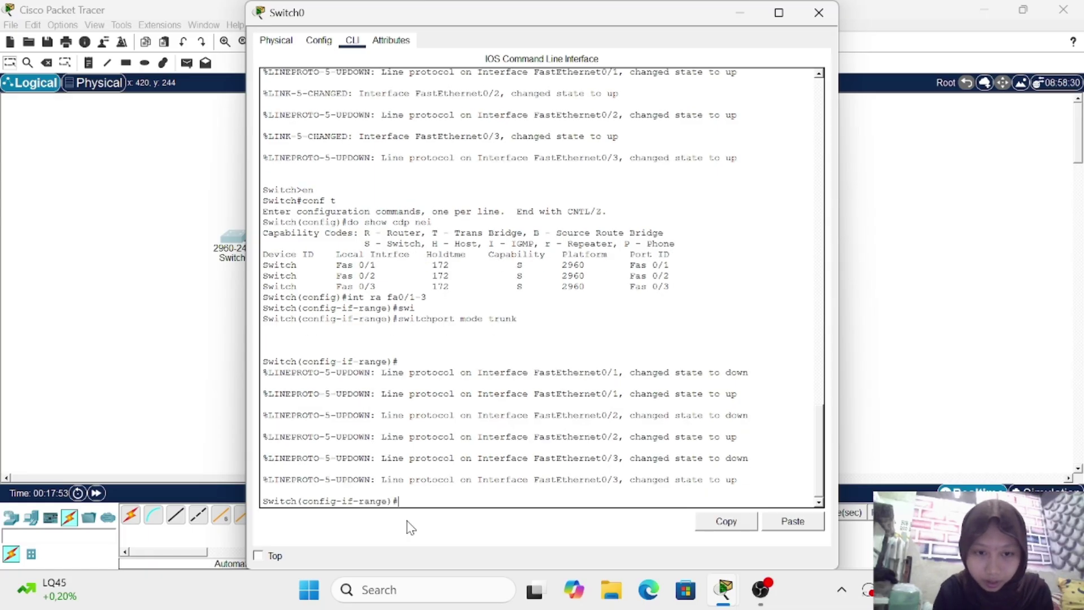
# Step: Query the command help for channel-group and for channel-group 1 on the interface range
pyautogui.write('c')
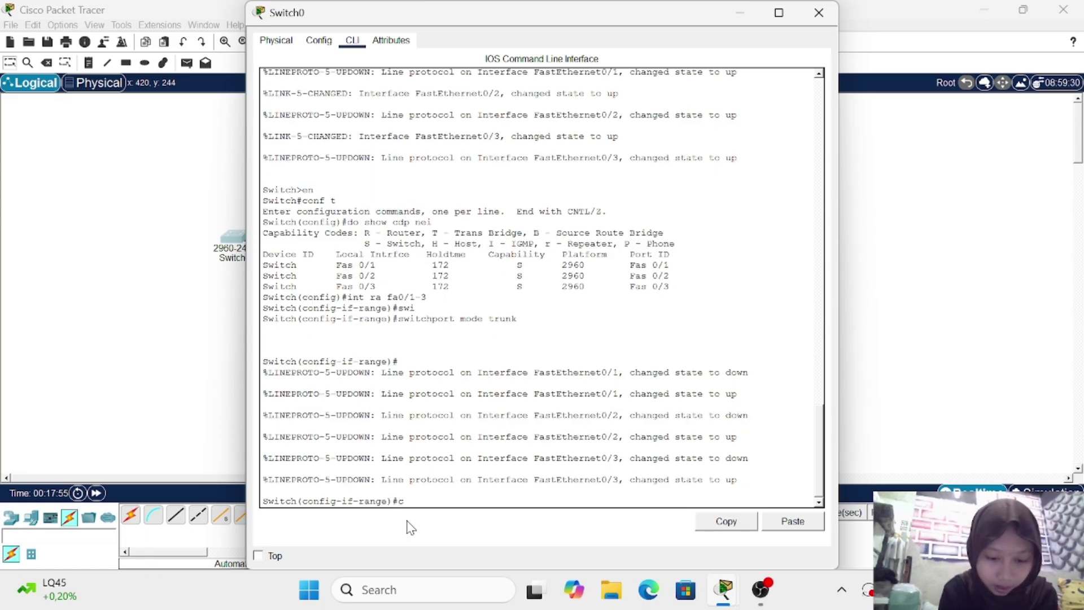
pyautogui.write('hannel')
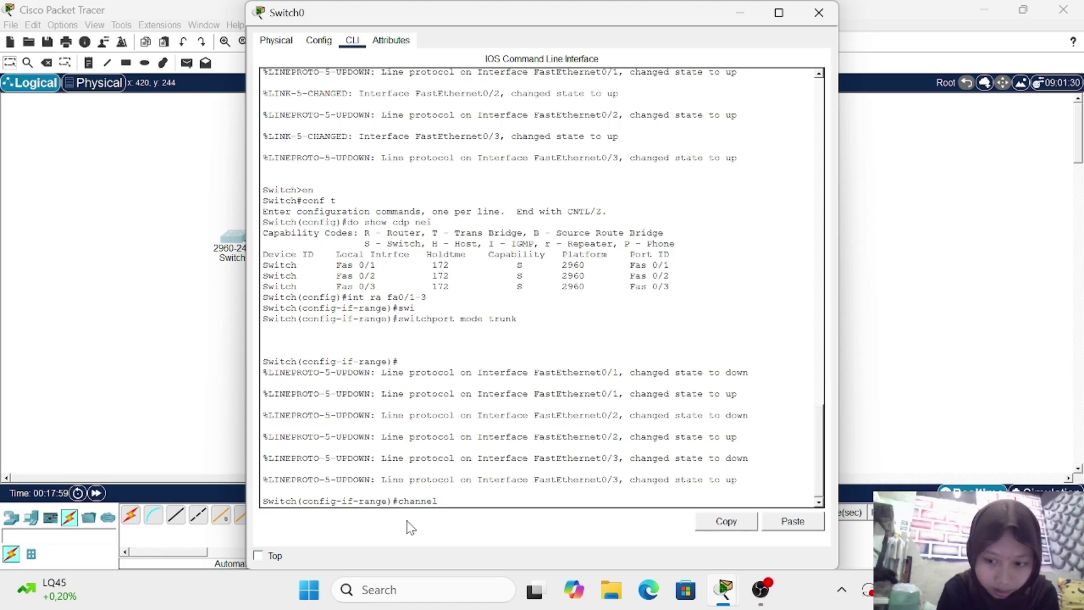
pyautogui.write('-')
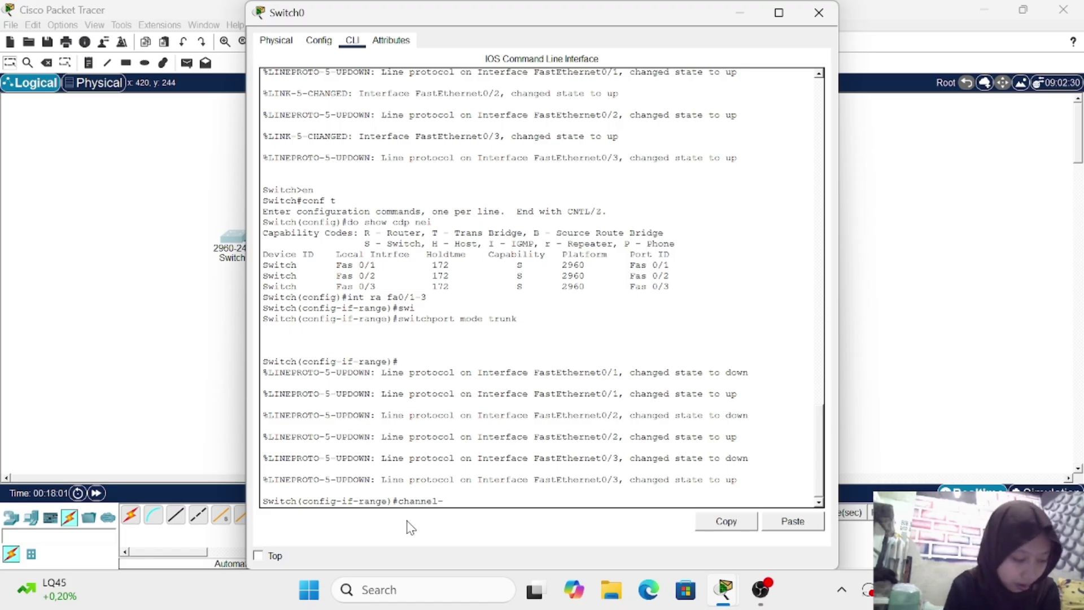
pyautogui.write('group')
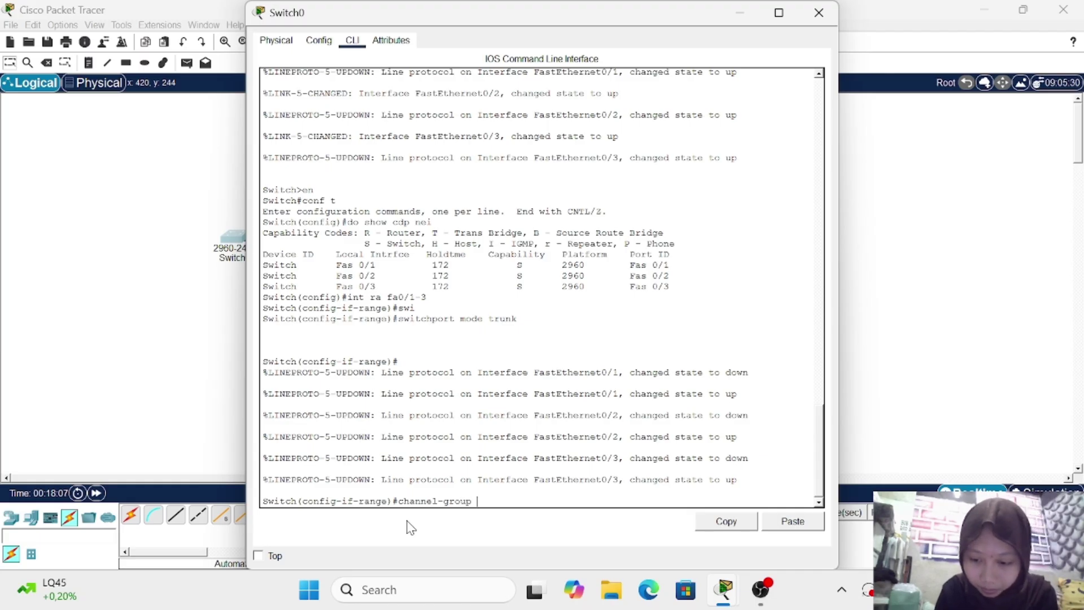
pyautogui.write(' 1')
pyautogui.press('BackSpace')
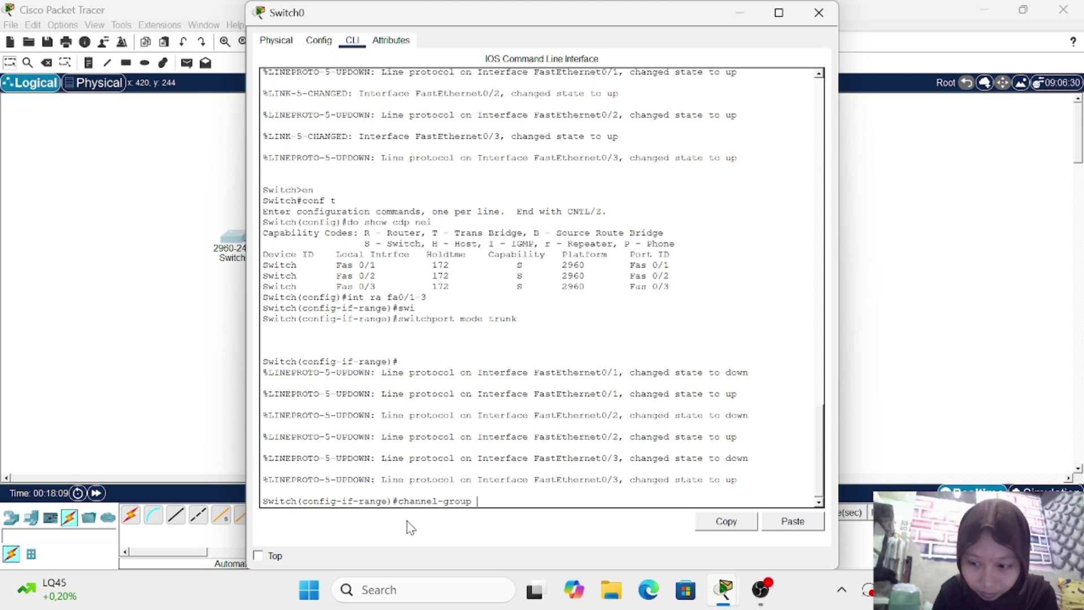
pyautogui.write('?')
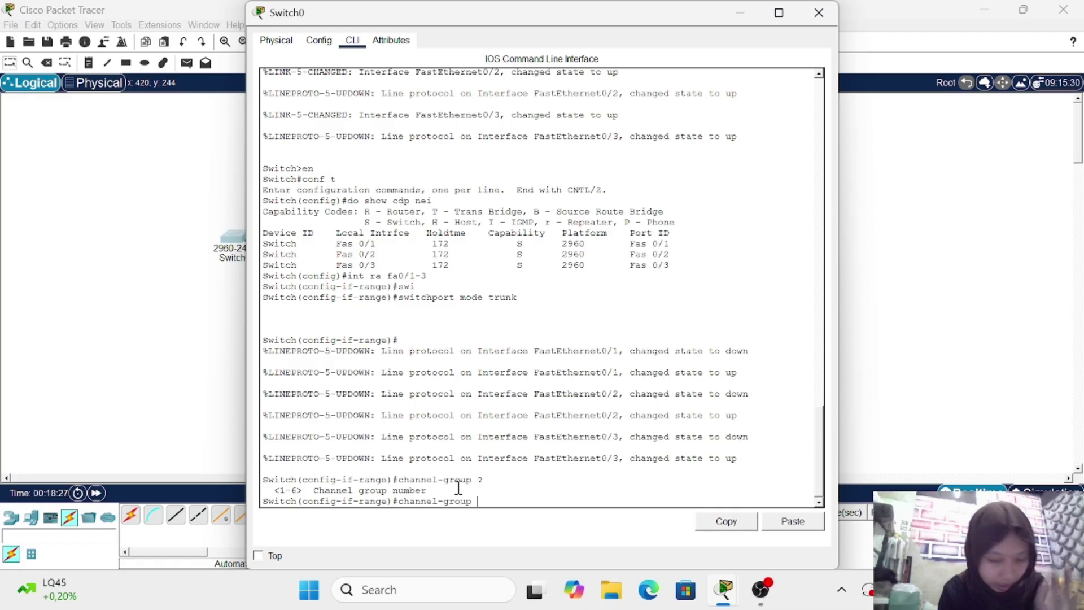
pyautogui.write('1 ')
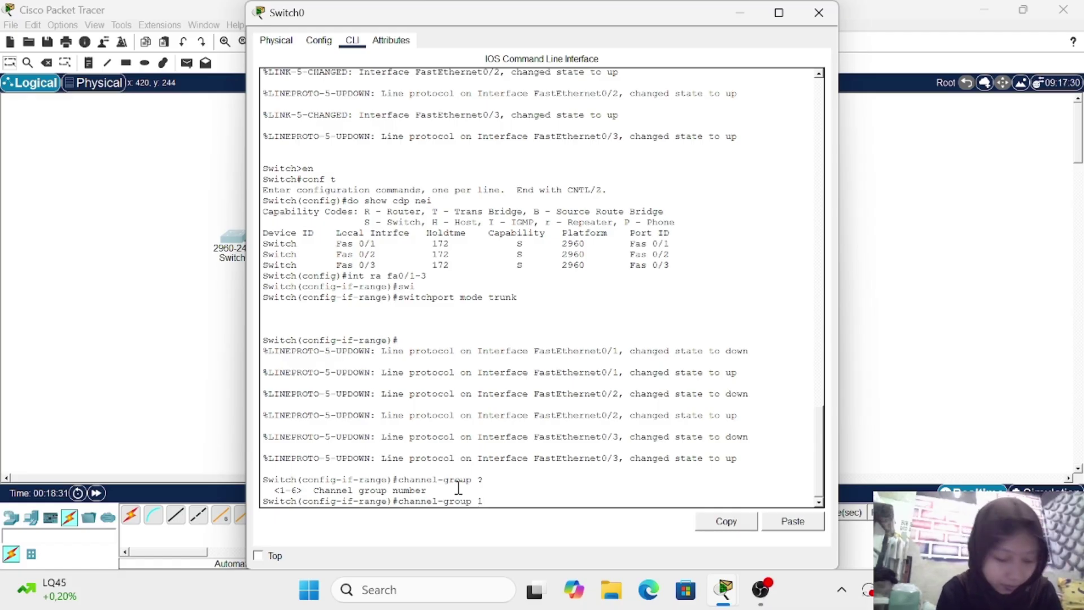
pyautogui.write('?')
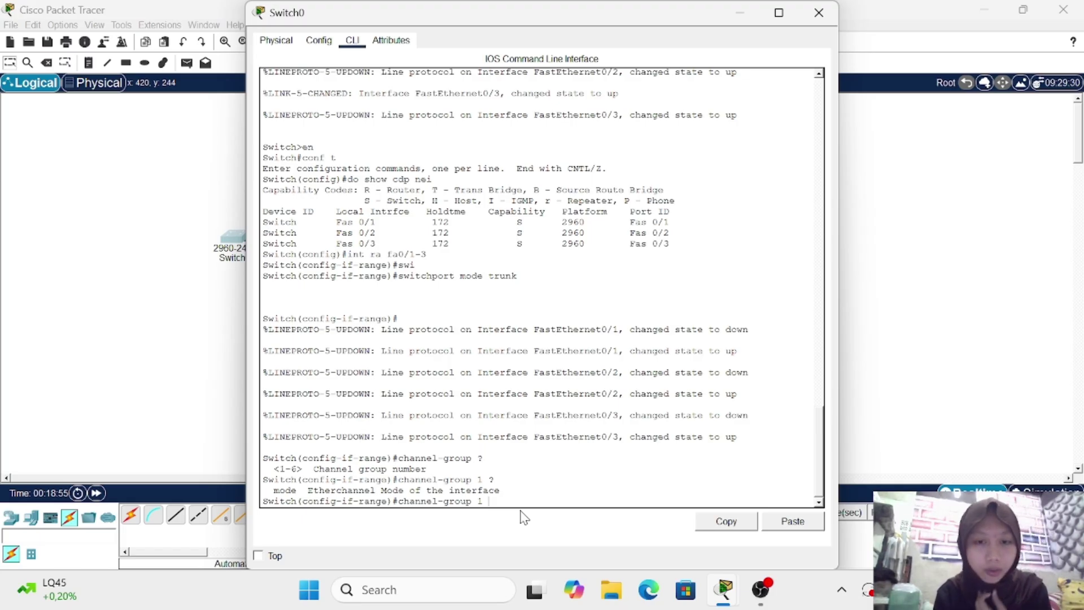
# Step: Assign the interface range fa0/1-3 on Switch0 to its EtherChannel with channel-group 1 mode desirable
pyautogui.write('d')
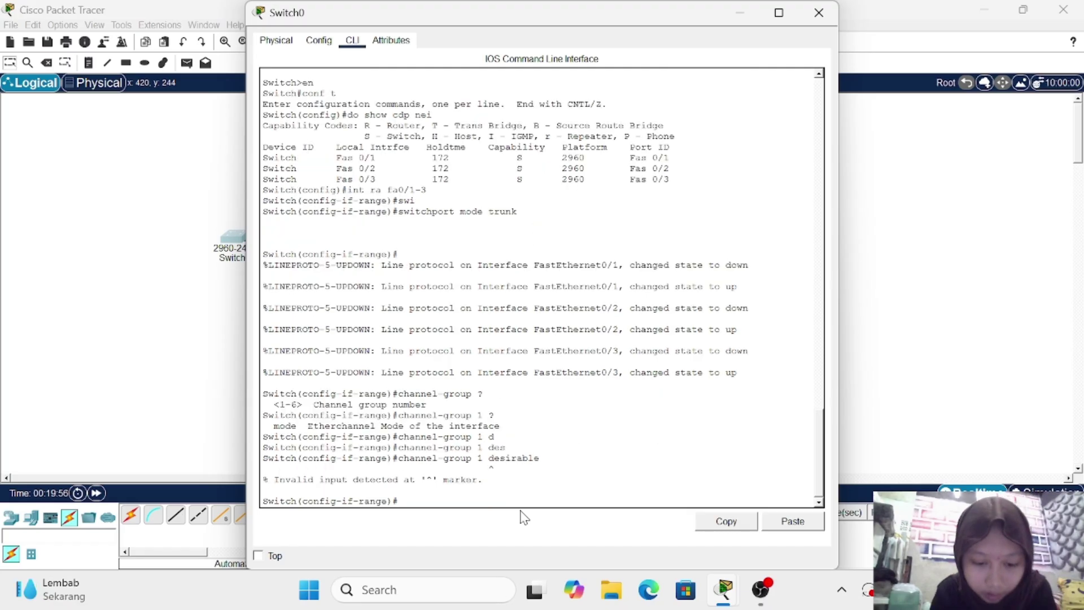
pyautogui.write('ha')
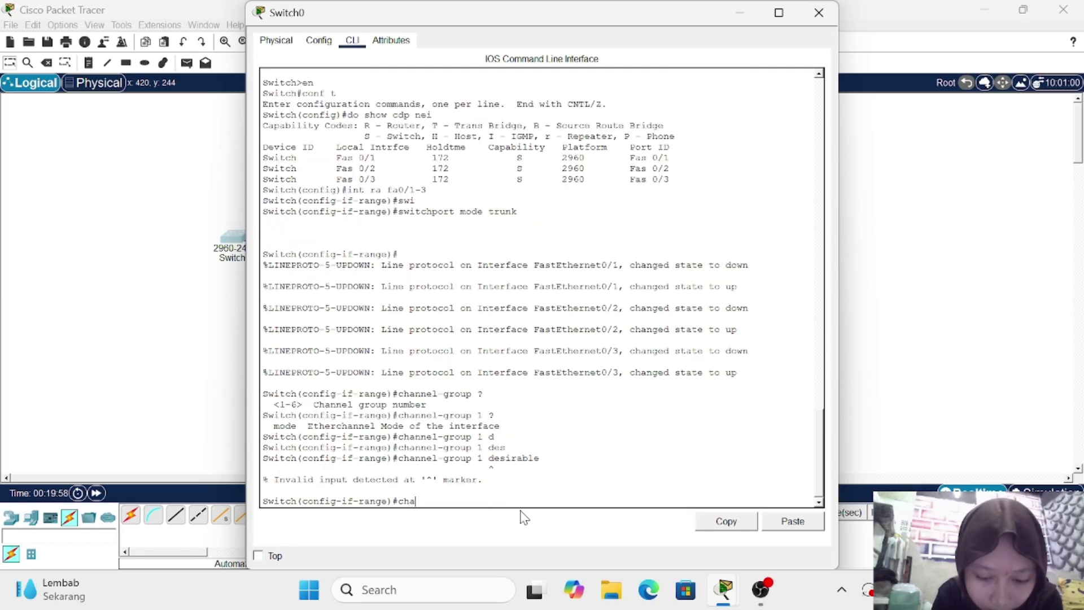
pyautogui.write('nnel')
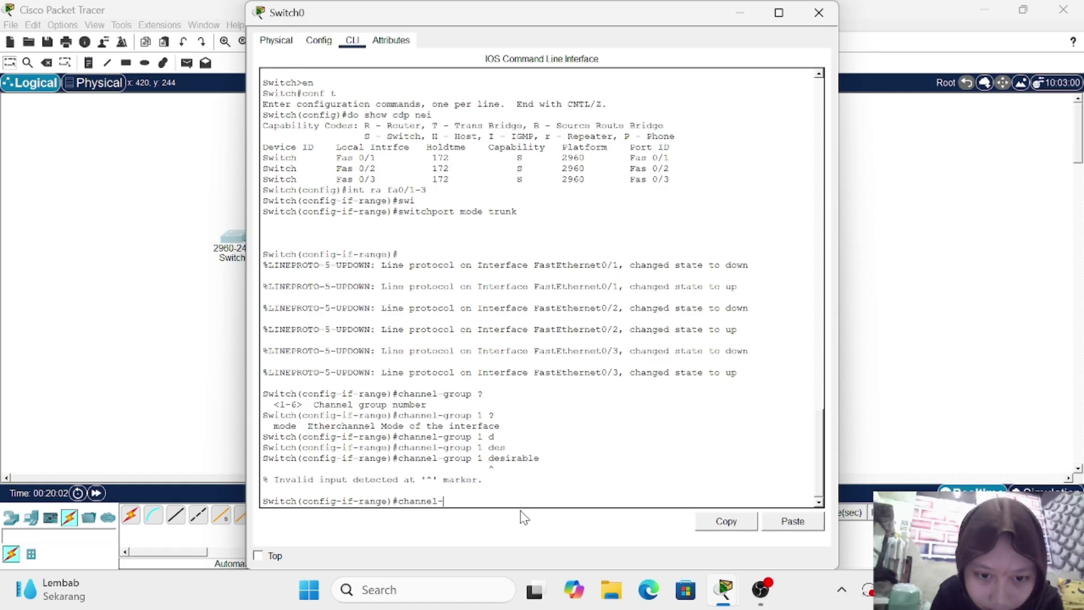
pyautogui.write('-group')
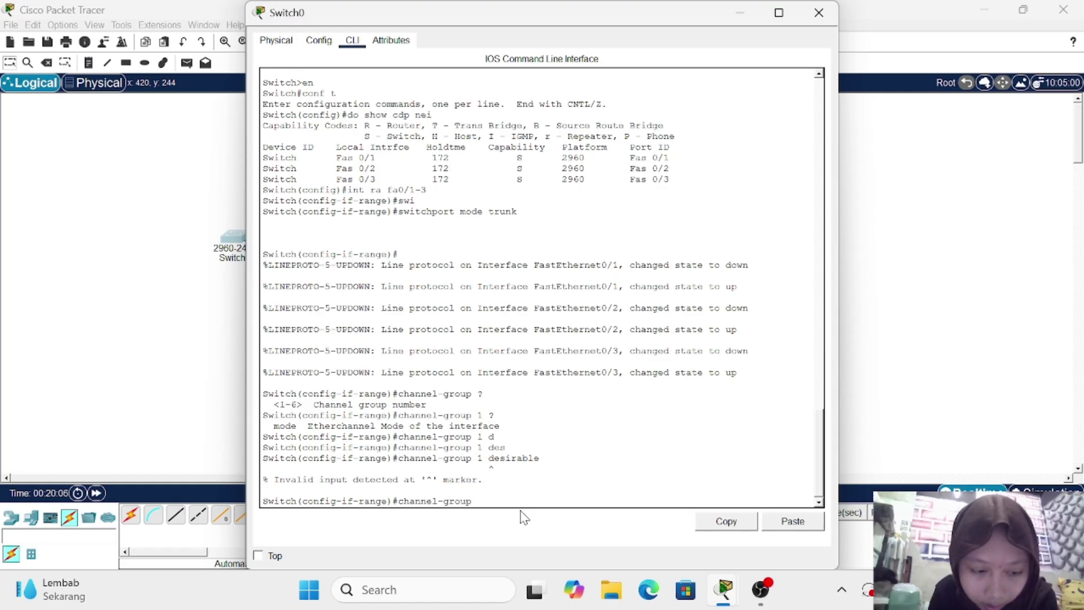
pyautogui.write(' 1')
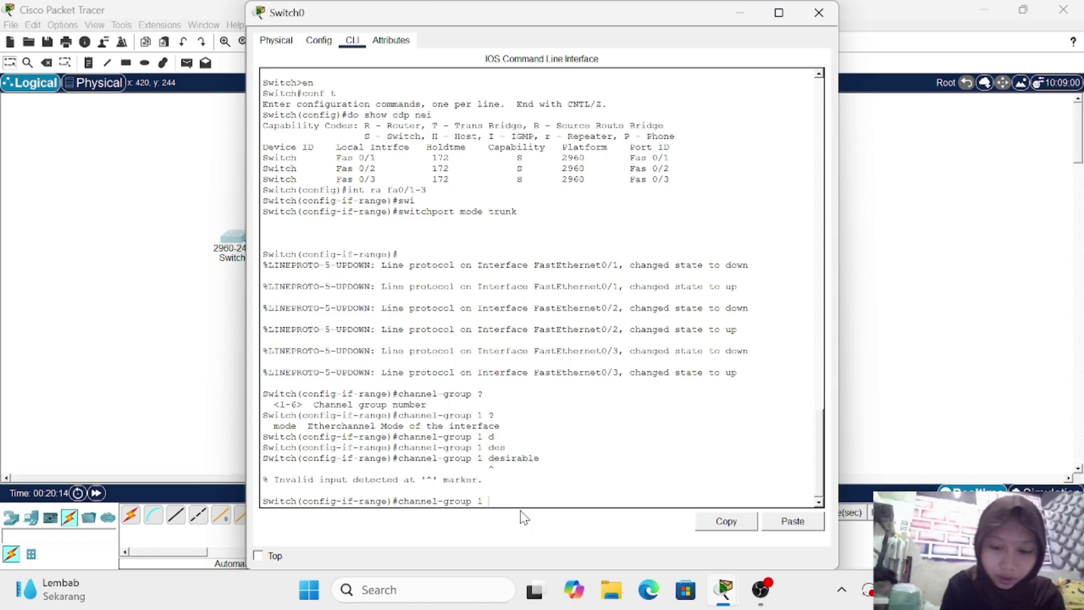
pyautogui.write('mo')
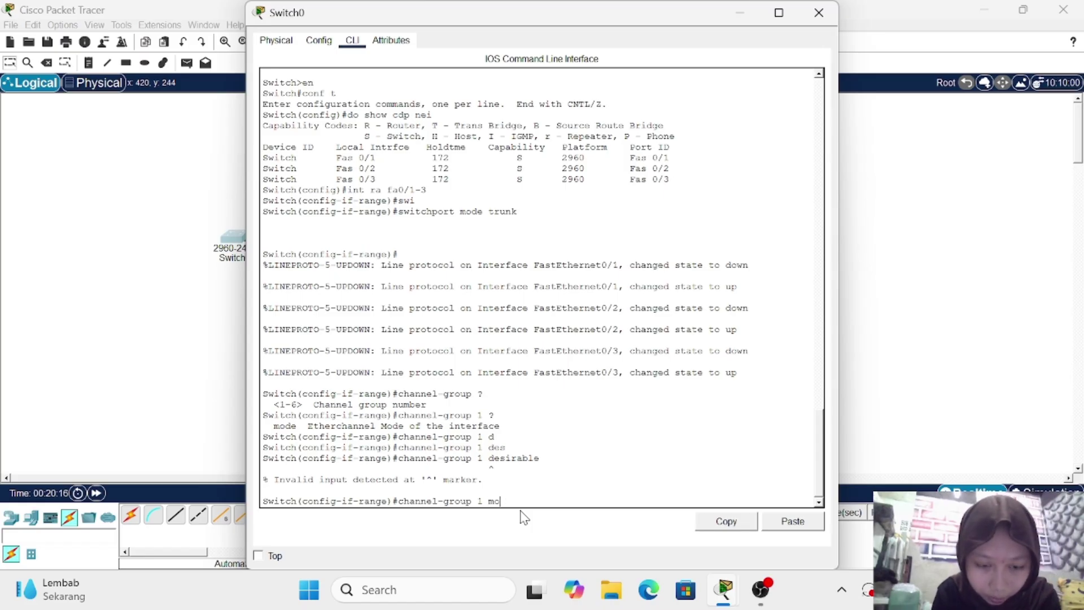
pyautogui.write('de de')
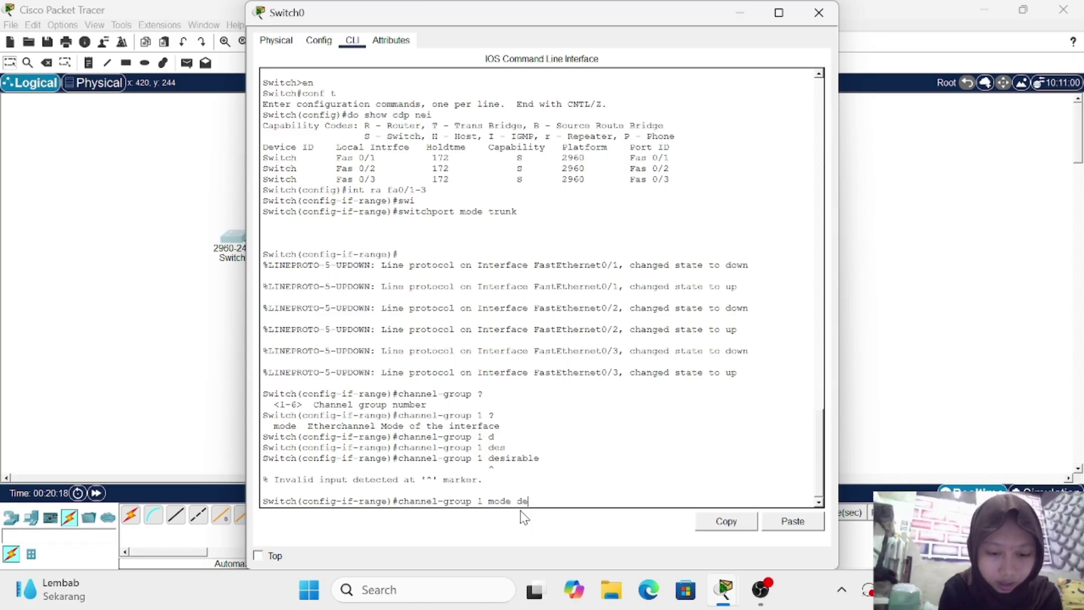
pyautogui.write('s')
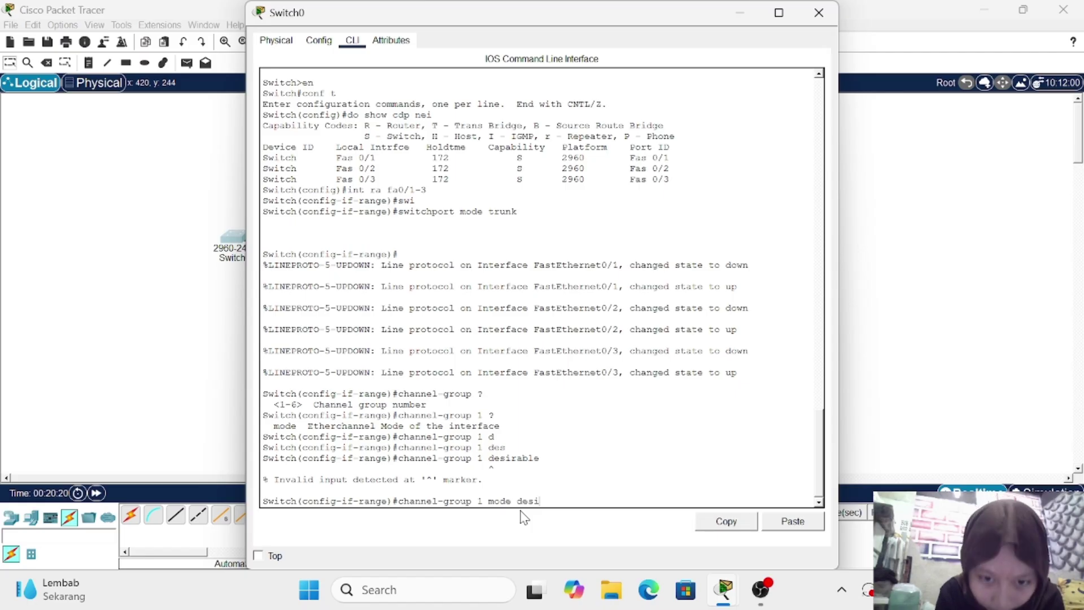
pyautogui.write('i')
pyautogui.write('rab')
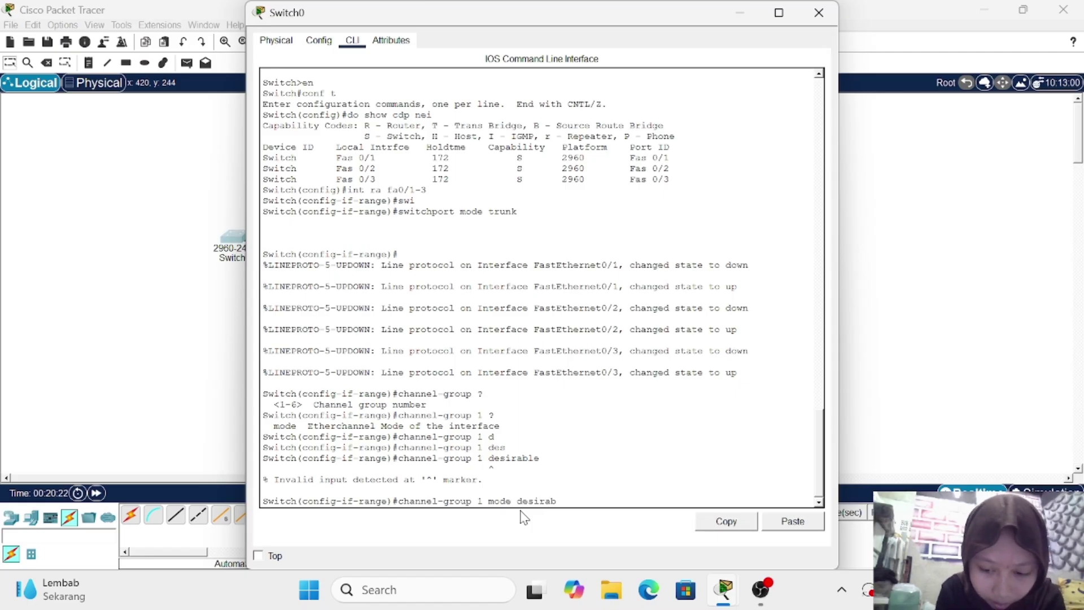
pyautogui.write('le')
pyautogui.press('Return')
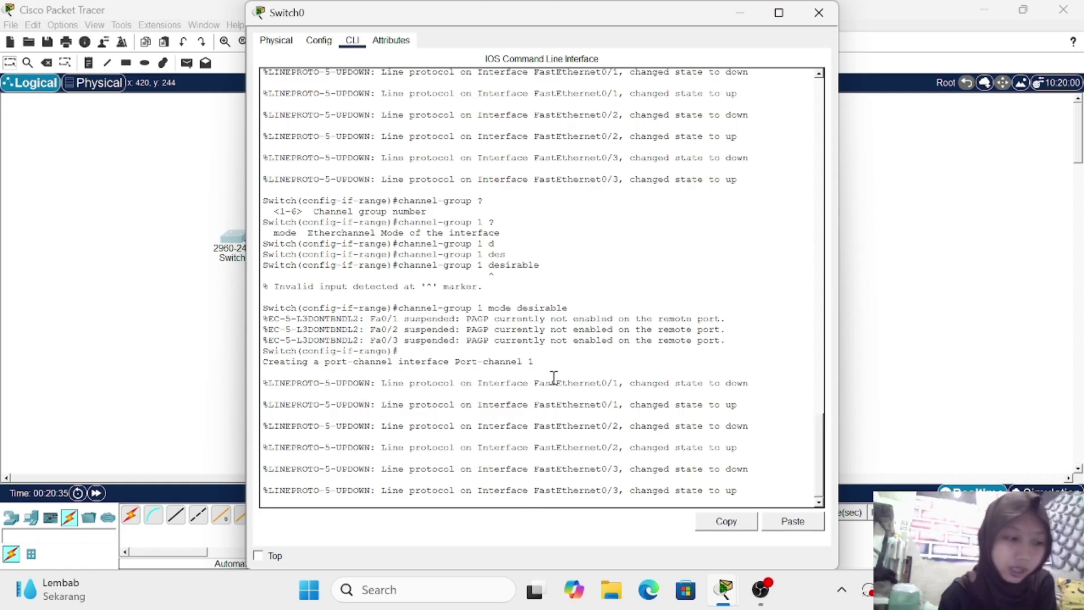
# Step: Open the command line of Switch1 and enter global configuration mode with en and conf t
pyautogui.click(746, 12)
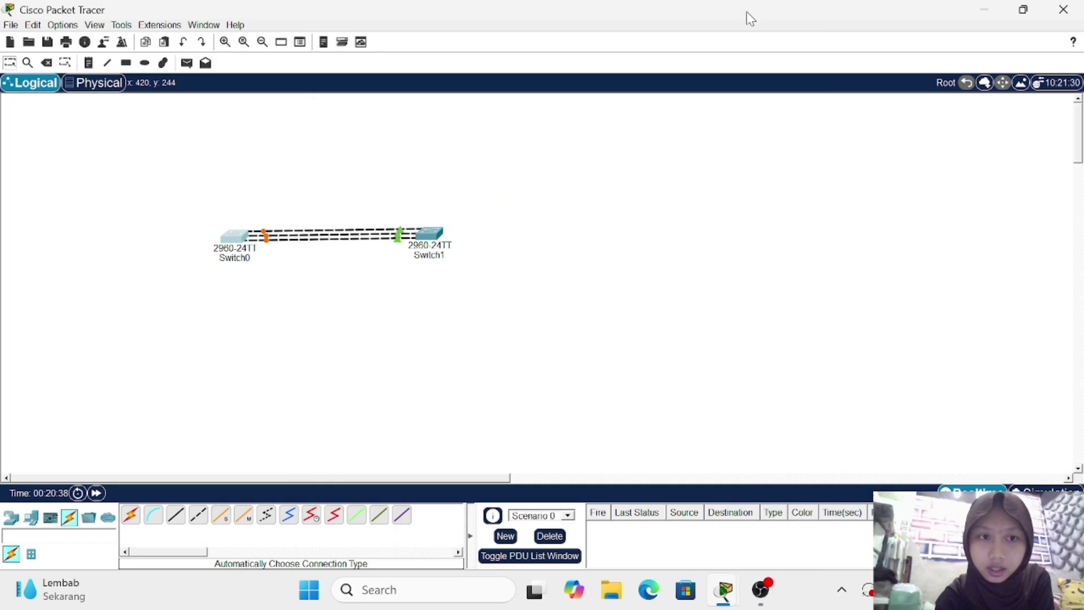
pyautogui.click(431, 243)
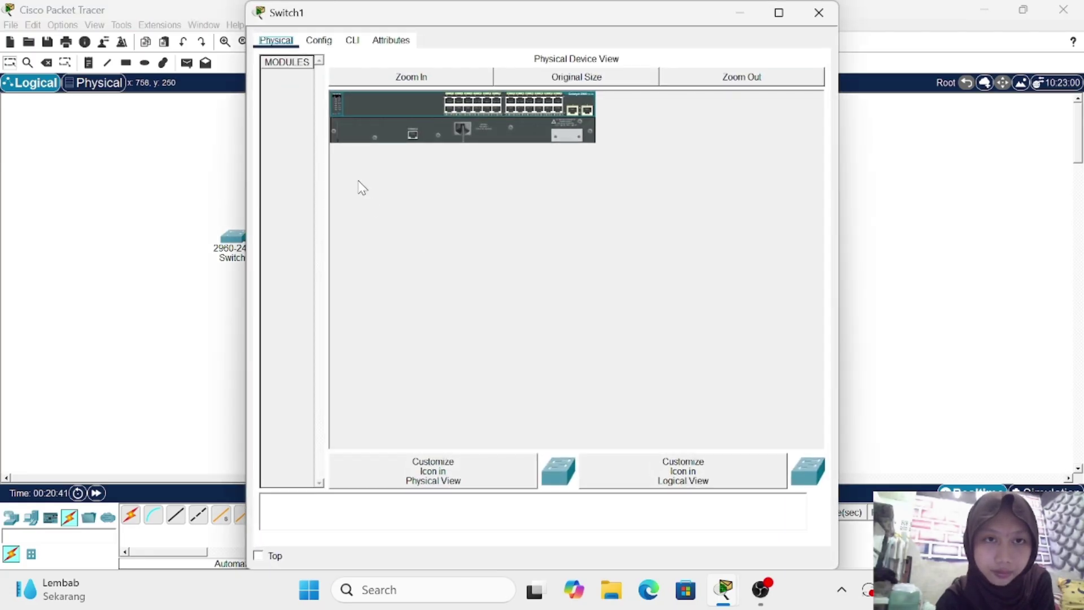
pyautogui.click(352, 41)
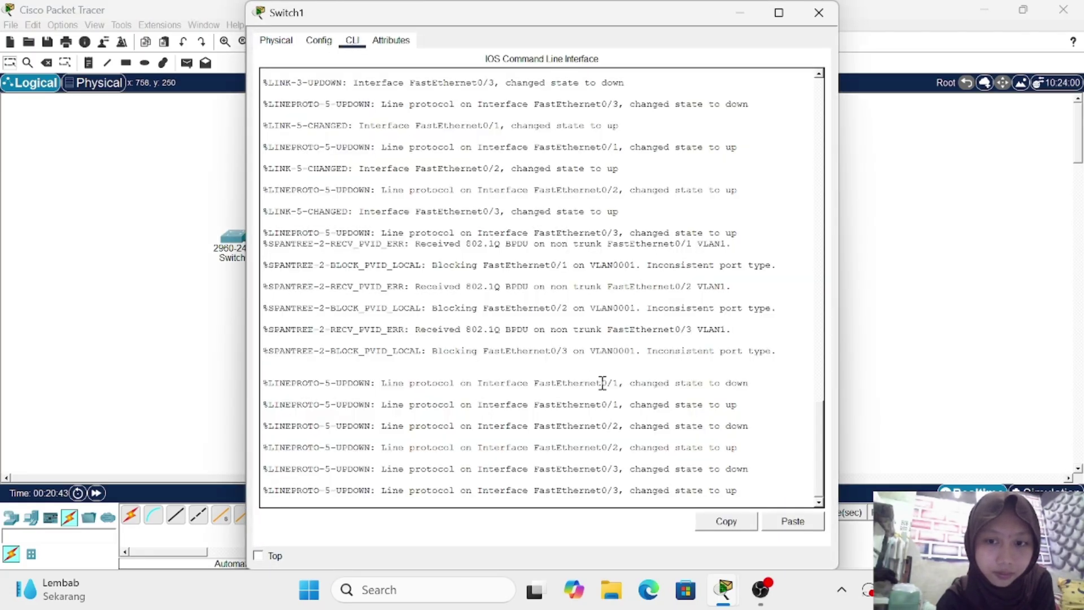
pyautogui.press('Return')
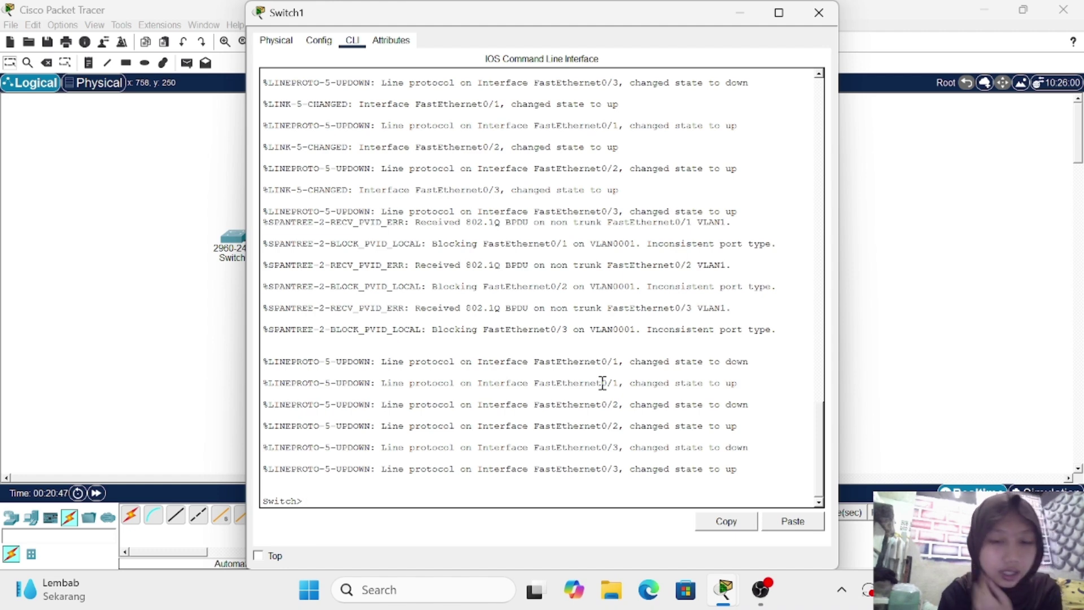
pyautogui.write('en')
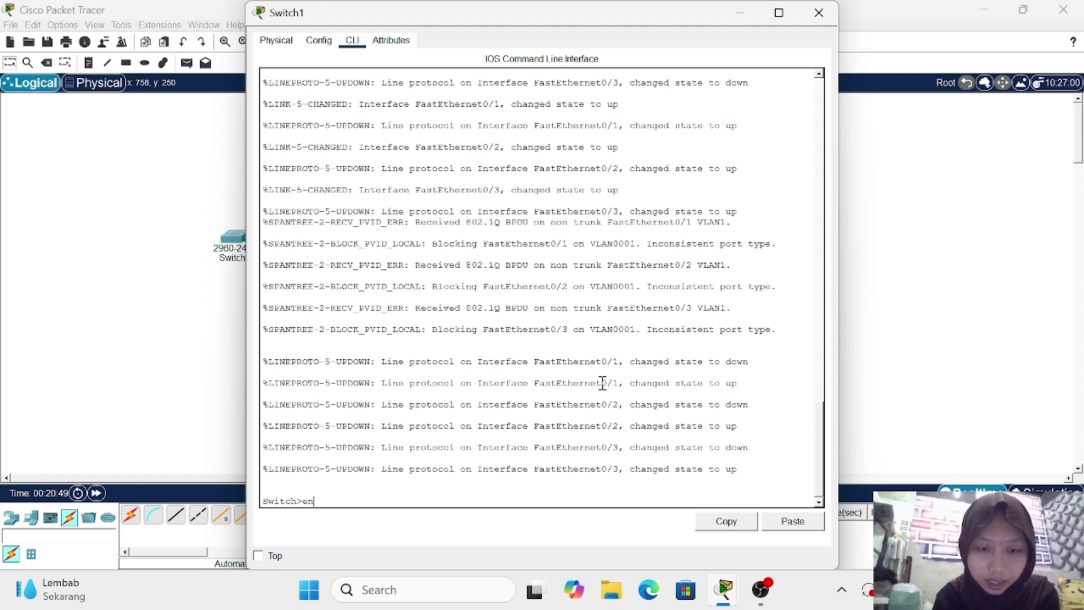
pyautogui.press('Return')
pyautogui.write('conf t')
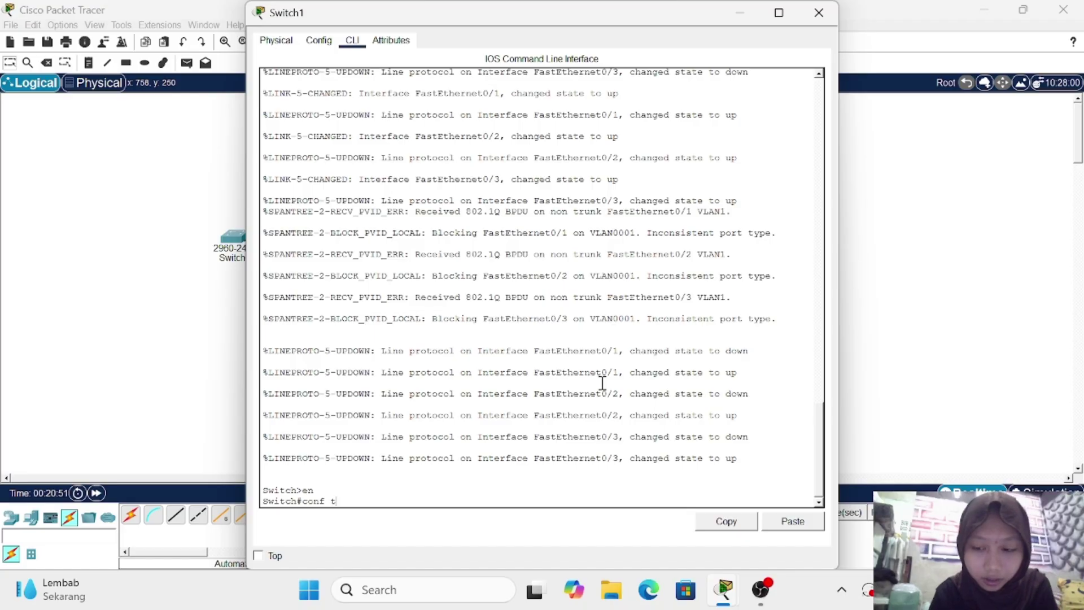
pyautogui.press('Return')
# Step: Configure the interface range fa0/1-3 on Switch1 with switchport mode trunk
pyautogui.write('itch(config)#i')
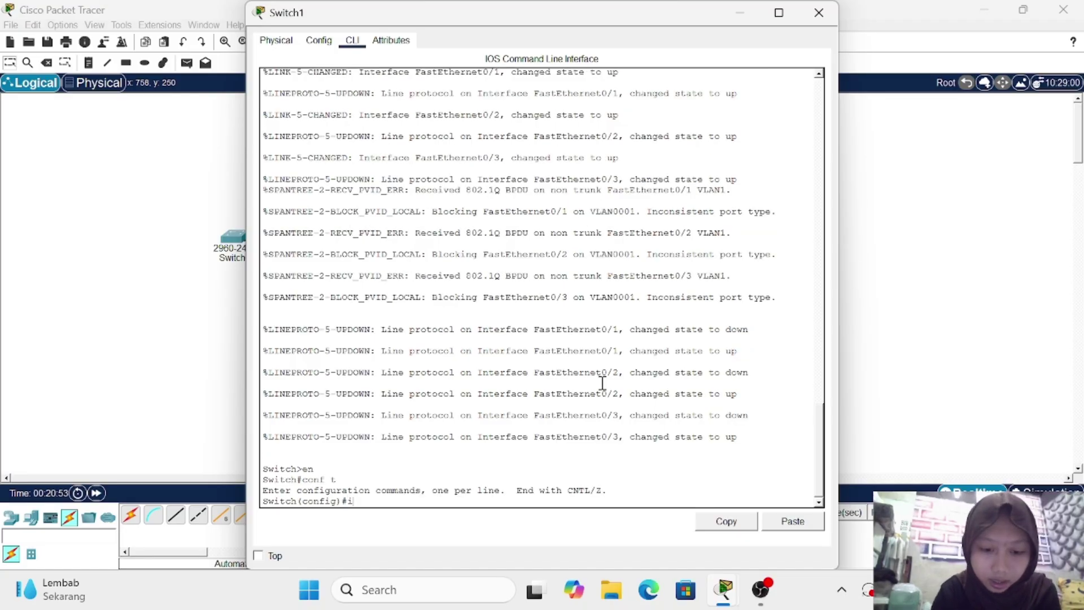
pyautogui.write('nt ra fa')
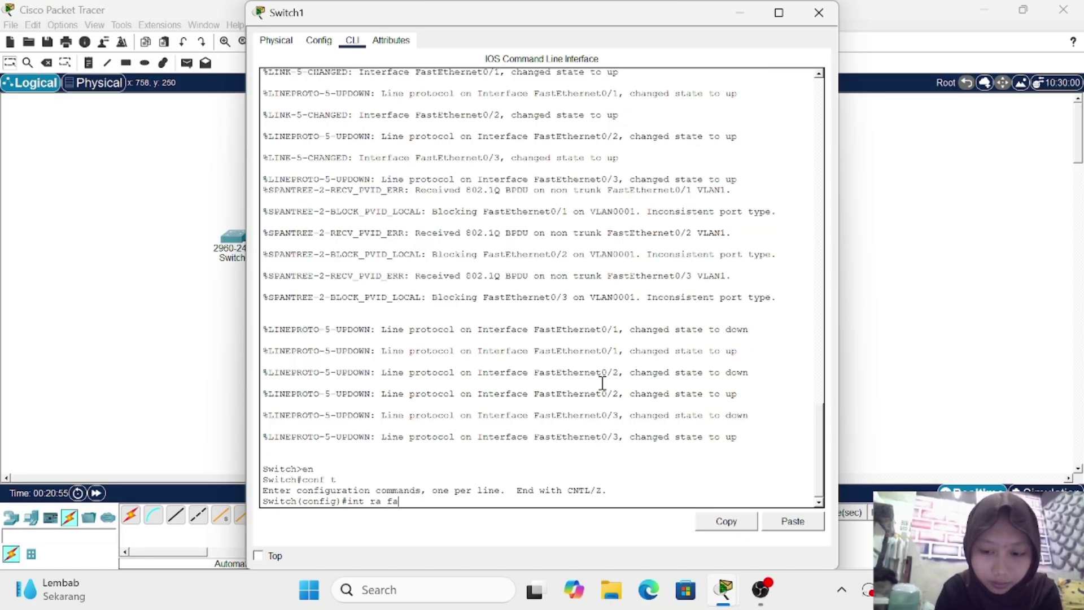
pyautogui.write('0')
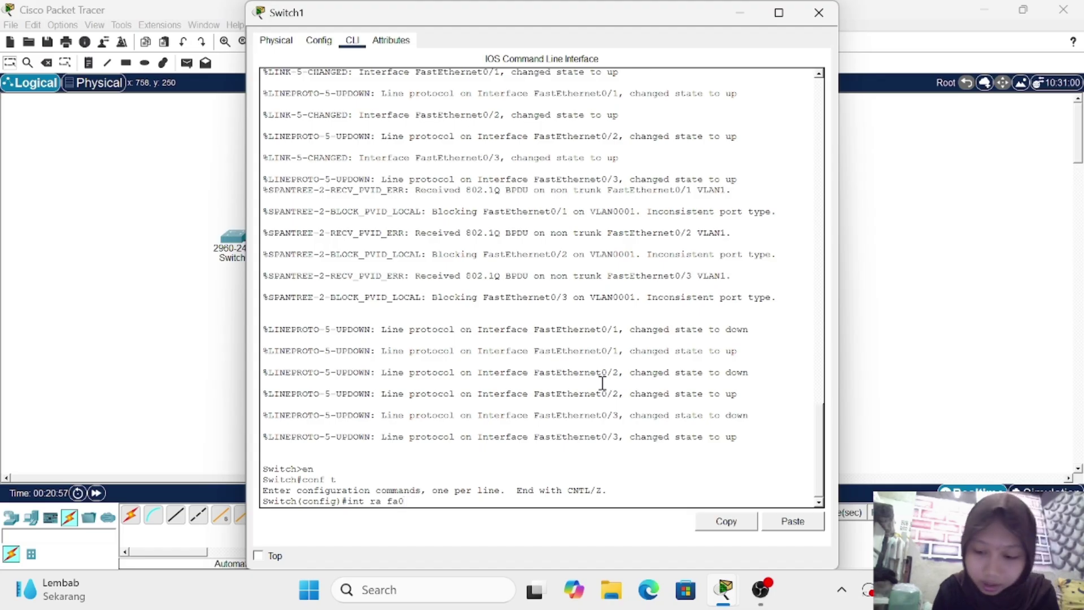
pyautogui.write('/1-')
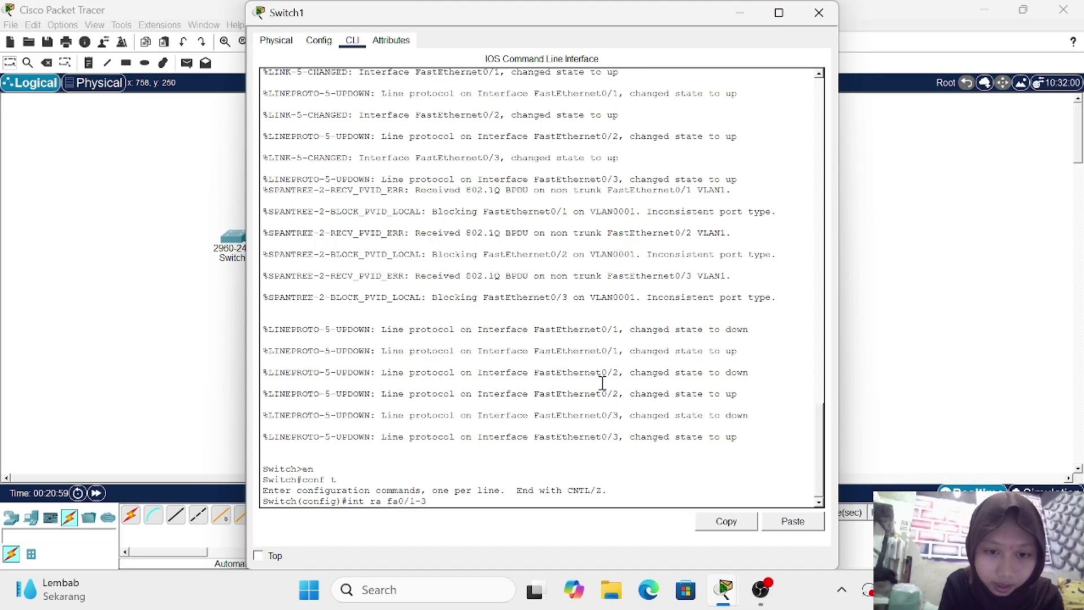
pyautogui.write('3')
pyautogui.press('Return')
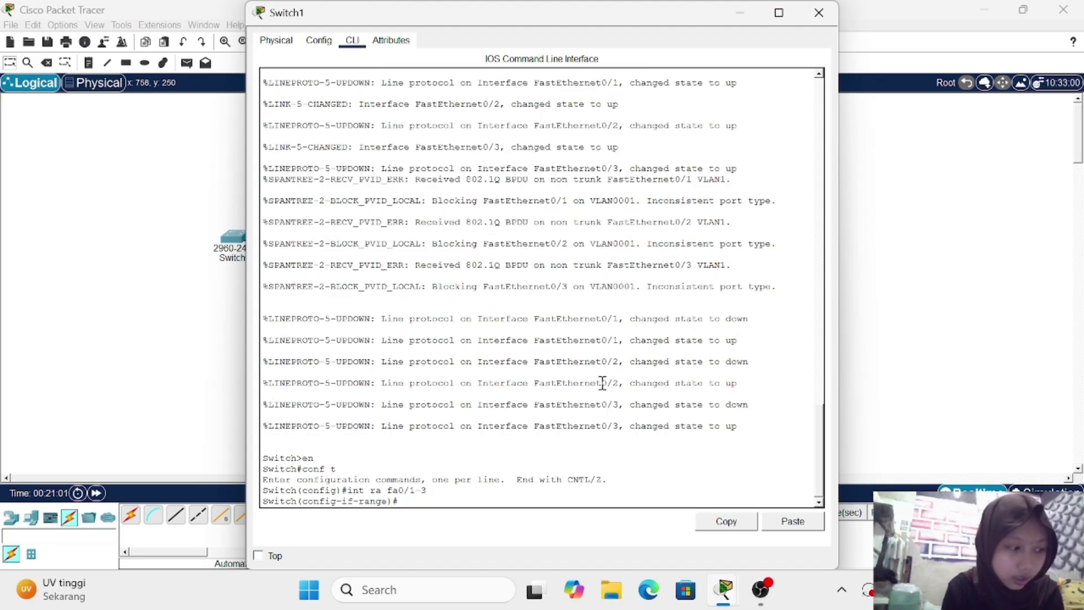
pyautogui.write('swi')
pyautogui.press('Tab')
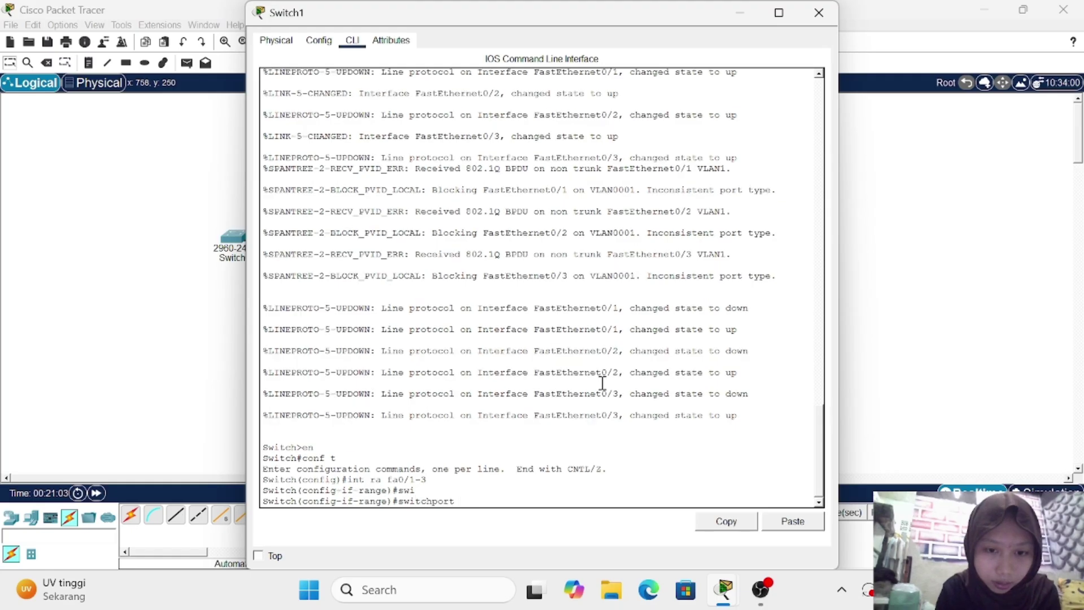
pyautogui.write('mode trunk')
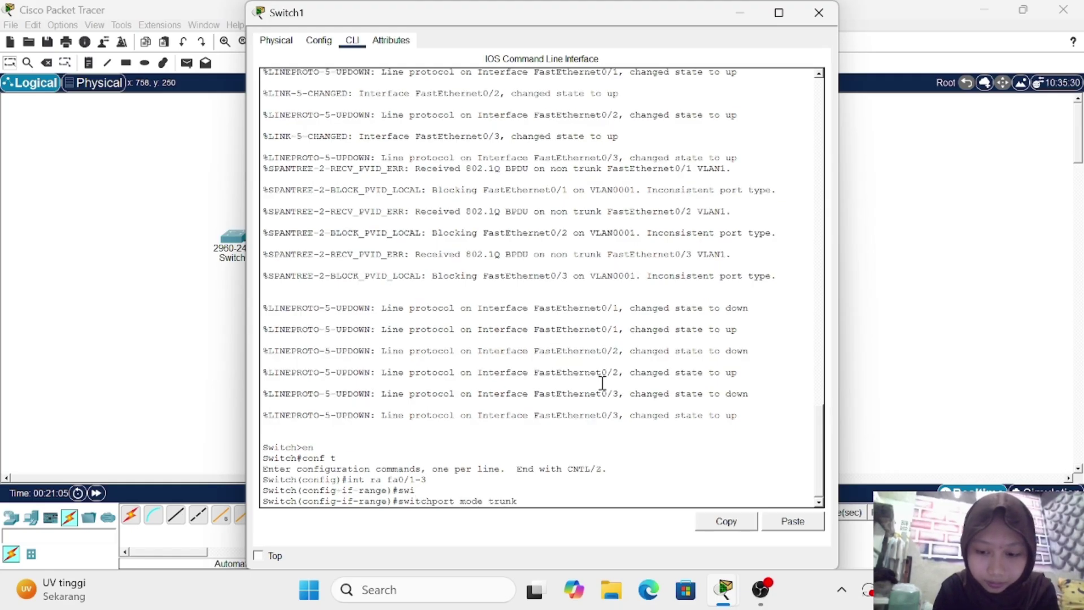
pyautogui.press('Return')
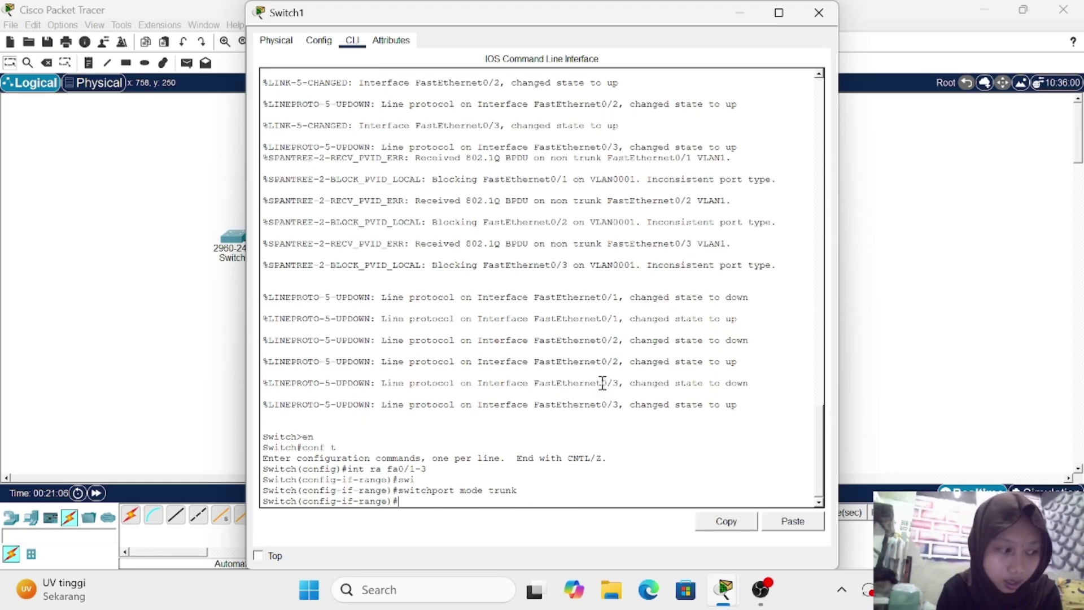
# Step: Assign the interface range fa0/1-3 on Switch1 to its EtherChannel with channel-group 1 mode auto
pyautogui.write('channel')
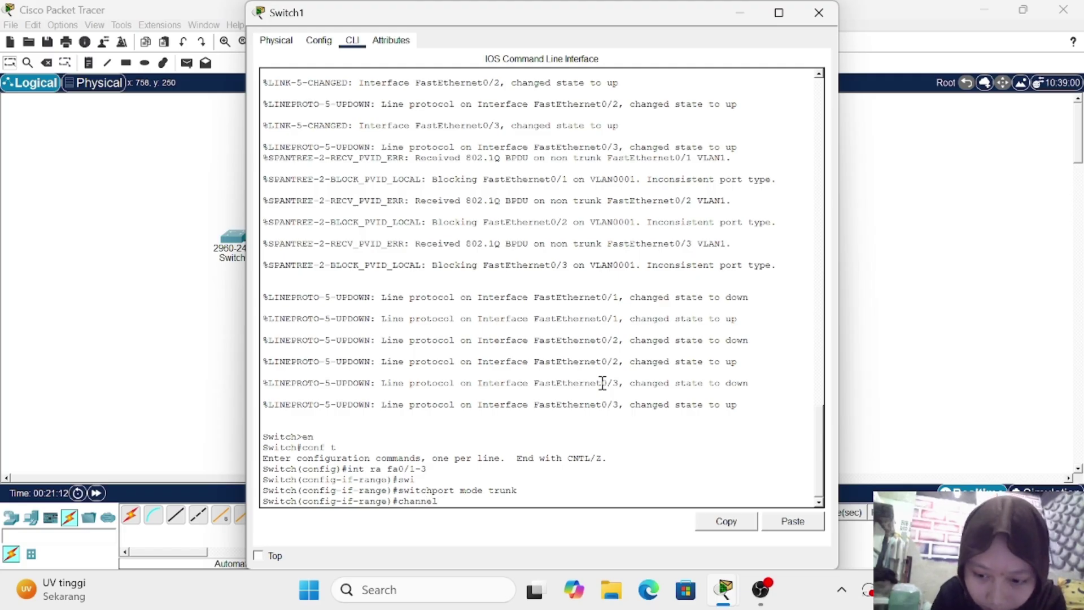
pyautogui.write('-grou')
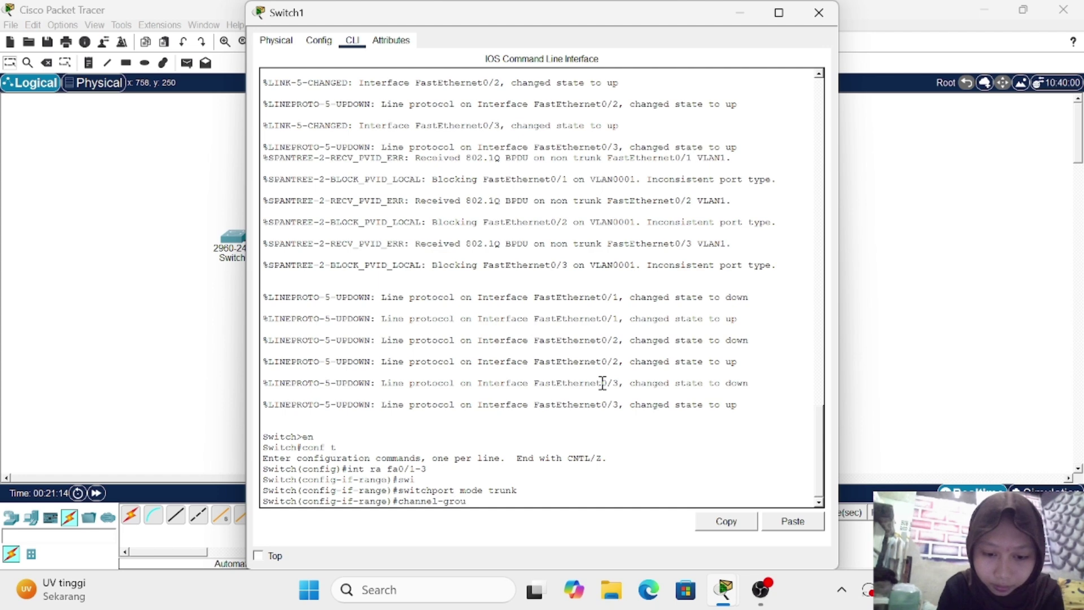
pyautogui.write('p')
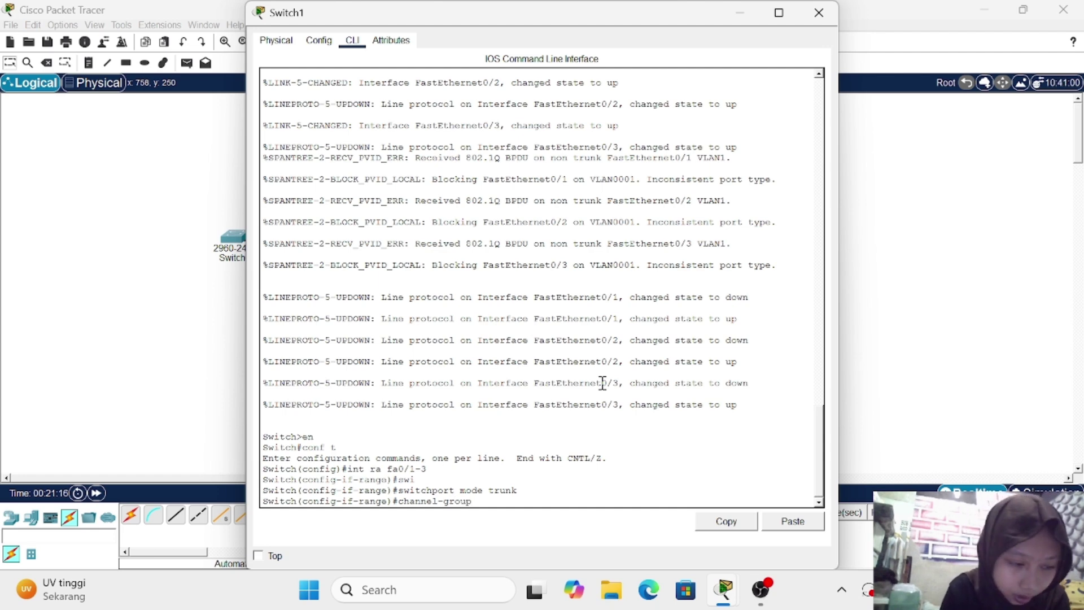
pyautogui.write(' 1 mode ')
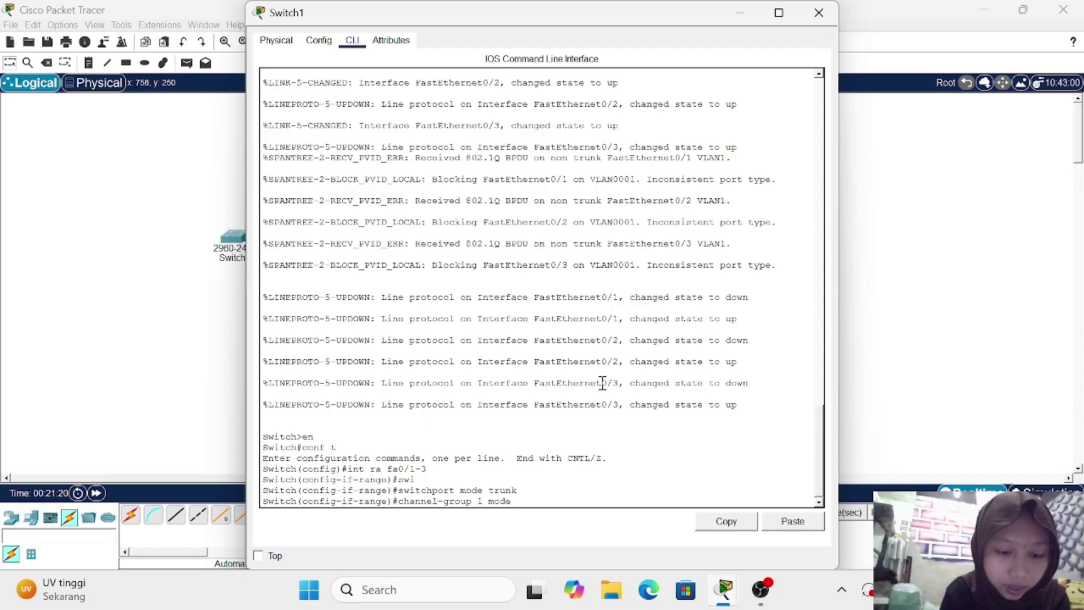
pyautogui.write('aut')
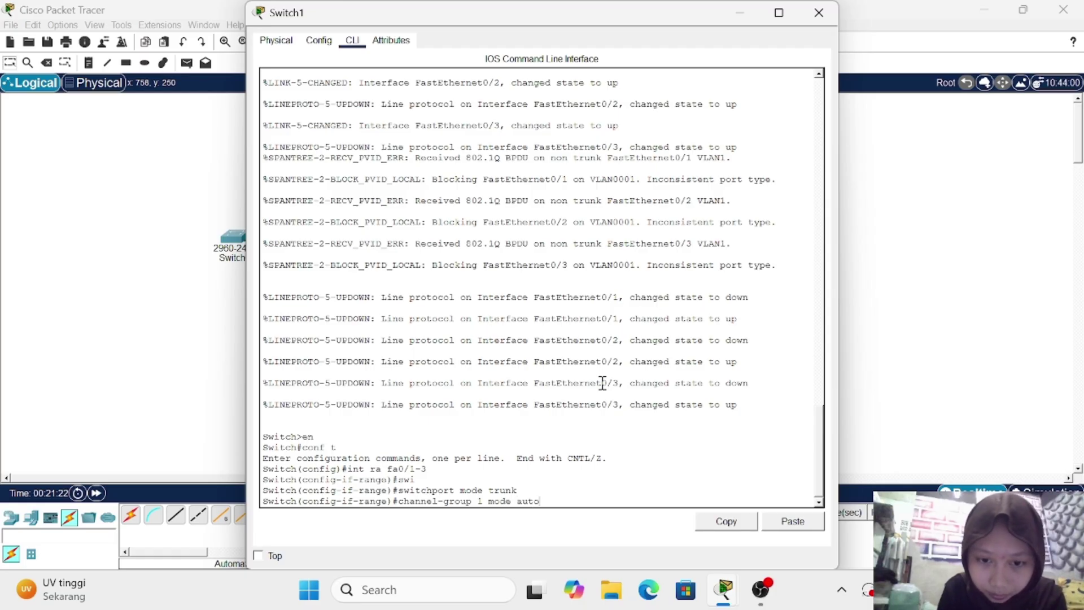
pyautogui.write('o')
pyautogui.press('Return')
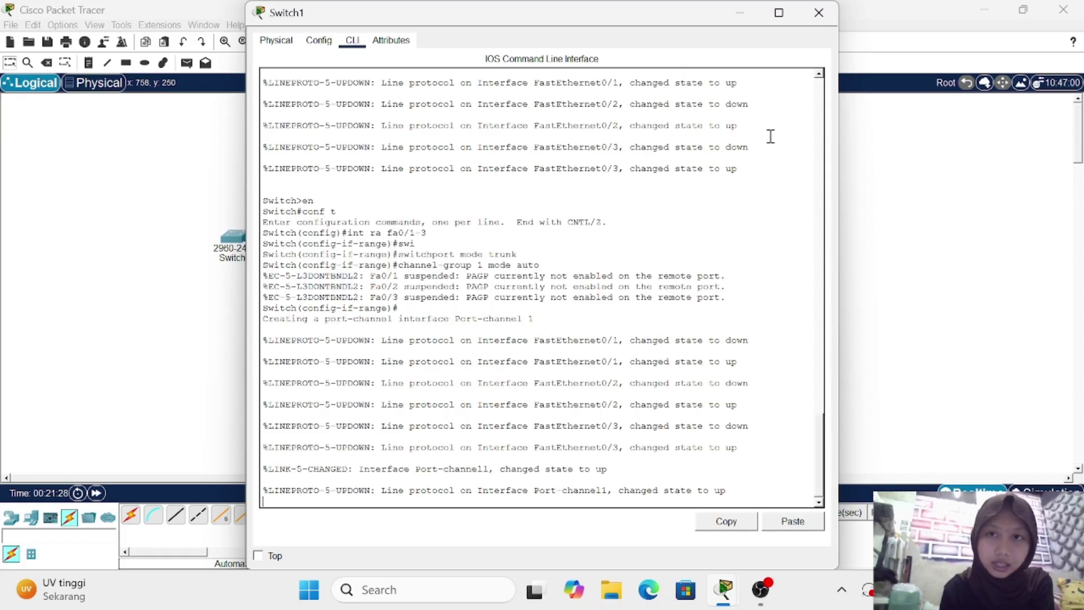
# Step: Place two PC-PT end devices in the workspace, one below Switch0 and one below Switch1
pyautogui.click(734, 17)
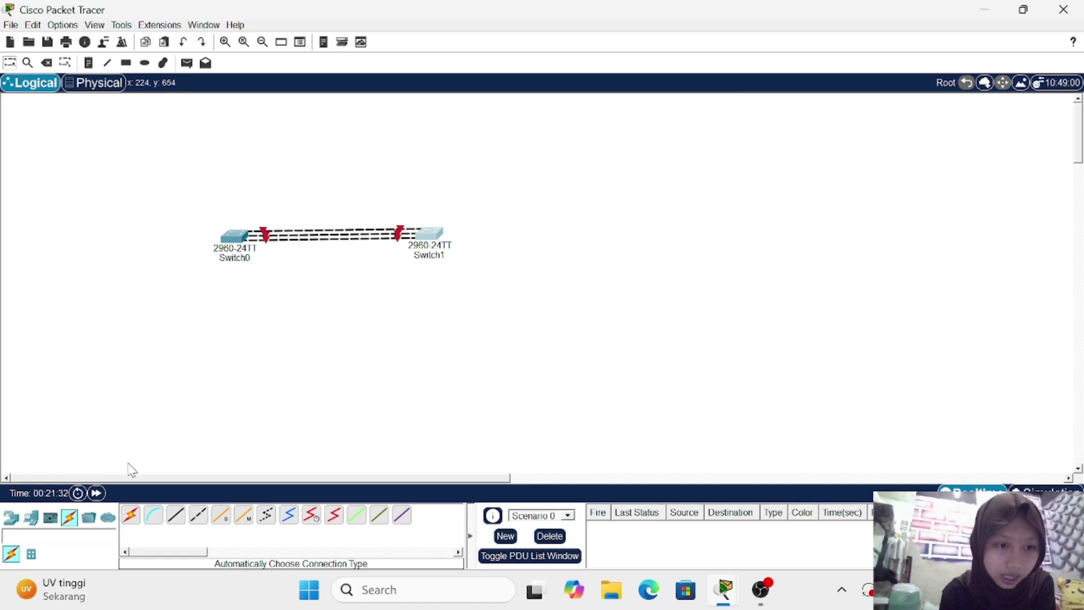
pyautogui.click(31, 517)
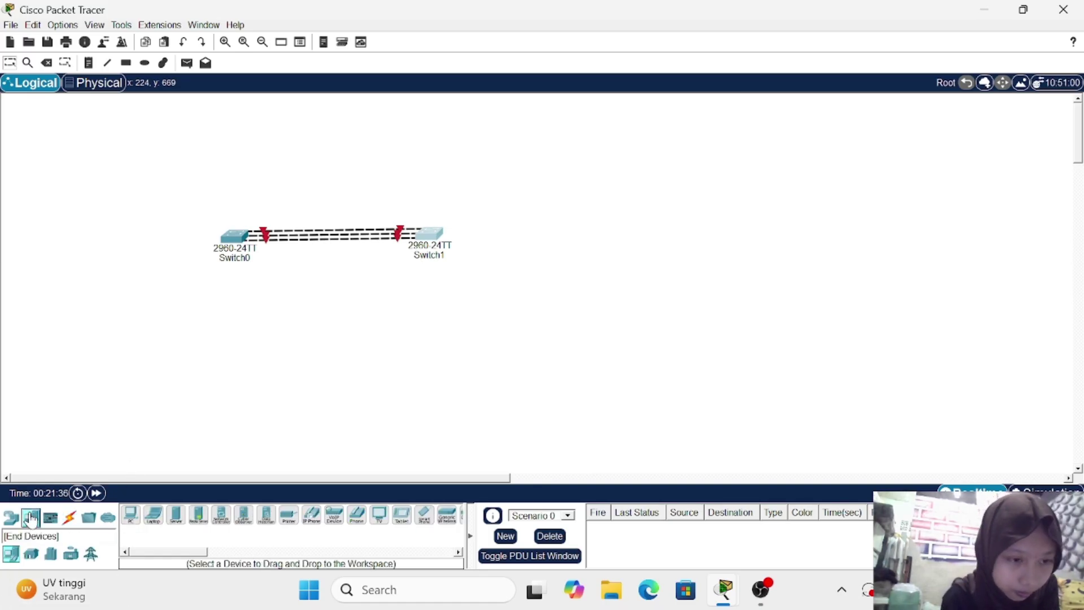
pyautogui.click(129, 522)
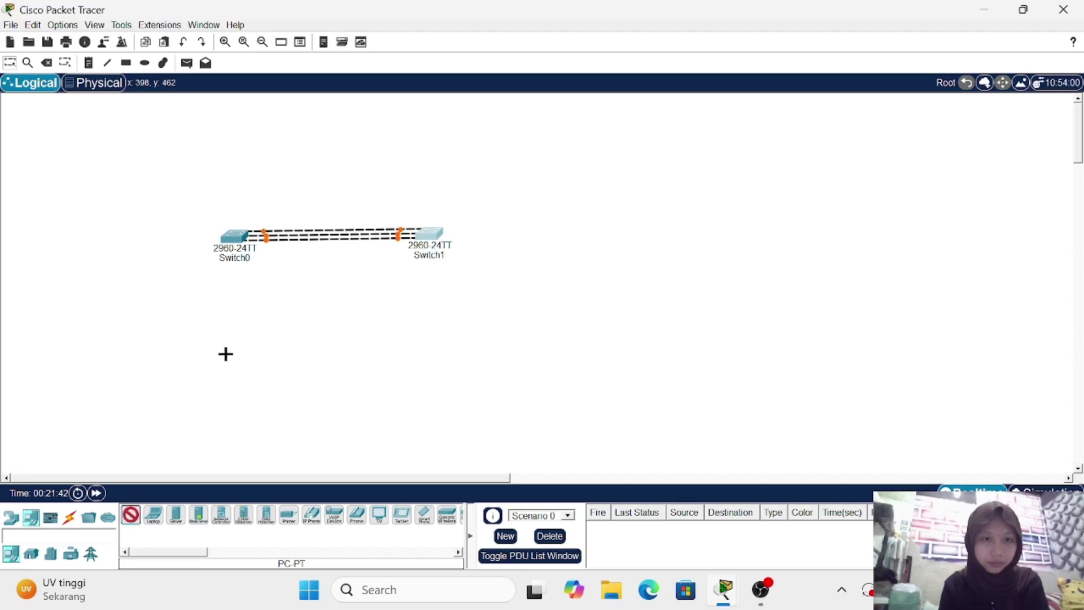
pyautogui.click(225, 354)
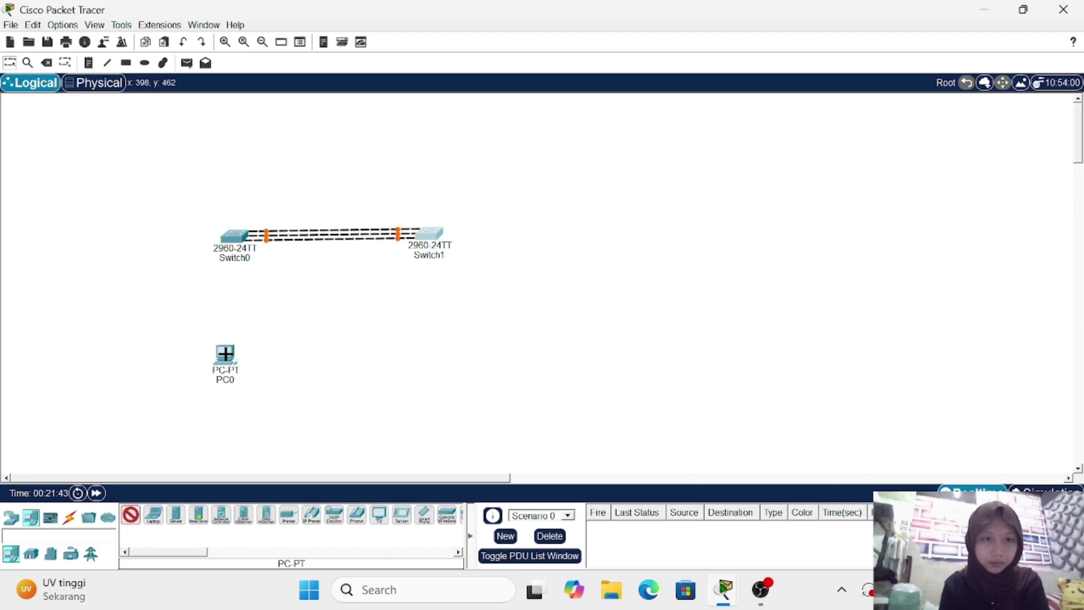
pyautogui.click(436, 345)
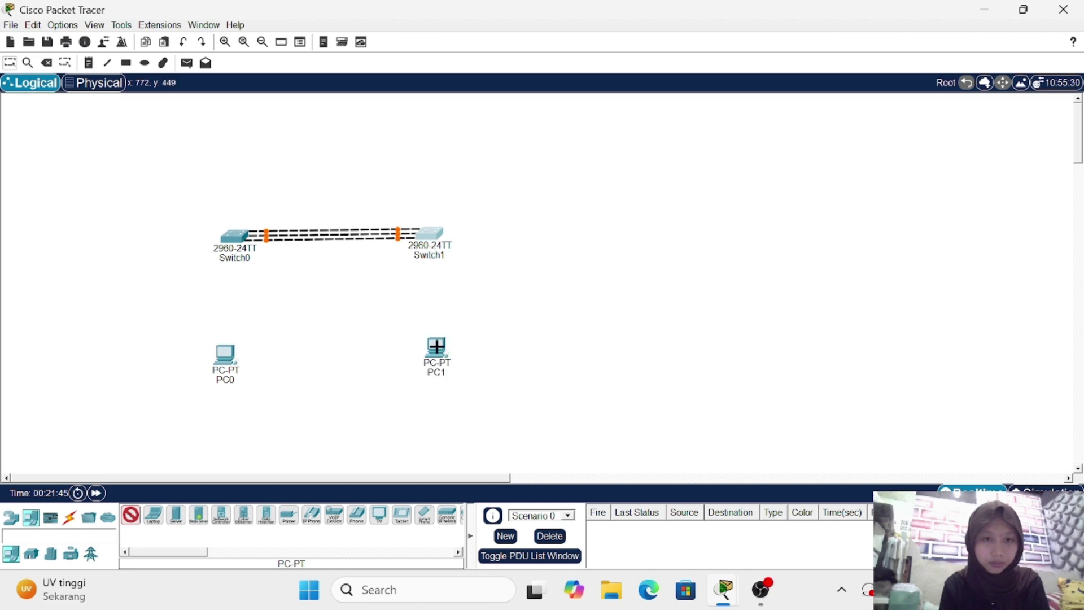
# Step: Cable PC0 to Switch0 and PC1 to Switch1 using the automatically chosen connection type
pyautogui.click(70, 520)
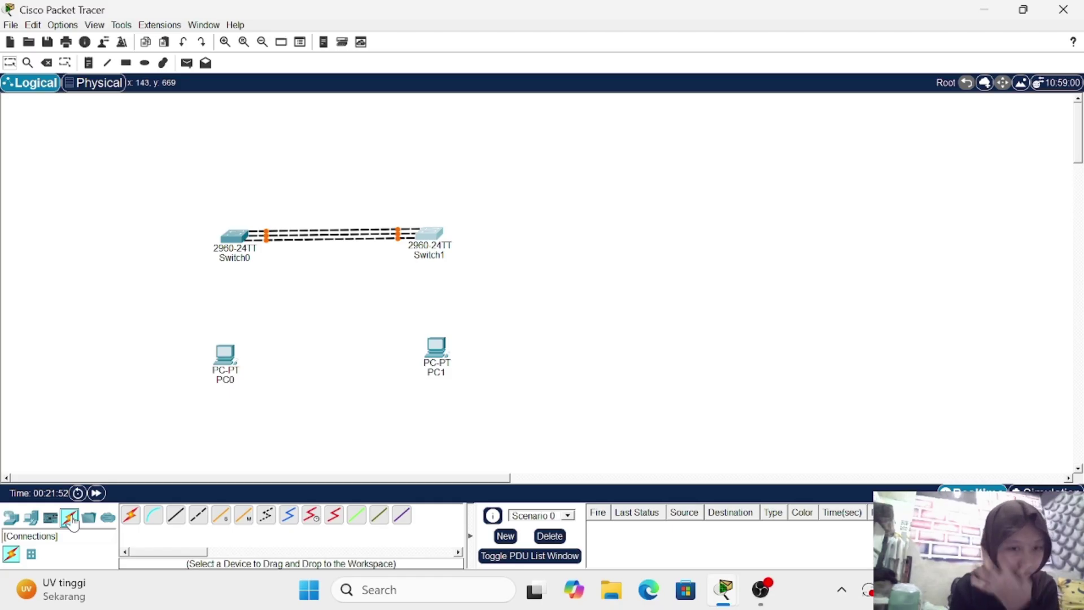
pyautogui.click(130, 517)
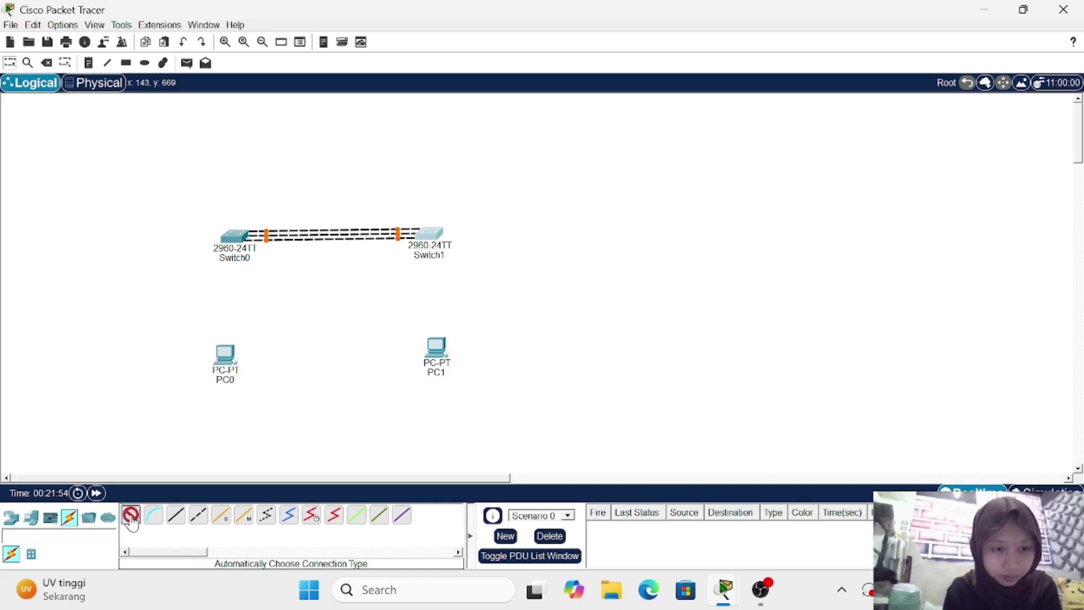
pyautogui.click(229, 366)
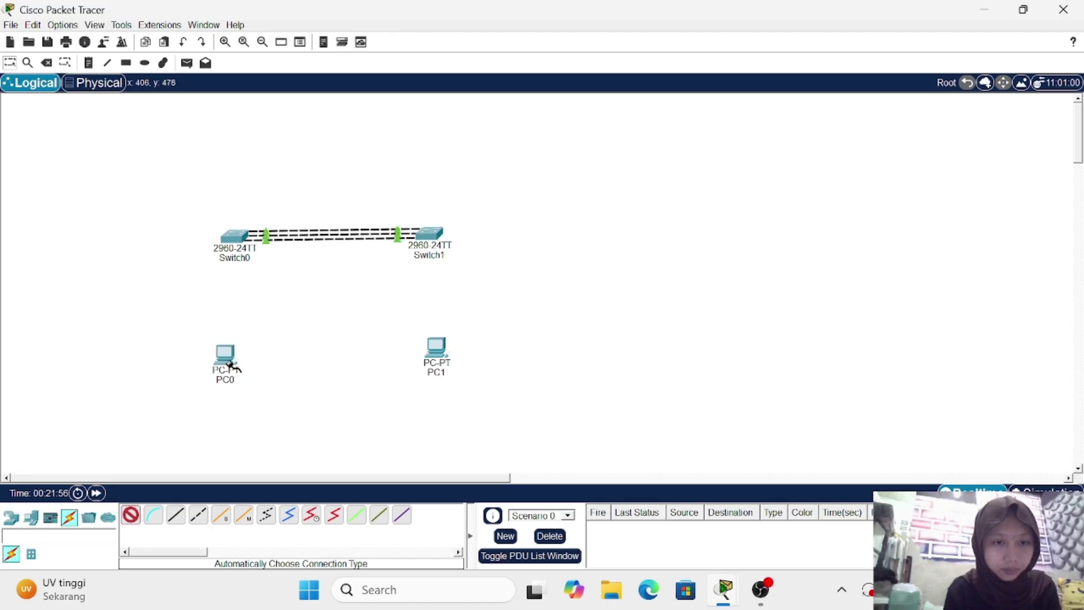
pyautogui.click(229, 238)
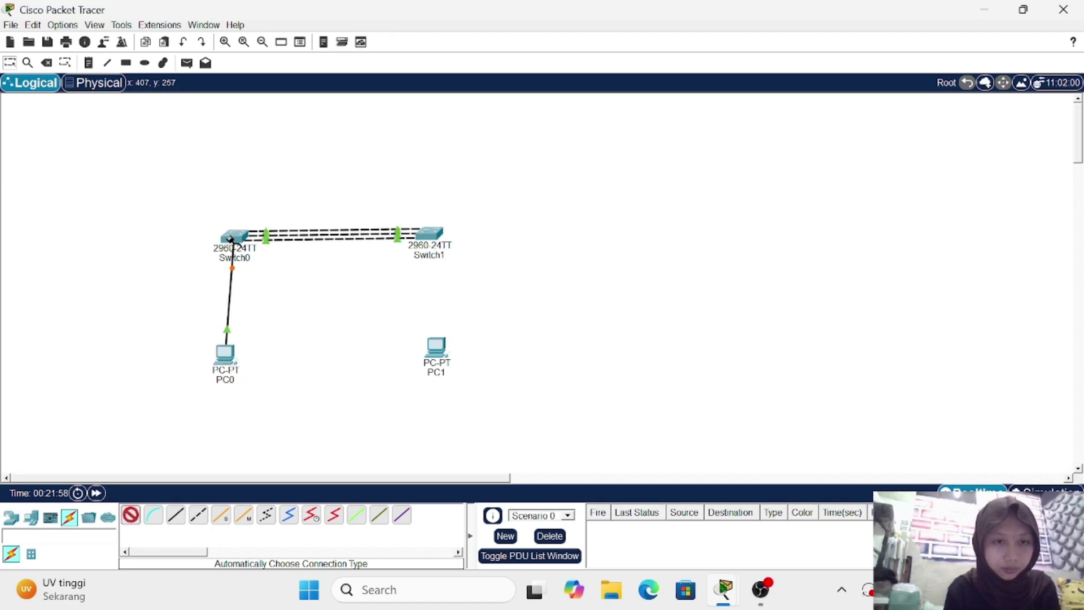
pyautogui.click(440, 353)
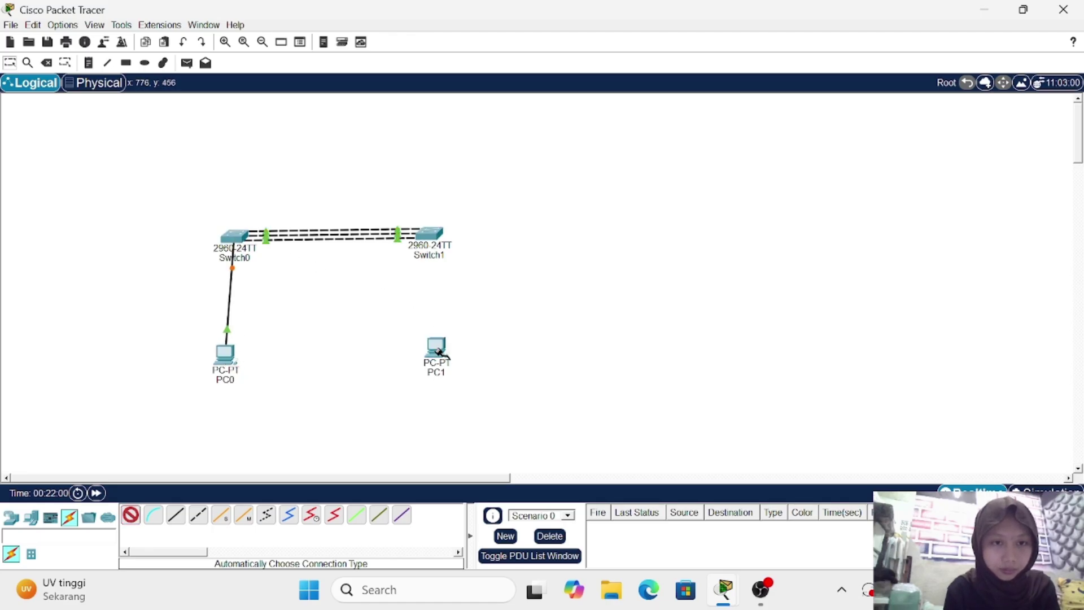
pyautogui.click(427, 235)
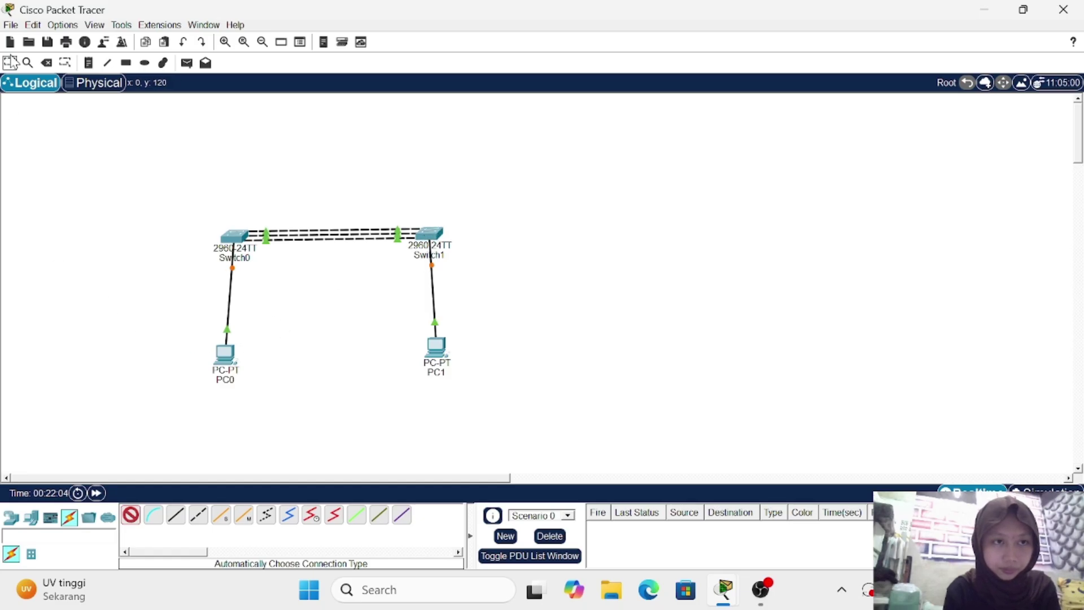
pyautogui.click(11, 62)
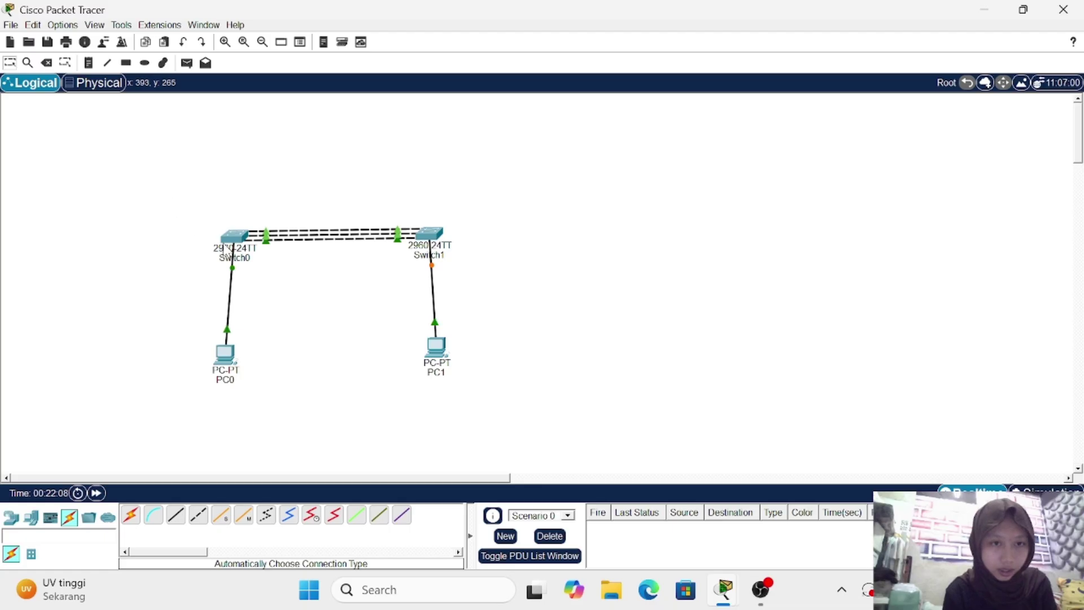
# Step: Open the command line of Switch0 and leave interface range configuration for global configuration mode with ex
pyautogui.click(237, 234)
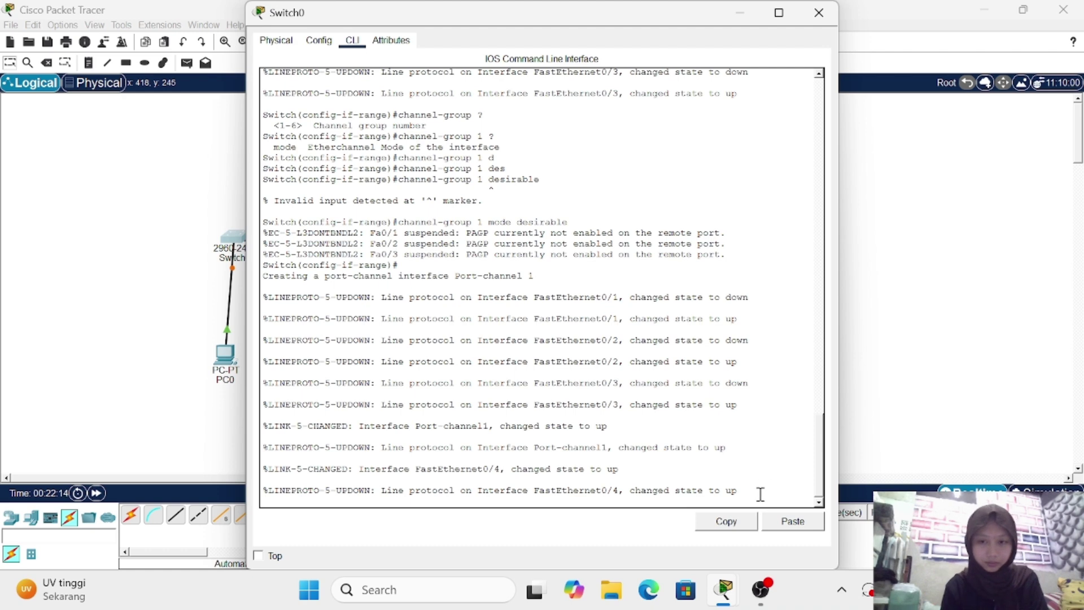
pyautogui.press('Return')
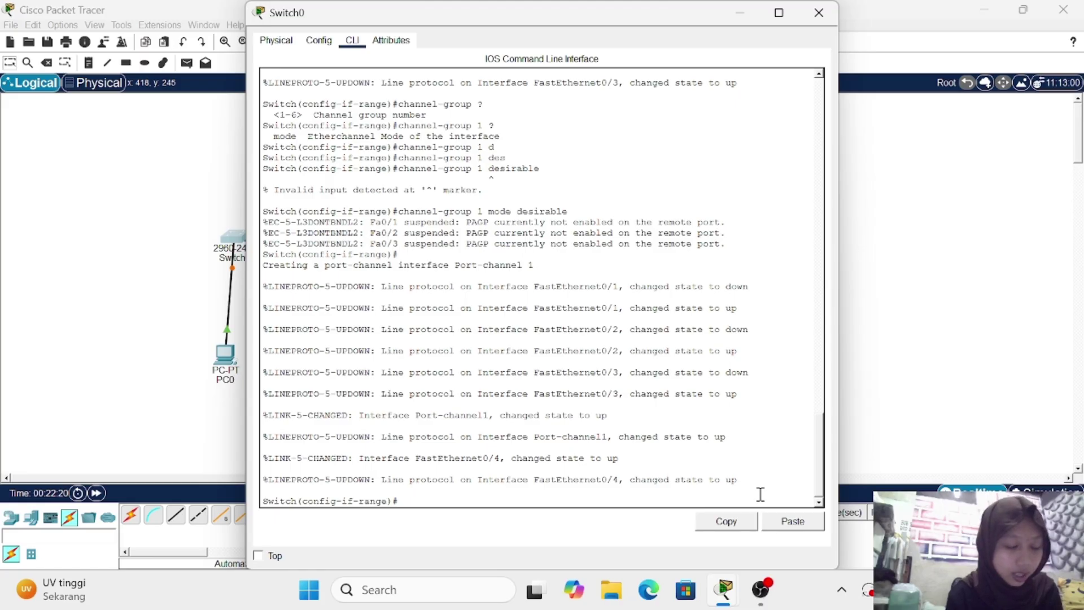
pyautogui.write('ex')
pyautogui.press('Return')
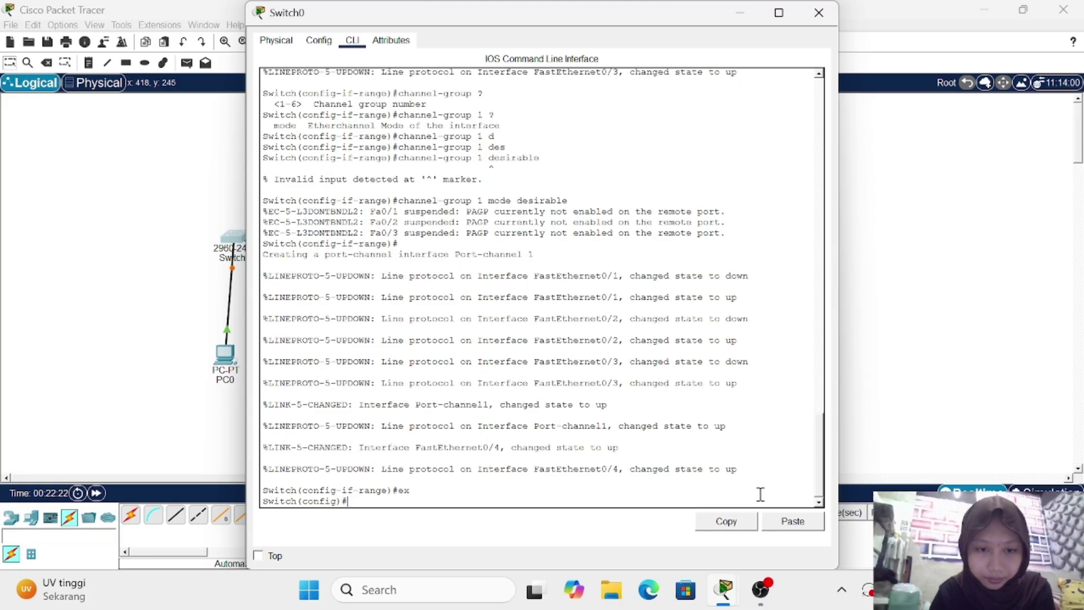
# Step: Check the EtherChannel status on Switch0 with do show etherchannel summary, and minimize its window
pyautogui.write('do')
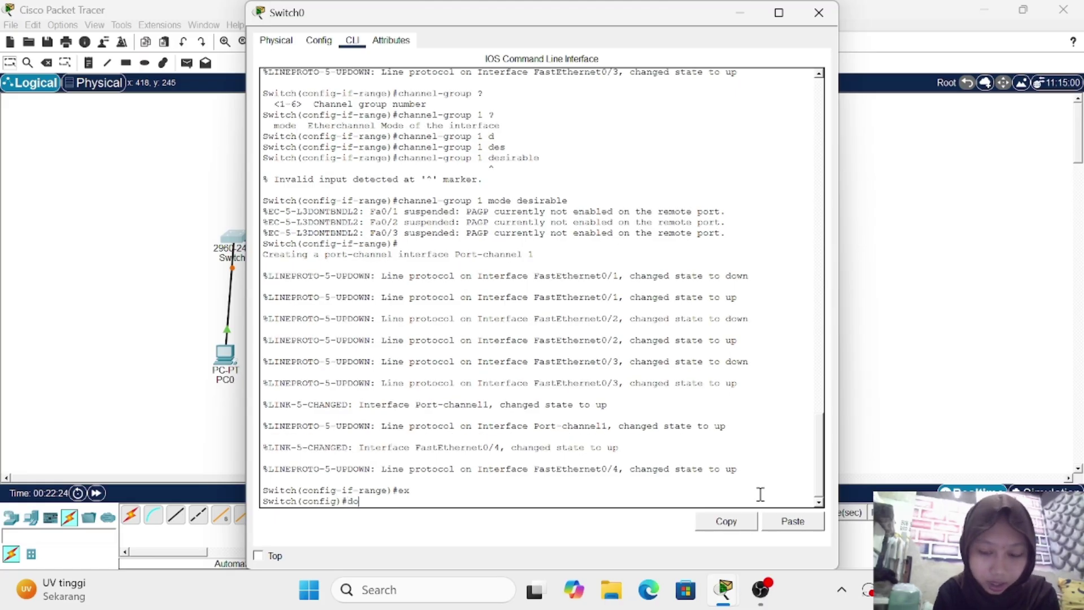
pyautogui.write(' sho')
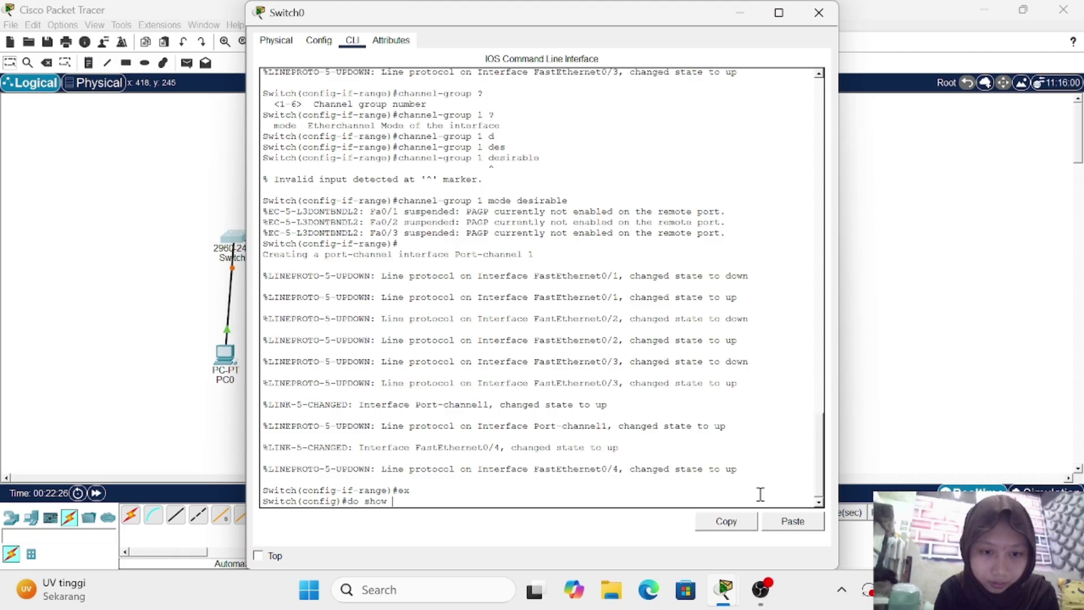
pyautogui.write('w ')
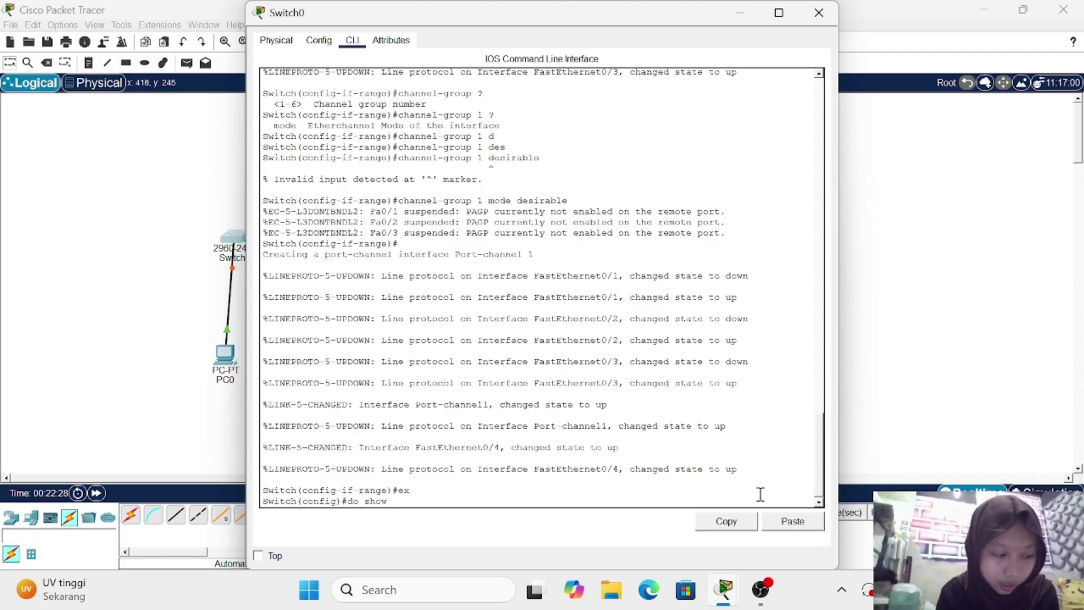
pyautogui.write('ether')
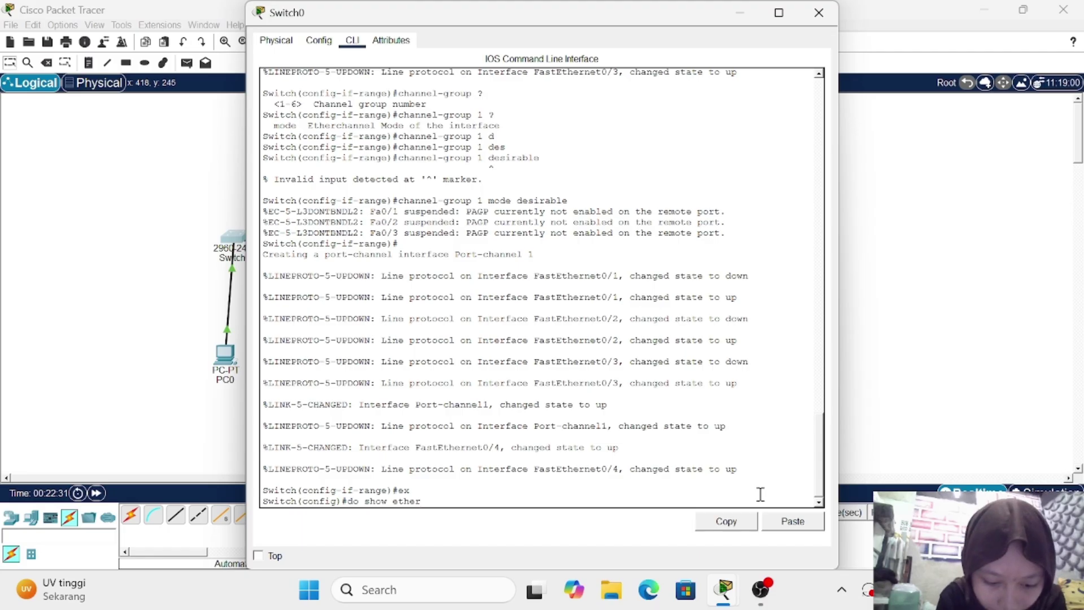
pyautogui.write('chann')
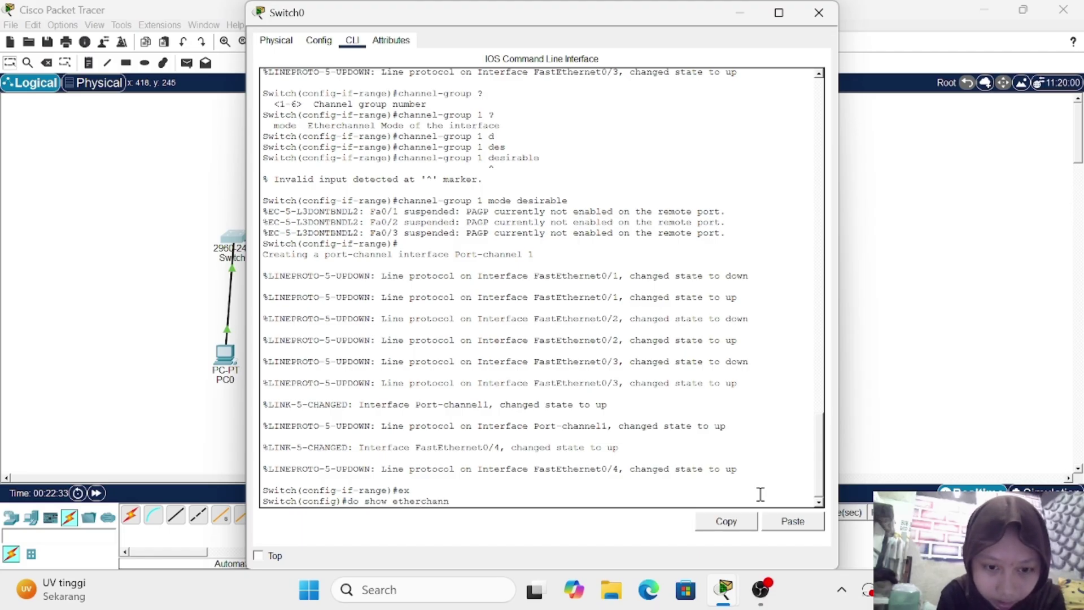
pyautogui.write('el')
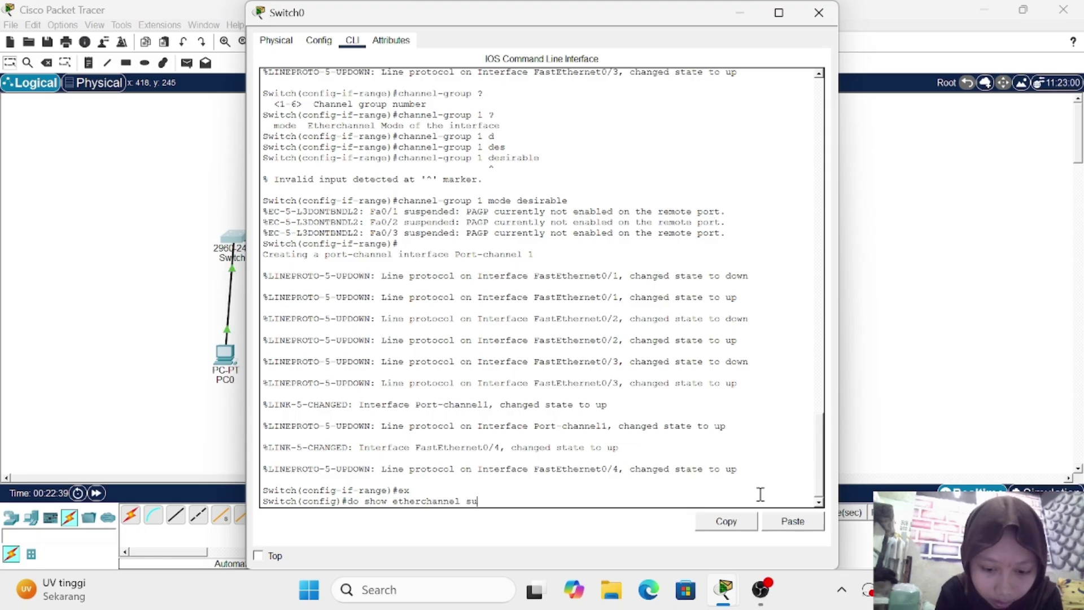
pyautogui.write(' su')
pyautogui.press('Tab')
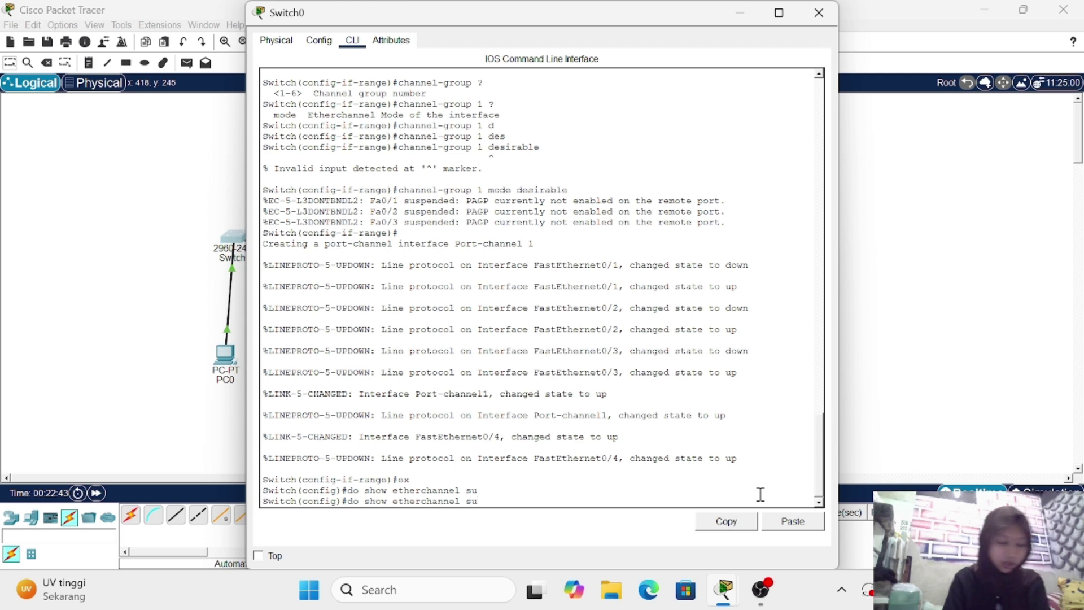
pyautogui.write('mm')
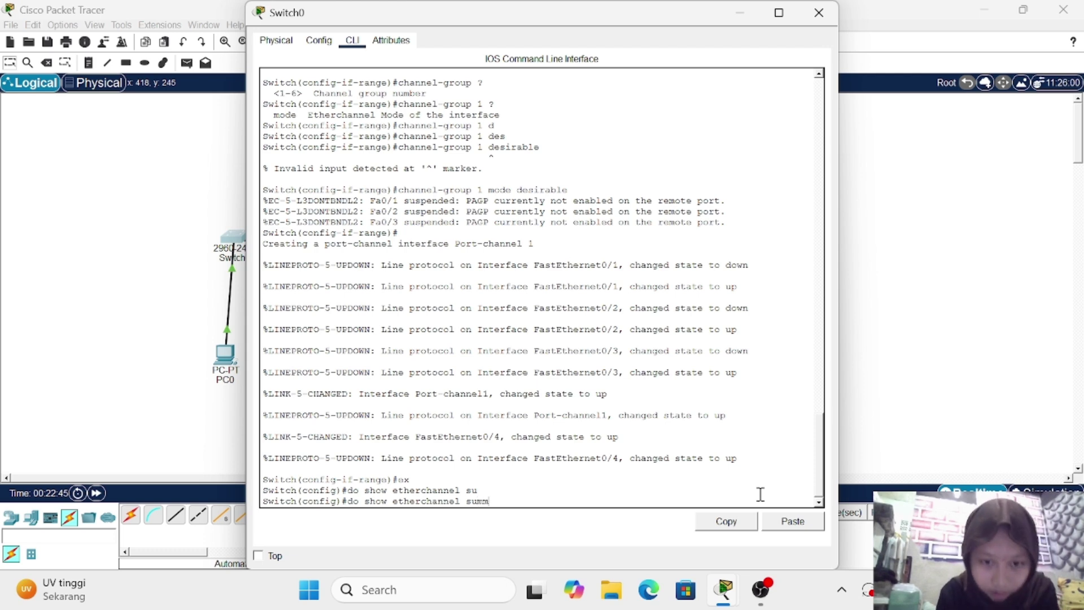
pyautogui.write('ary')
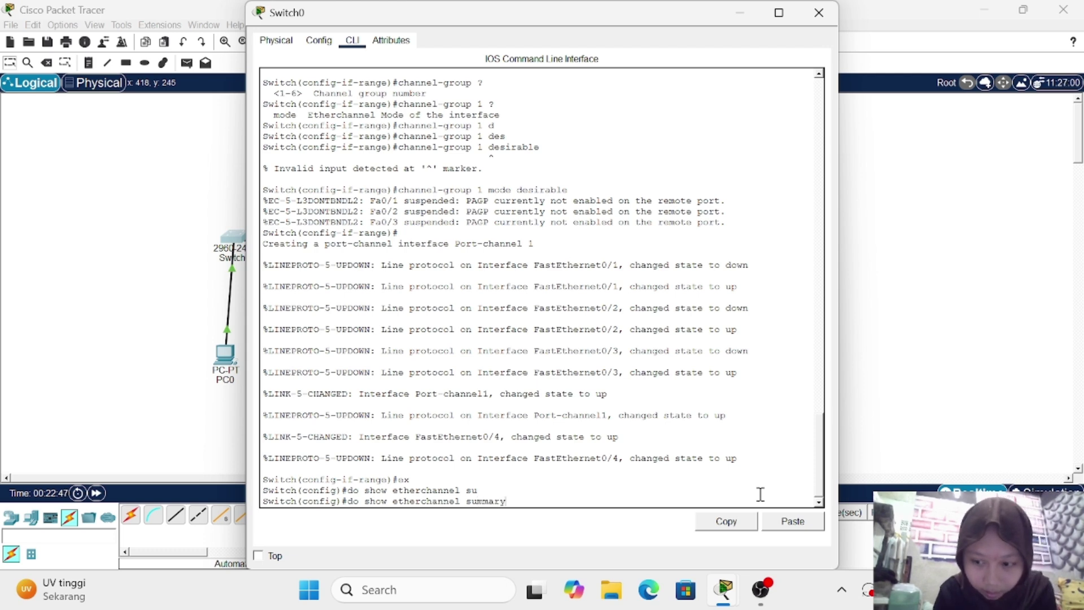
pyautogui.press('Return')
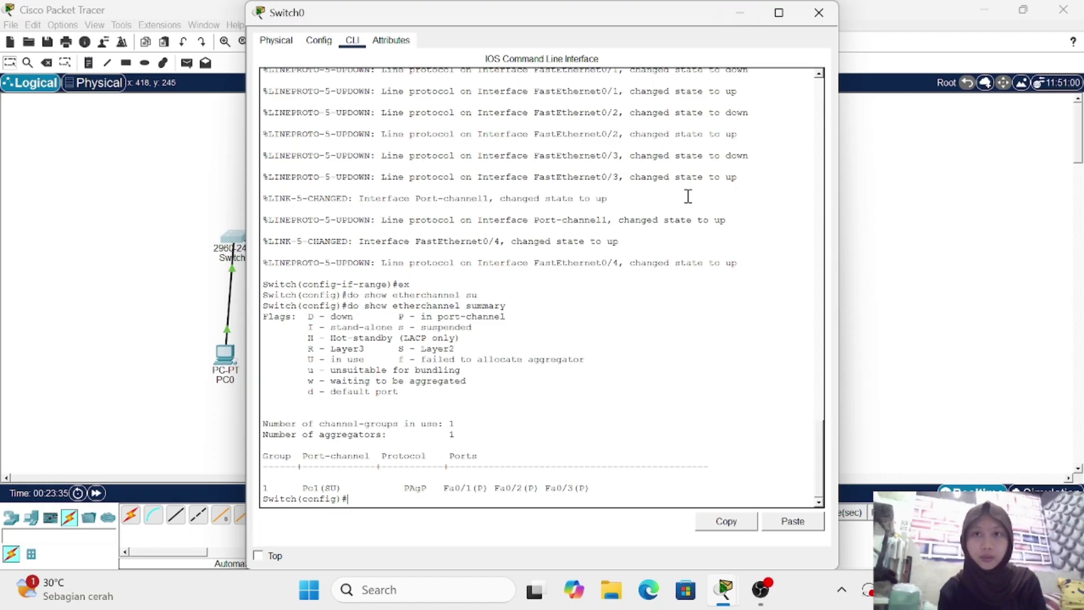
pyautogui.click(739, 16)
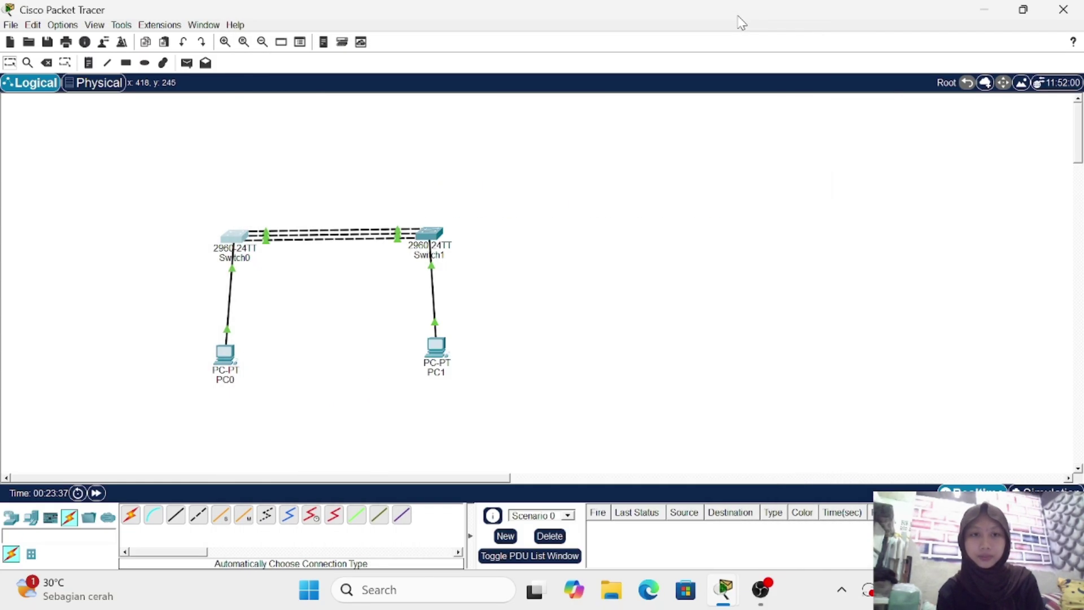
# Step: Give PC0 the static IPv4 address 192.168.1.1 with subnet mask 255.255.255.0, and minimize its window
pyautogui.click(221, 364)
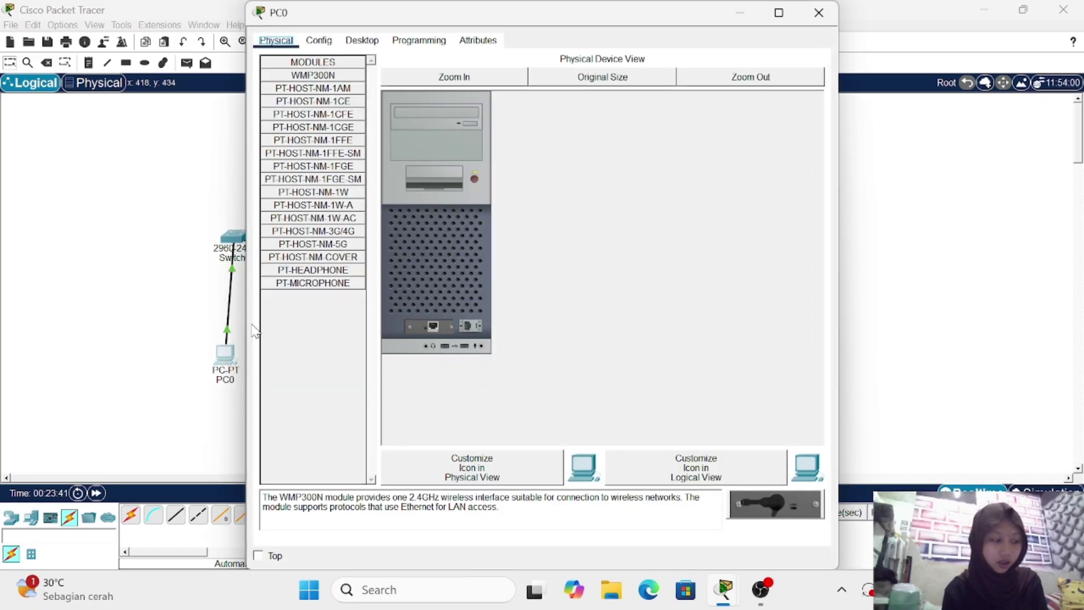
pyautogui.click(358, 42)
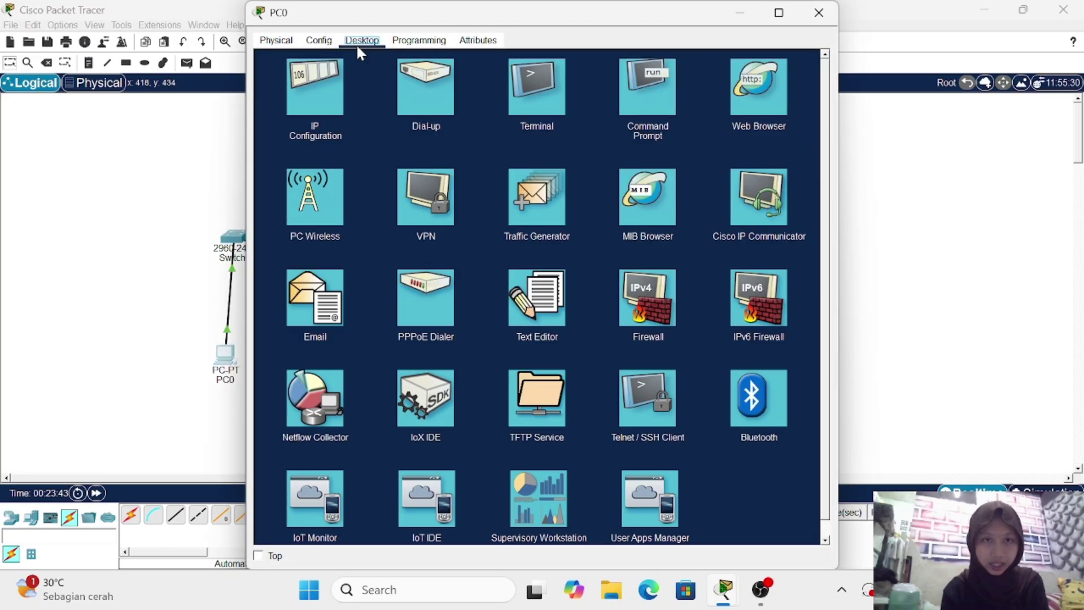
pyautogui.click(328, 77)
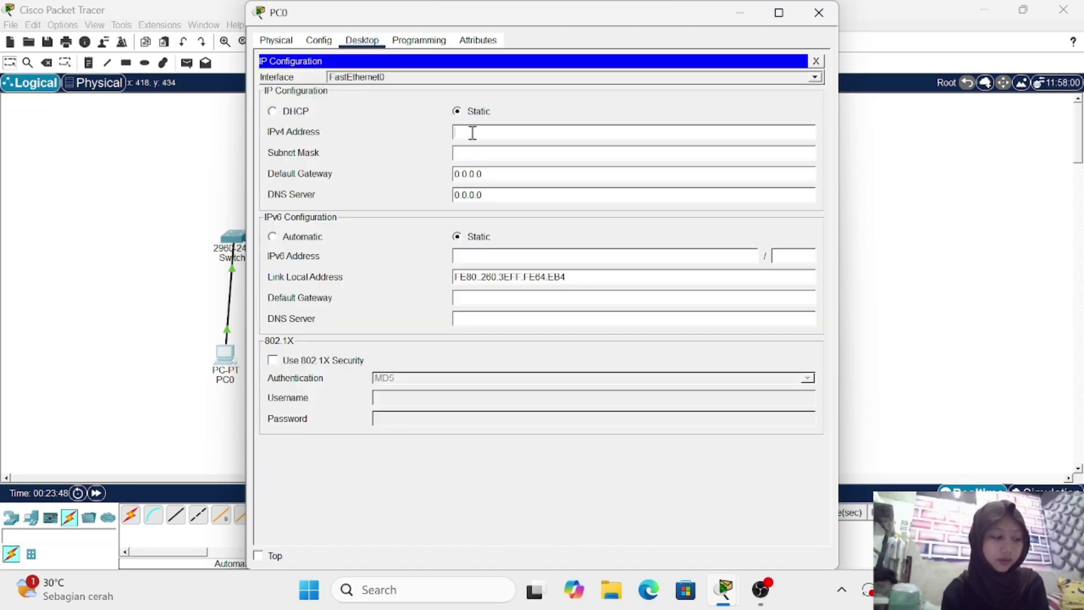
pyautogui.write('1')
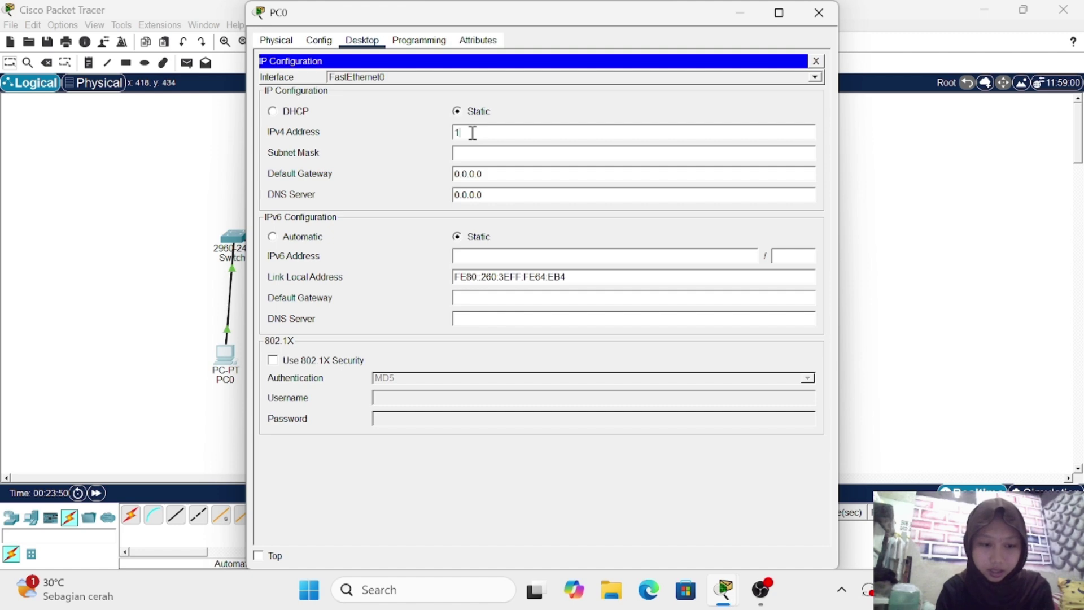
pyautogui.write('92.16')
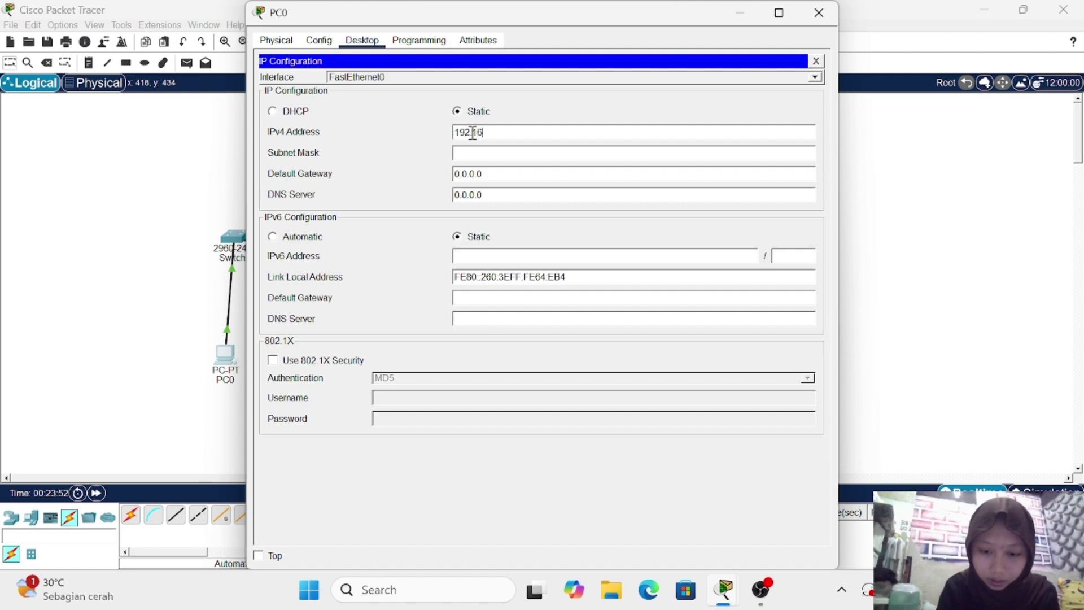
pyautogui.write('8.1.1')
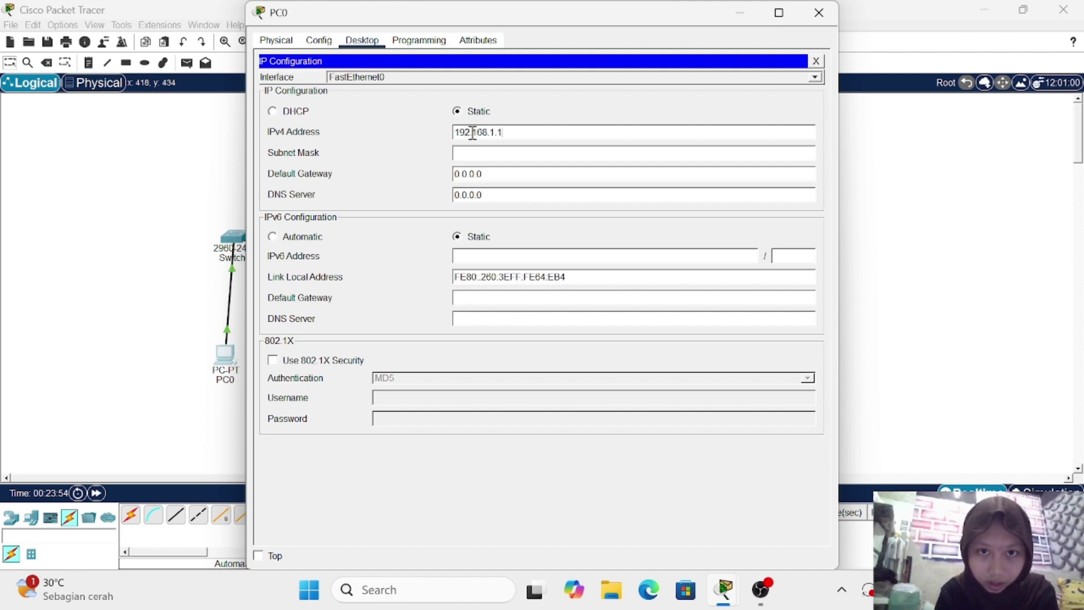
pyautogui.click(508, 153)
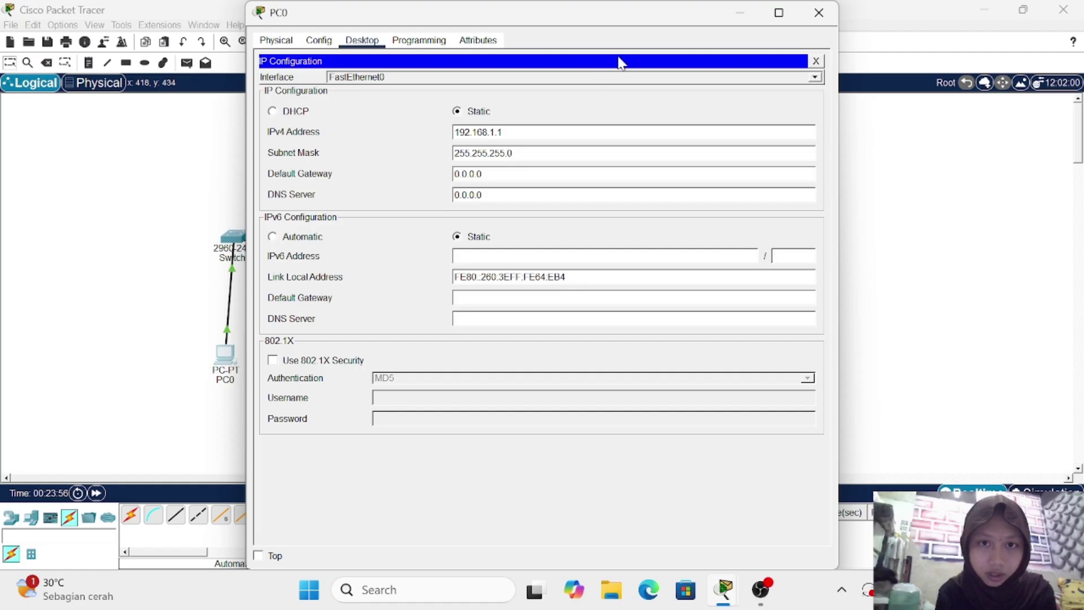
pyautogui.click(723, 13)
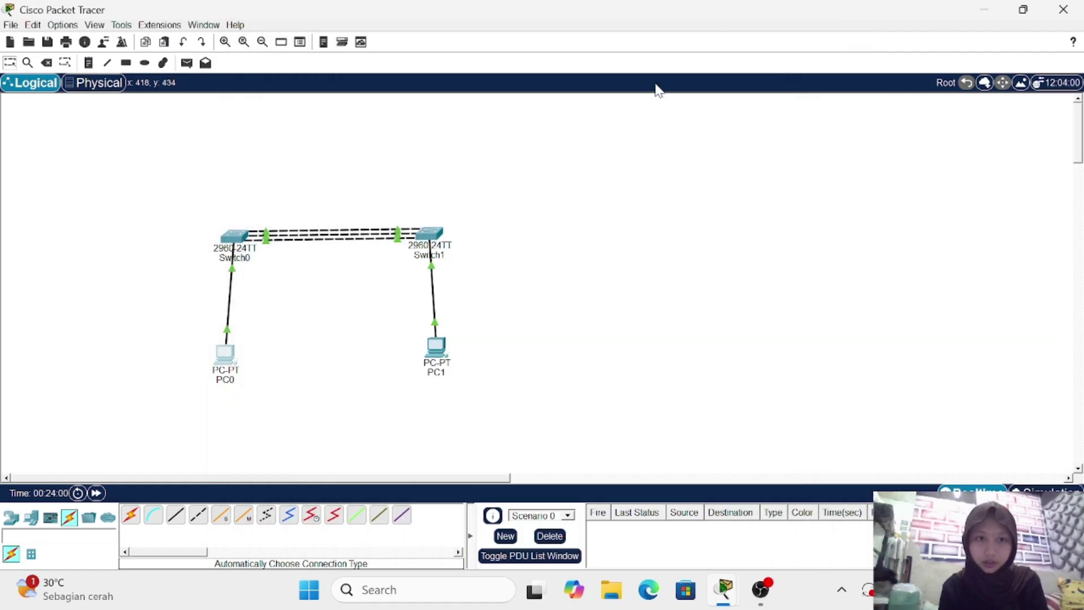
# Step: Give PC1 the static IPv4 address 192.168.1.2 with subnet mask 255.255.255.0
pyautogui.click(437, 349)
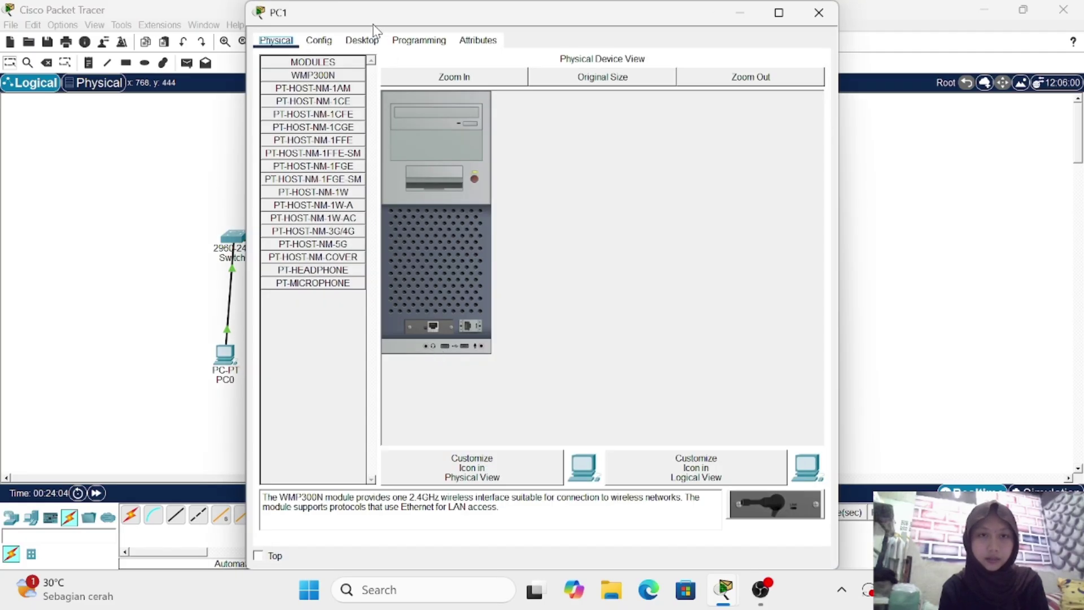
pyautogui.click(363, 41)
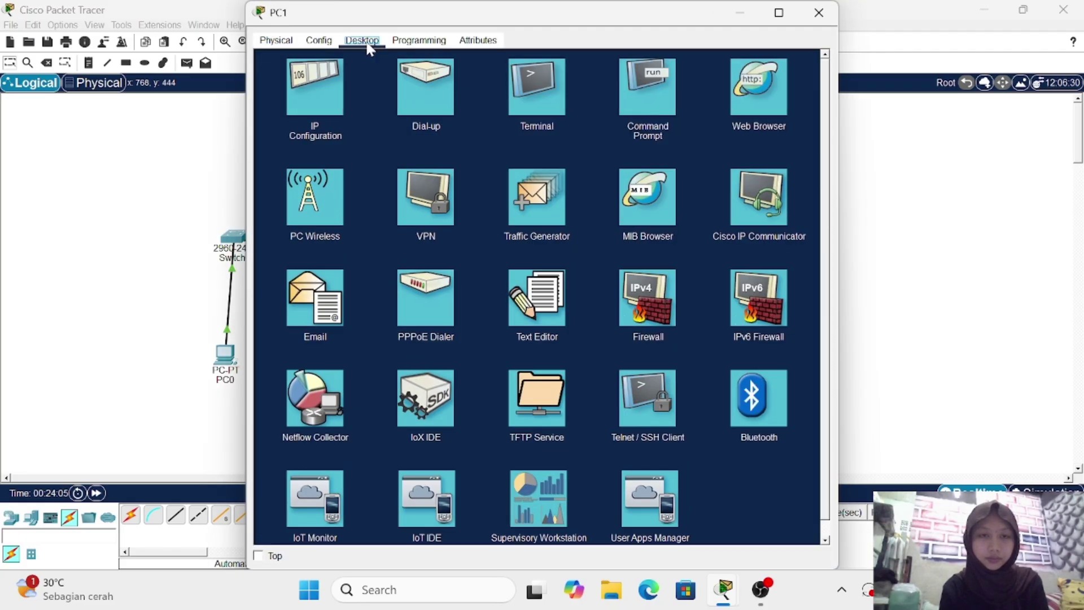
pyautogui.click(297, 116)
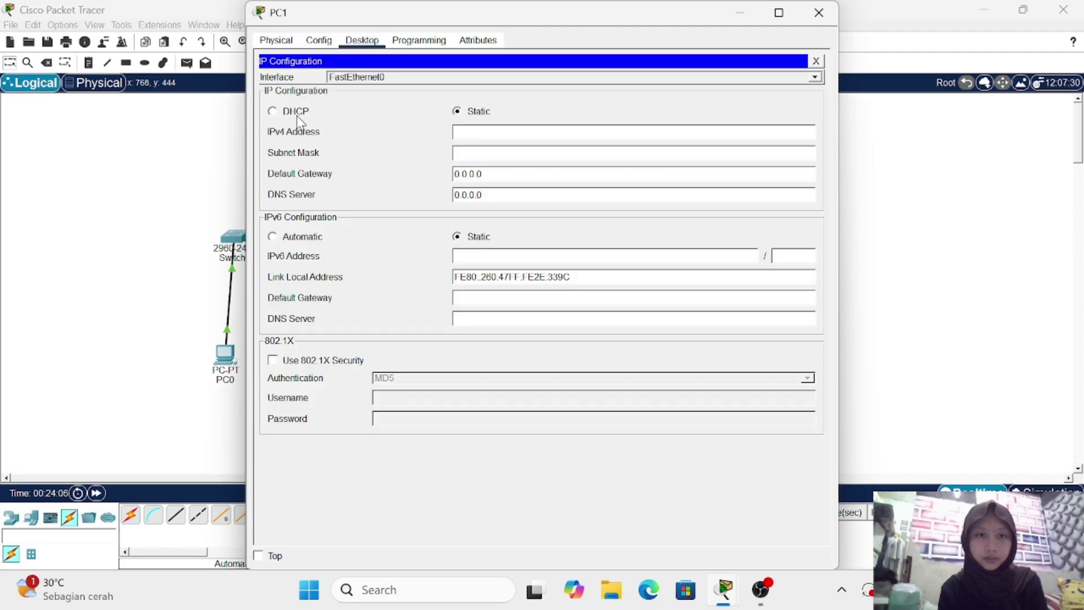
pyautogui.click(506, 135)
pyautogui.write('192.')
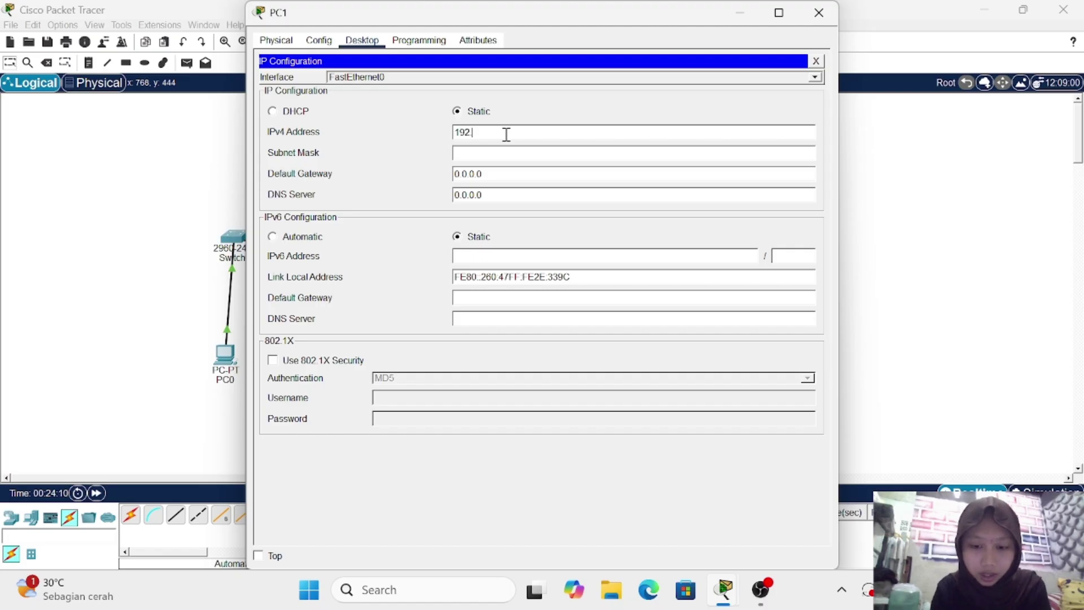
pyautogui.write('168.1.2')
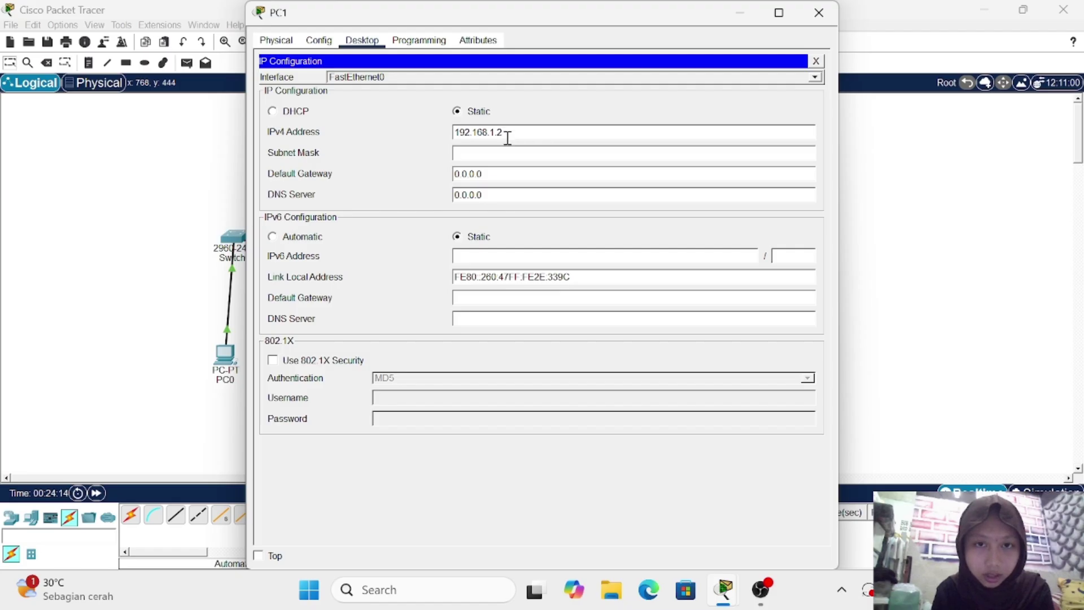
pyautogui.click(521, 153)
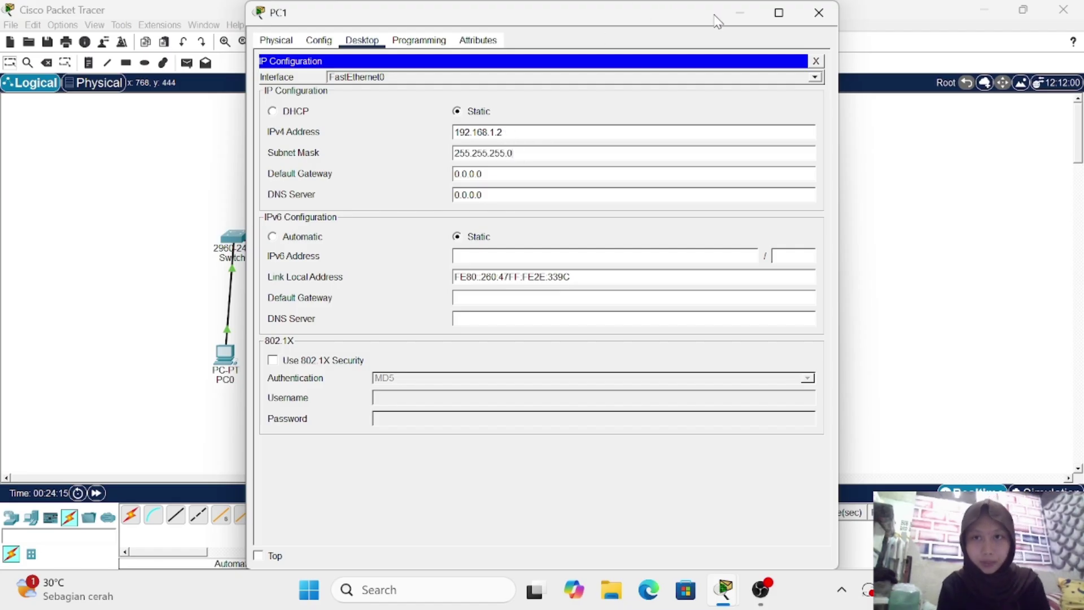
# Step: Minimize the PC1 window and send a simple PDU from PC0 to PC1
pyautogui.click(742, 15)
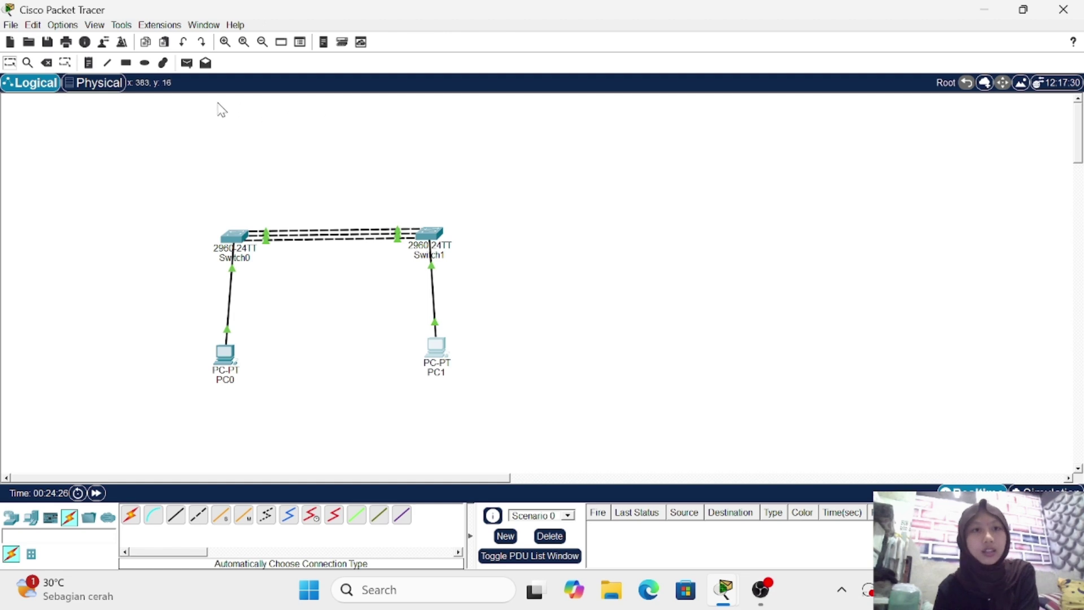
pyautogui.click(187, 63)
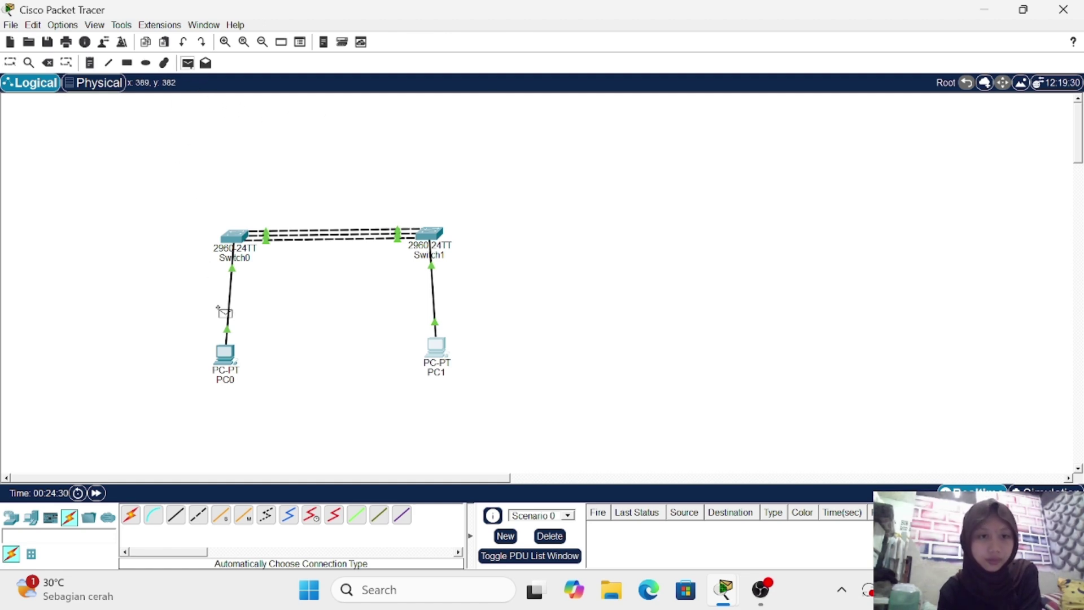
pyautogui.click(224, 353)
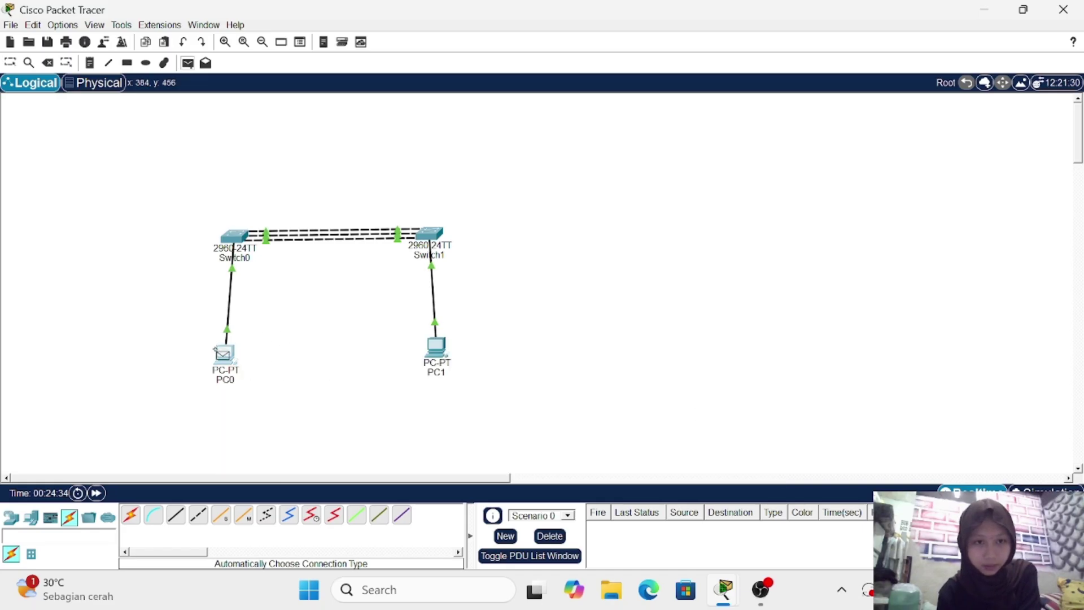
pyautogui.click(428, 355)
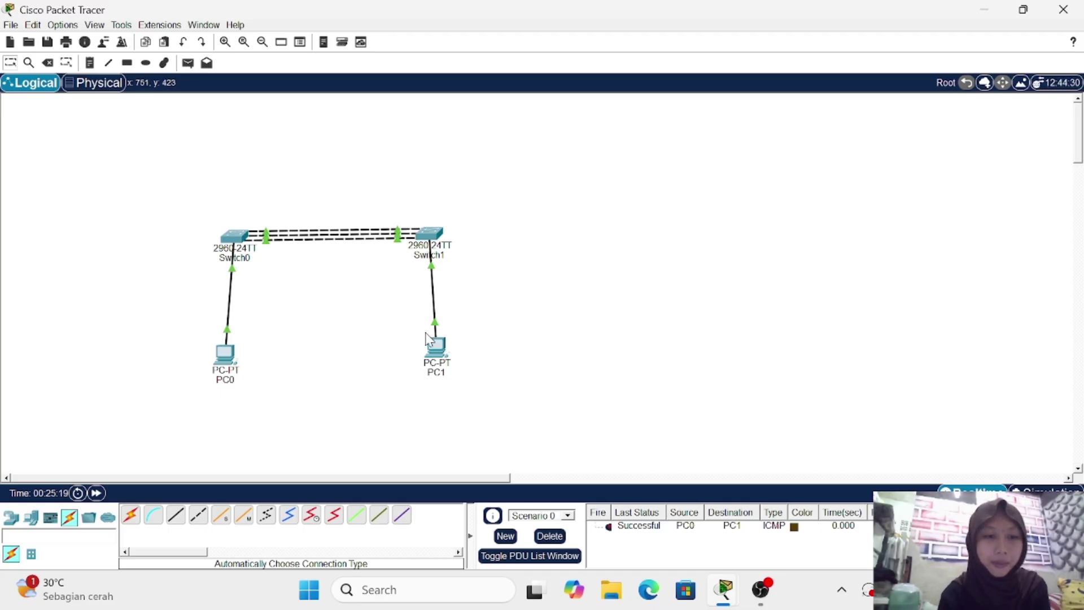
# Step: Add a third 2960 switch beside Switch1 in the topology and place a PC-PT below the new switch
pyautogui.click(12, 522)
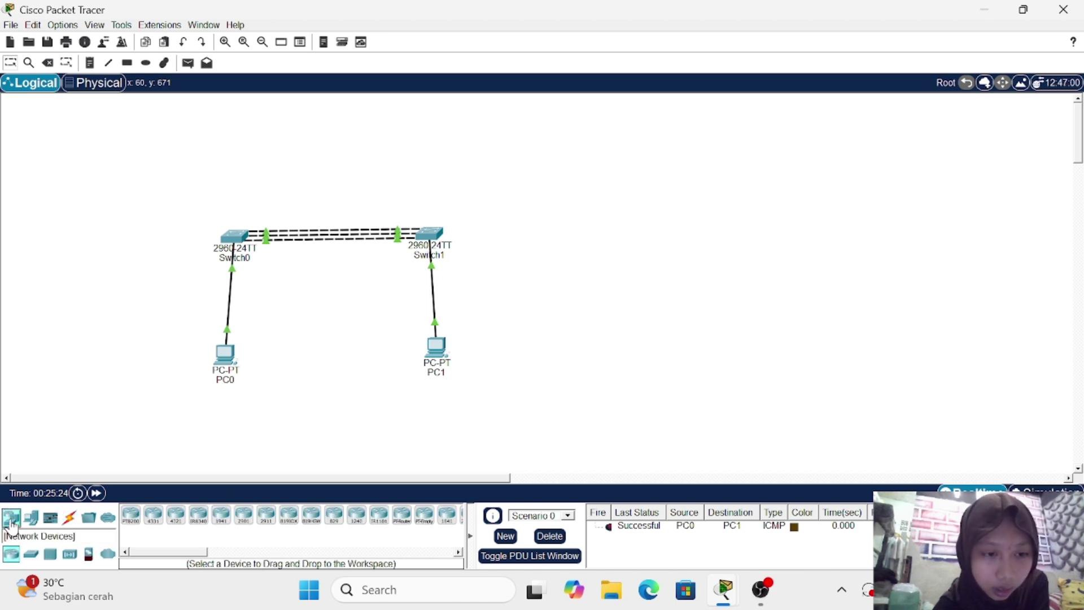
pyautogui.click(31, 555)
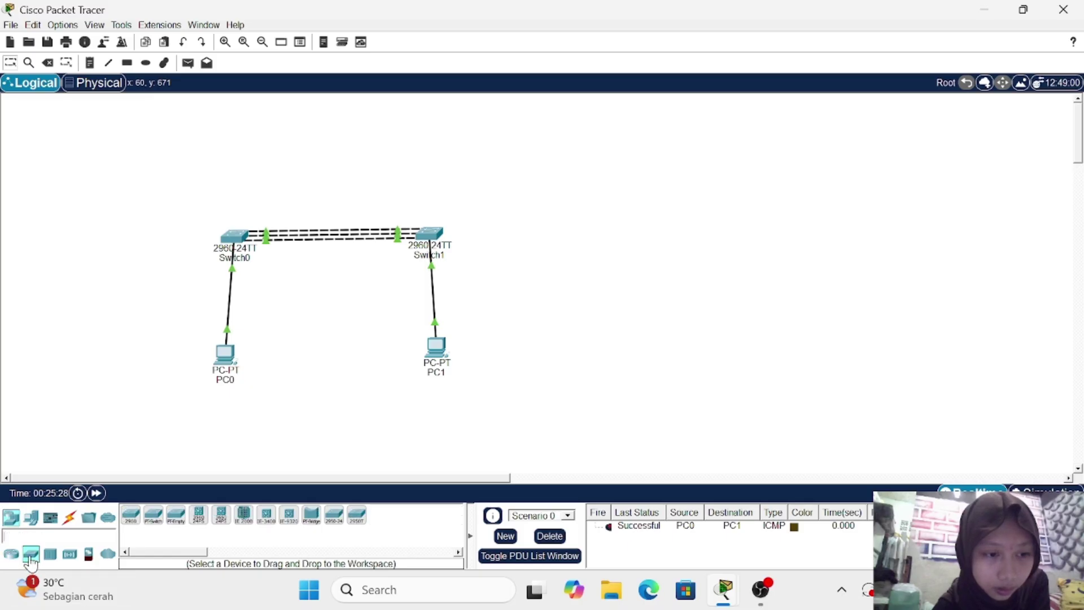
pyautogui.click(138, 521)
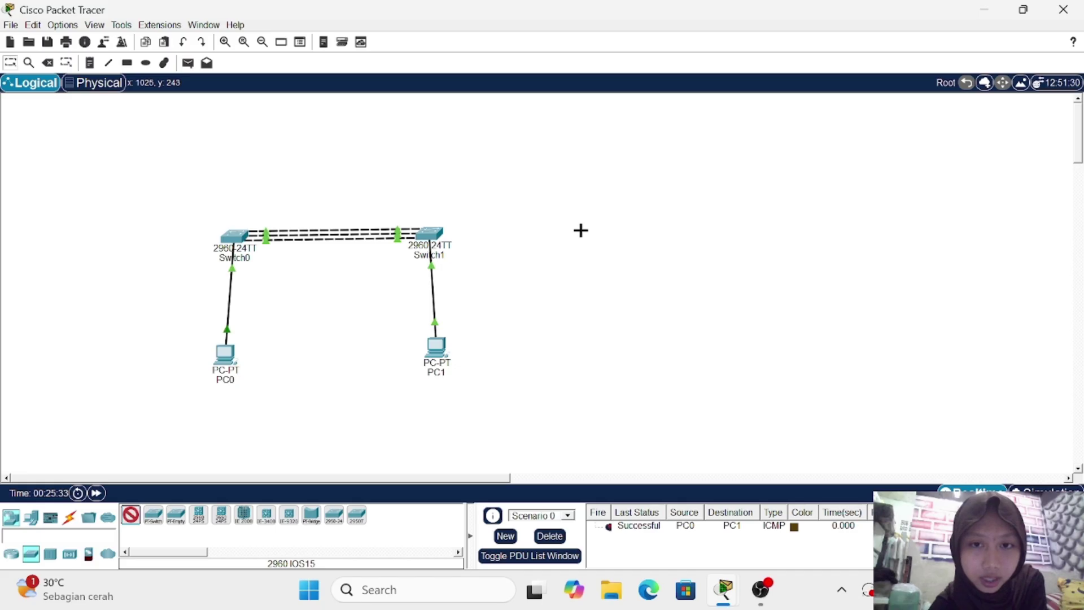
pyautogui.click(583, 230)
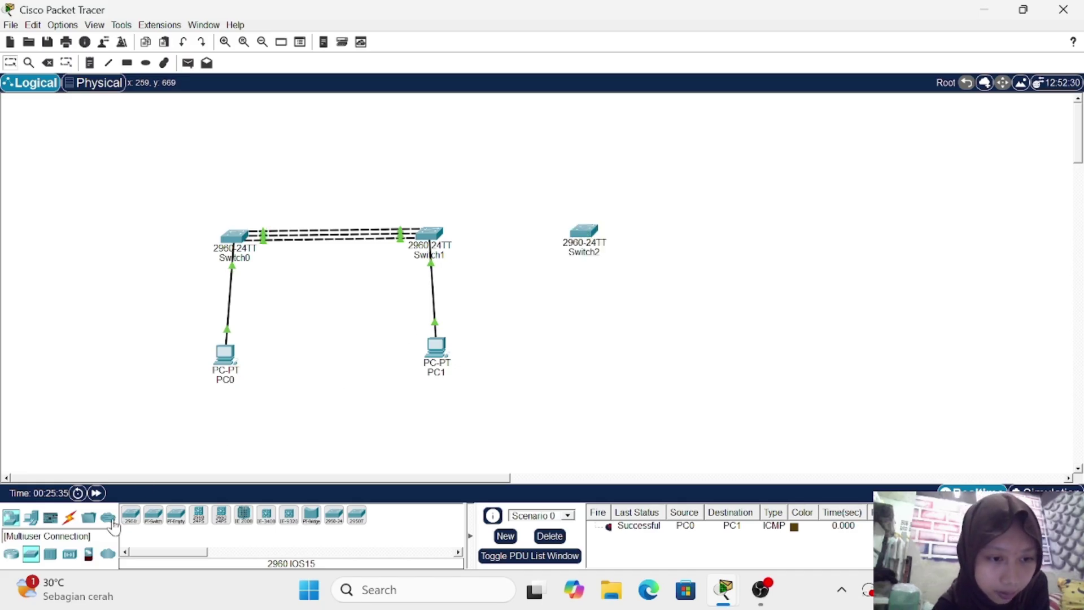
pyautogui.click(27, 520)
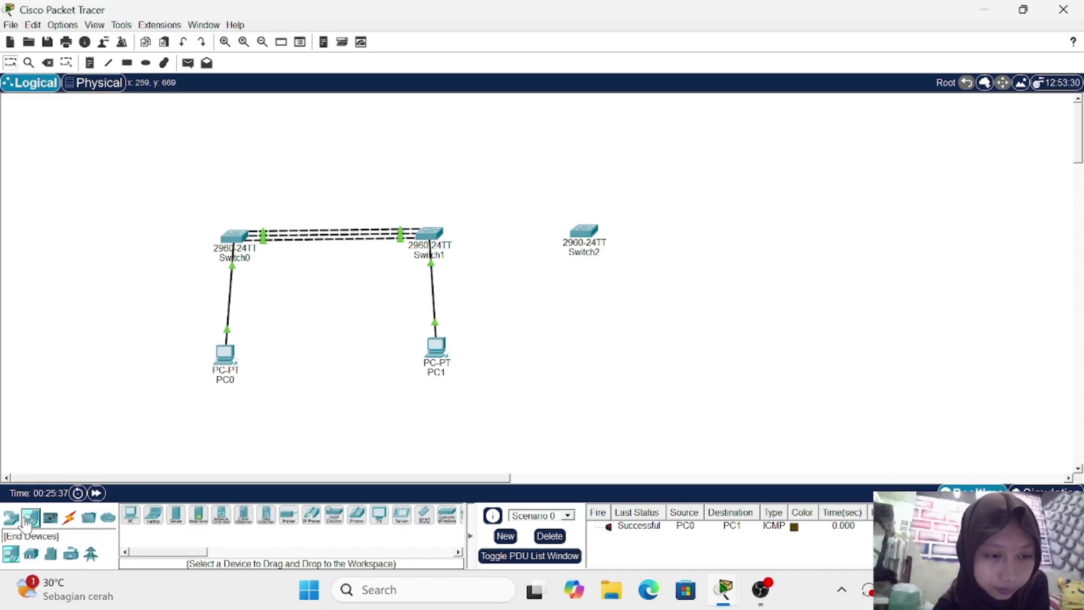
pyautogui.click(130, 515)
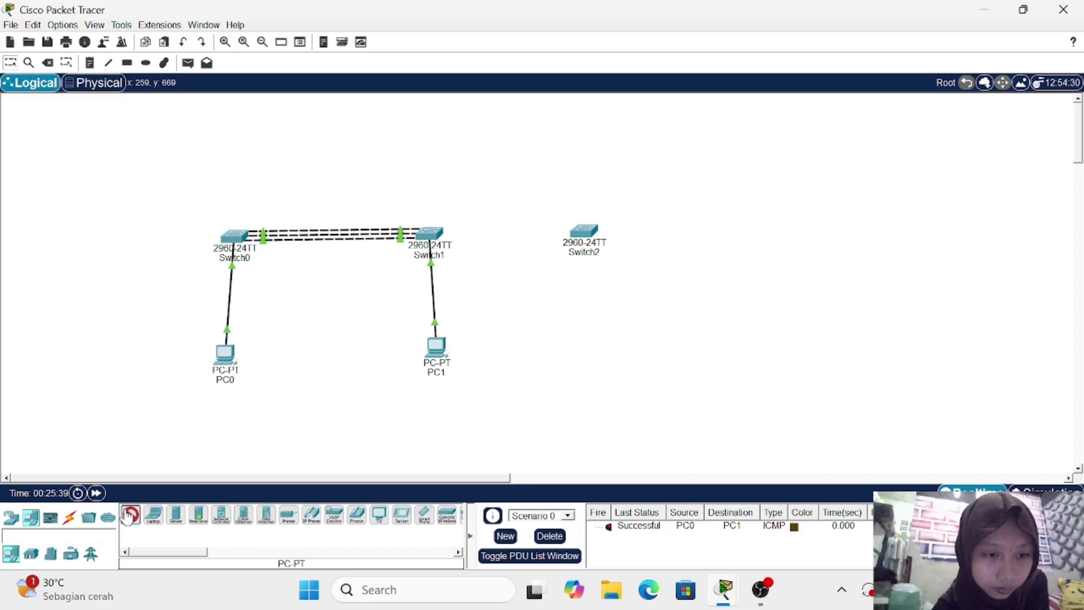
pyautogui.click(583, 349)
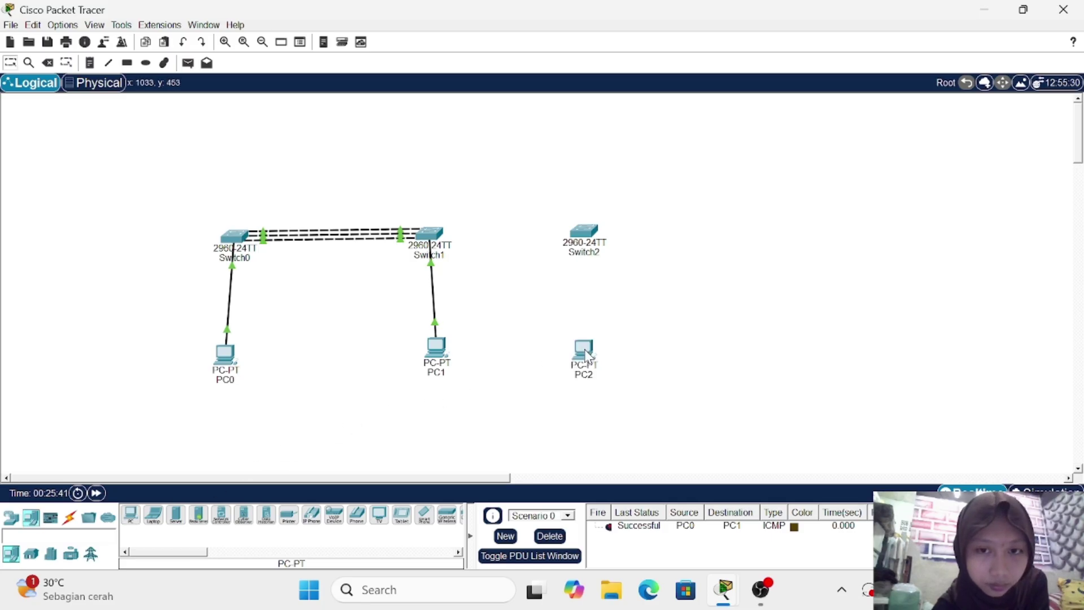
# Step: Connect Switch1 to Switch2 with three automatically chosen cables, and connect Switch2 to PC2 with one
pyautogui.click(66, 523)
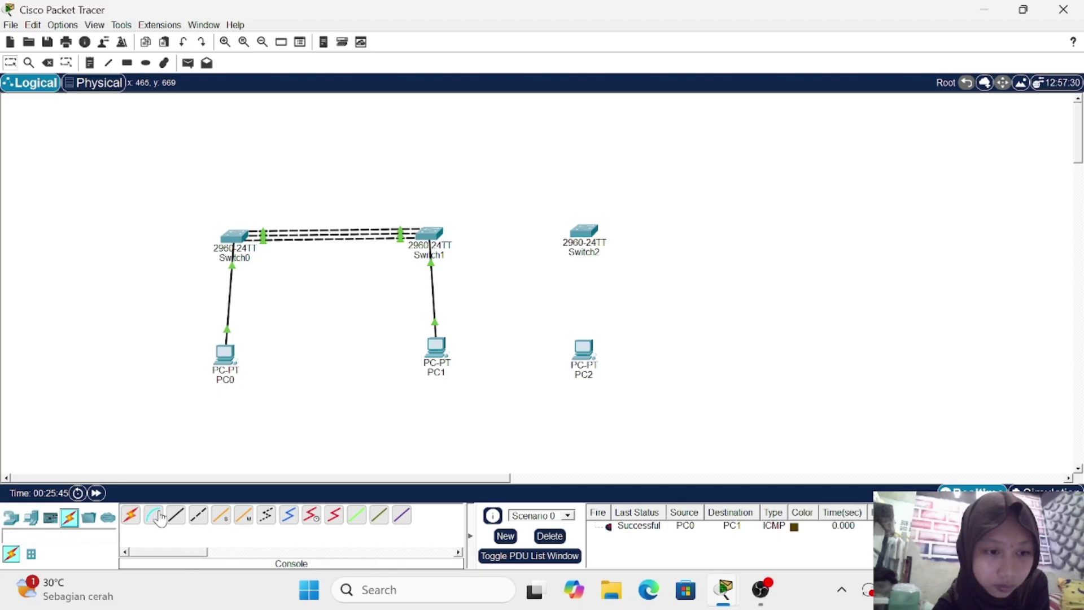
pyautogui.click(131, 517)
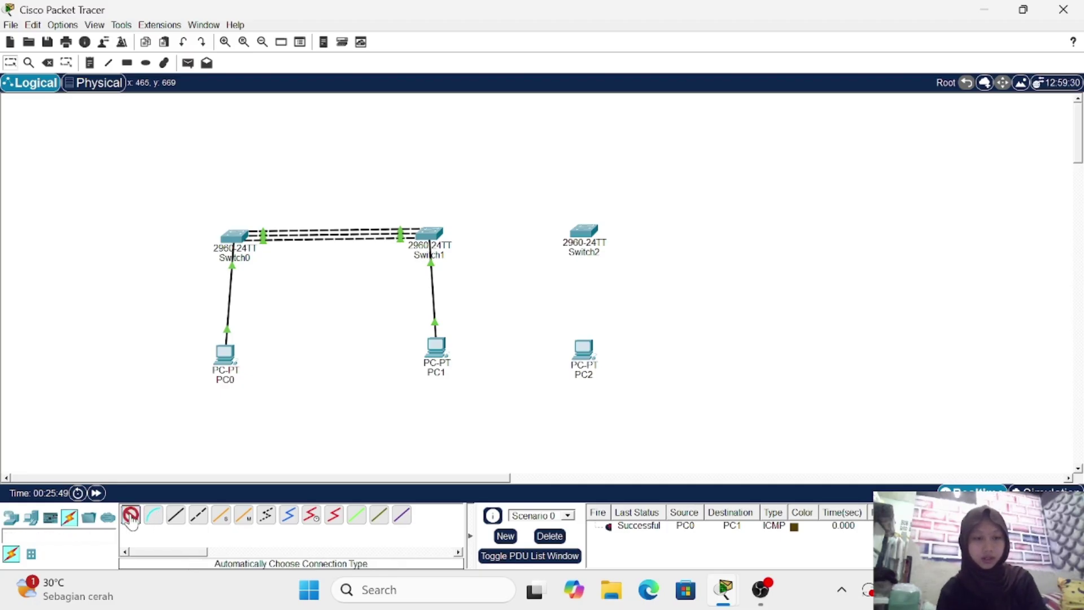
pyautogui.click(427, 232)
pyautogui.click(577, 231)
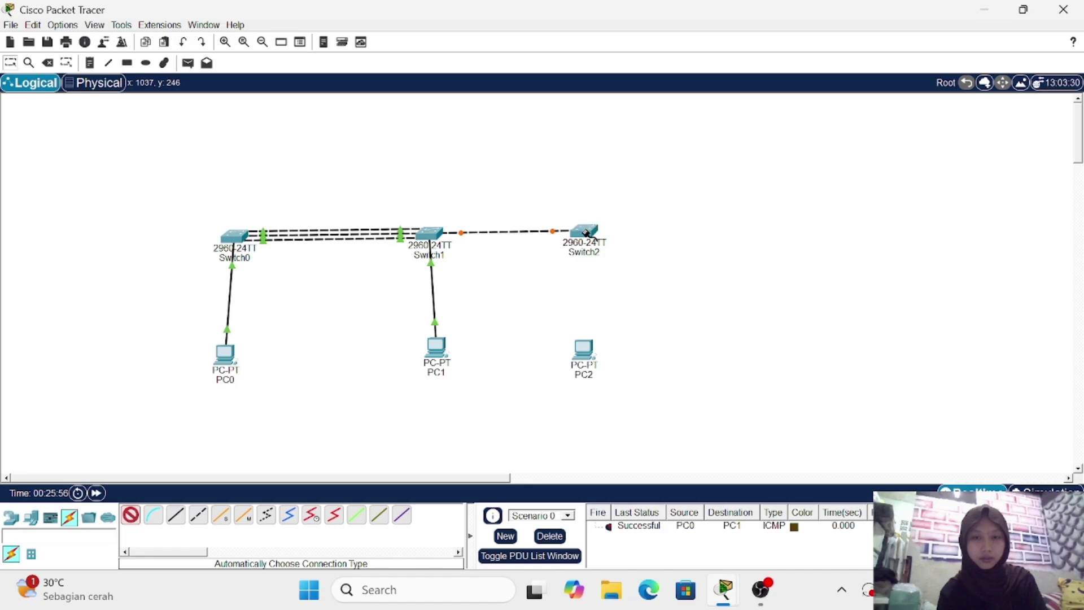
pyautogui.click(429, 231)
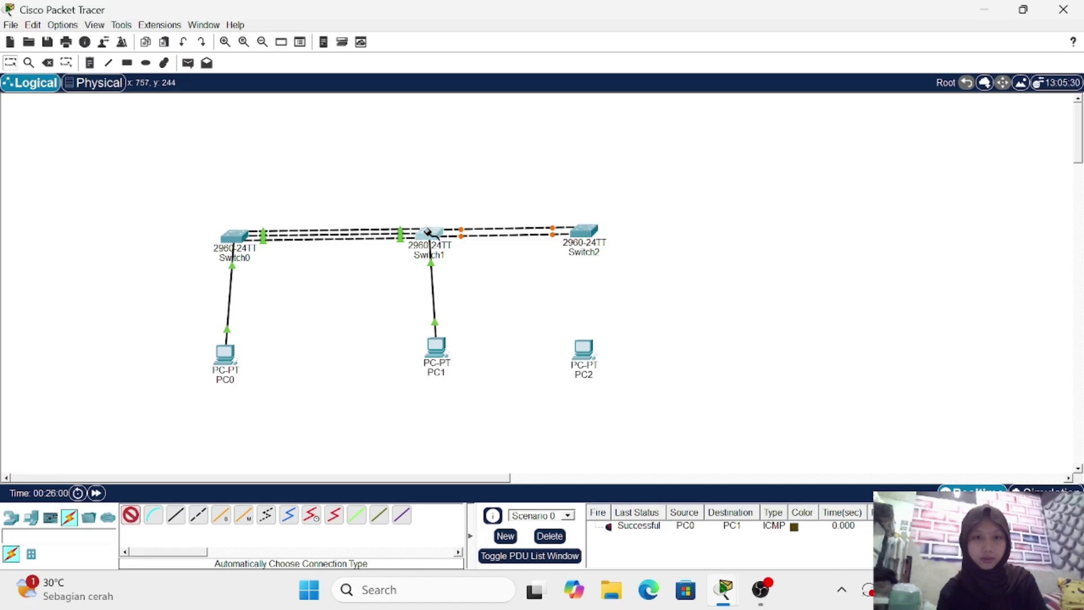
pyautogui.click(592, 231)
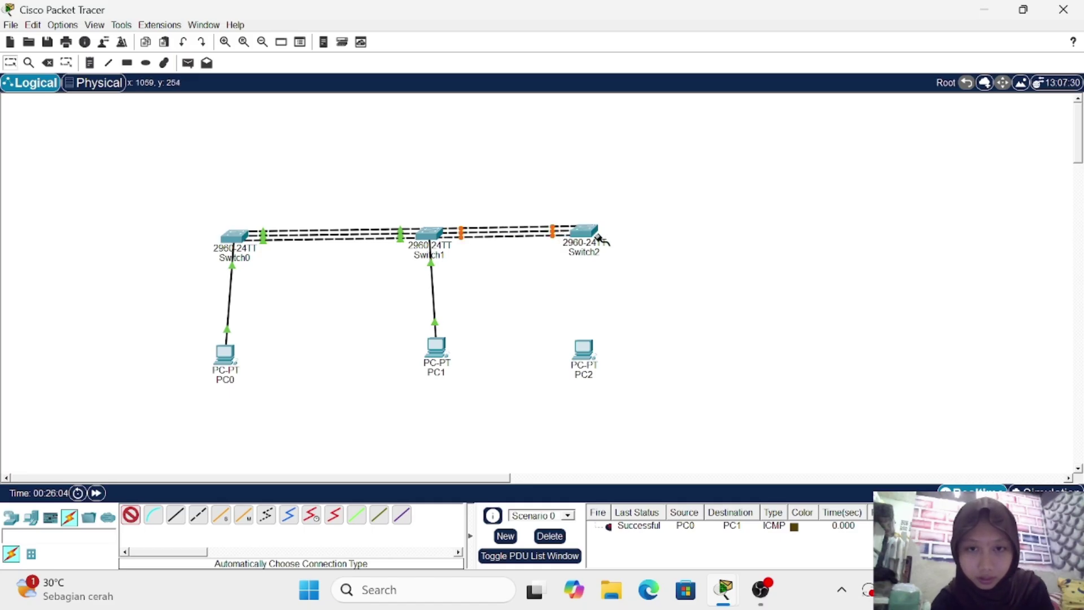
pyautogui.click(587, 231)
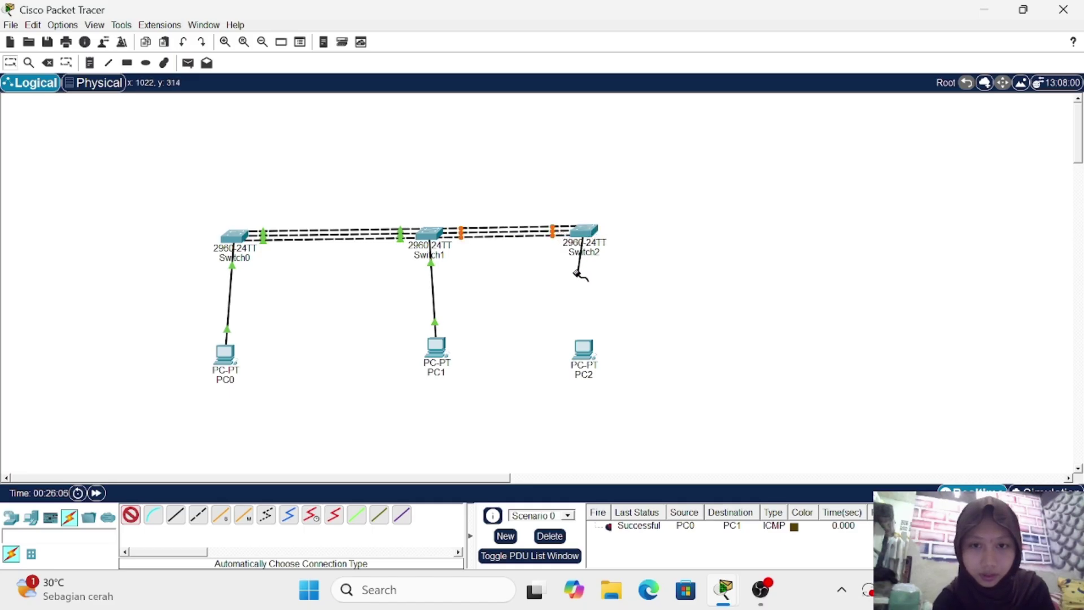
pyautogui.click(583, 347)
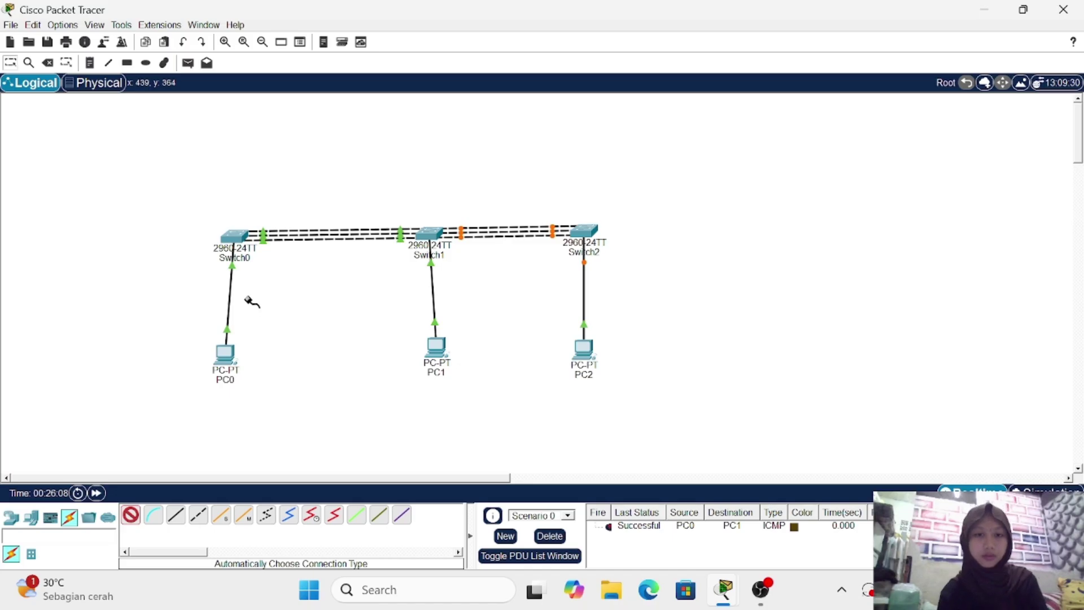
# Step: Leave cabling mode and move PC1 slightly so that it sits directly below Switch1
pyautogui.click(12, 67)
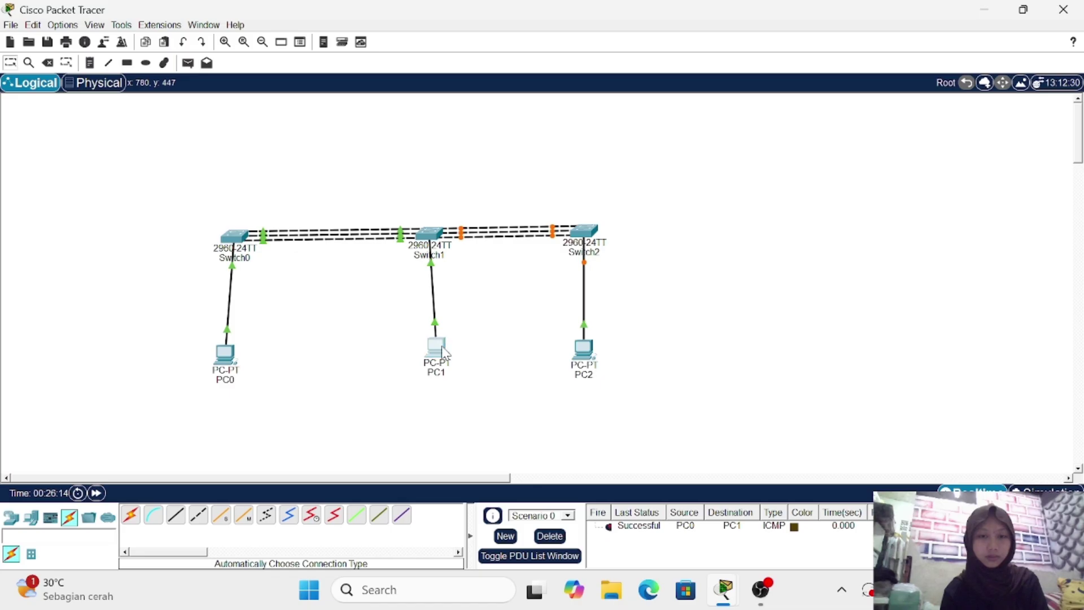
pyautogui.moveTo(444, 351)
pyautogui.mouseDown()
pyautogui.moveTo(381, 349)
pyautogui.moveTo(435, 353)
pyautogui.mouseUp()
pyautogui.click(536, 395)
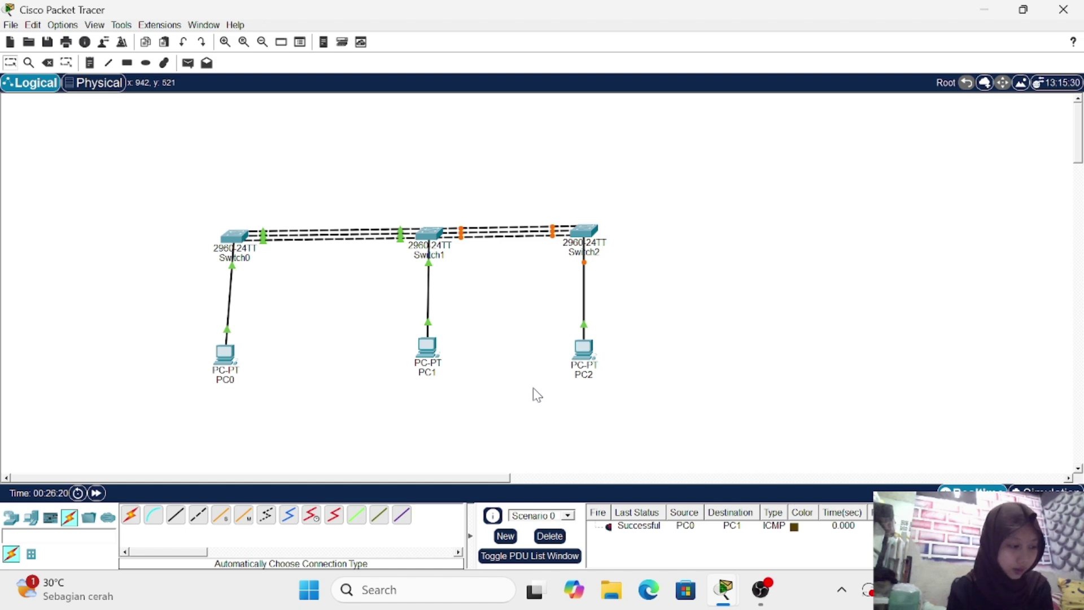
# Step: Open the command line of Switch2 and enter global configuration mode with en and conf t
pyautogui.click(583, 229)
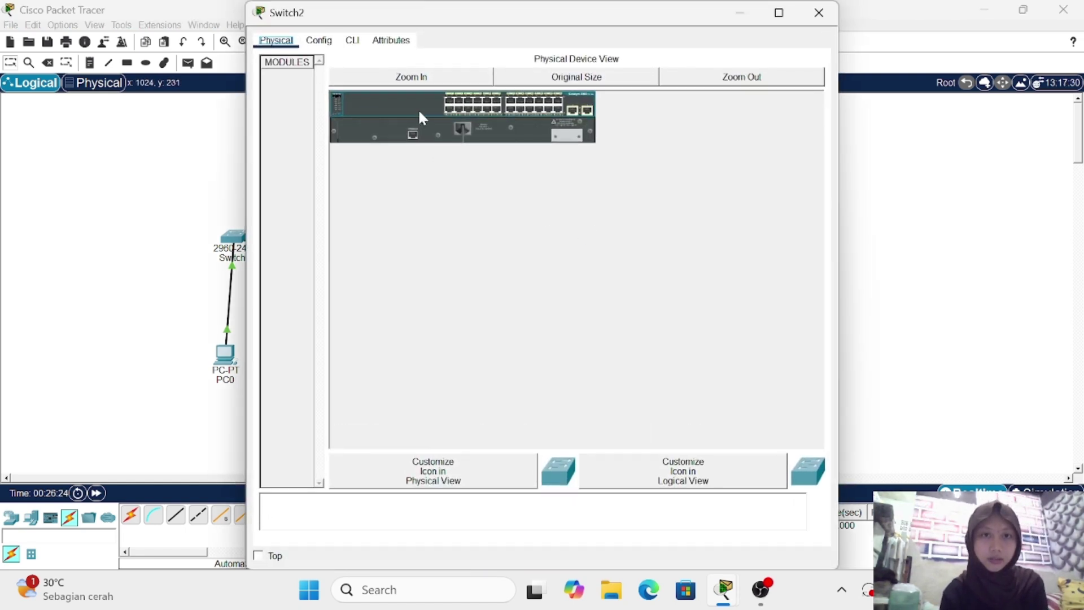
pyautogui.click(351, 41)
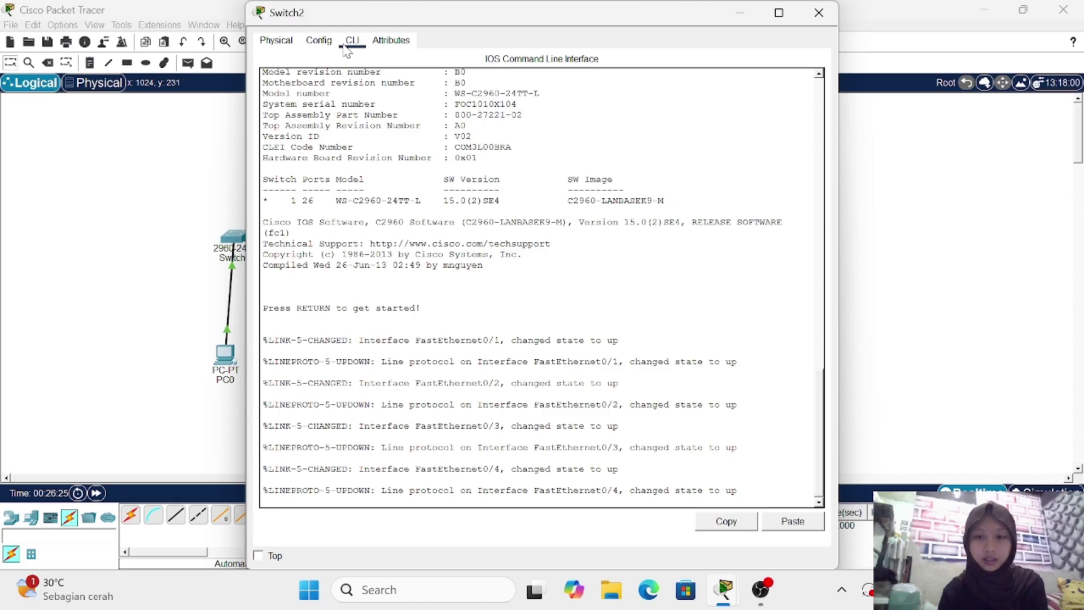
pyautogui.press('Return')
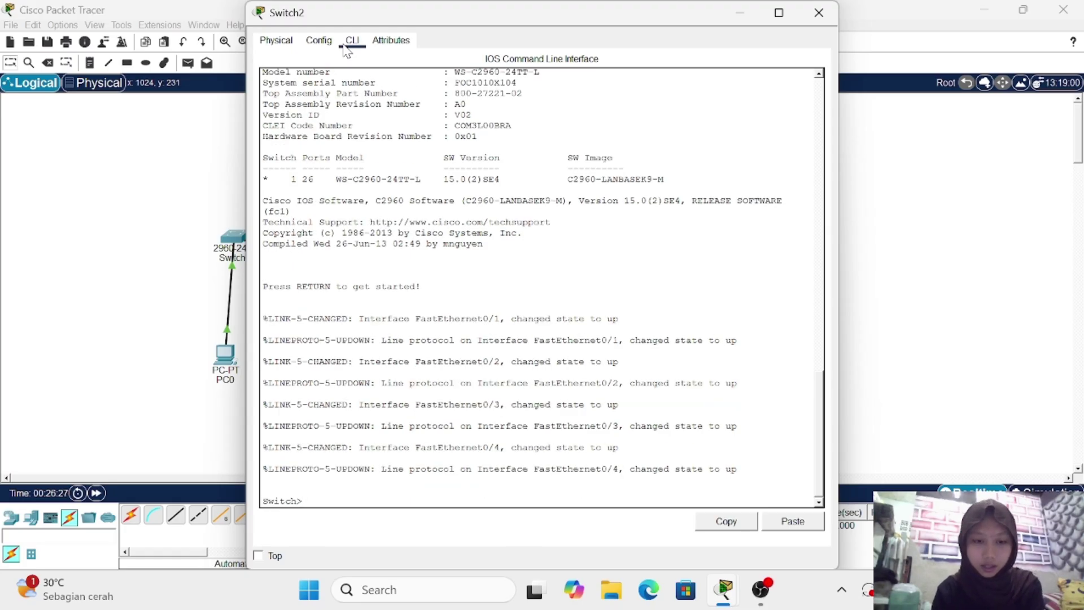
pyautogui.write('en')
pyautogui.press('Return')
pyautogui.write('co')
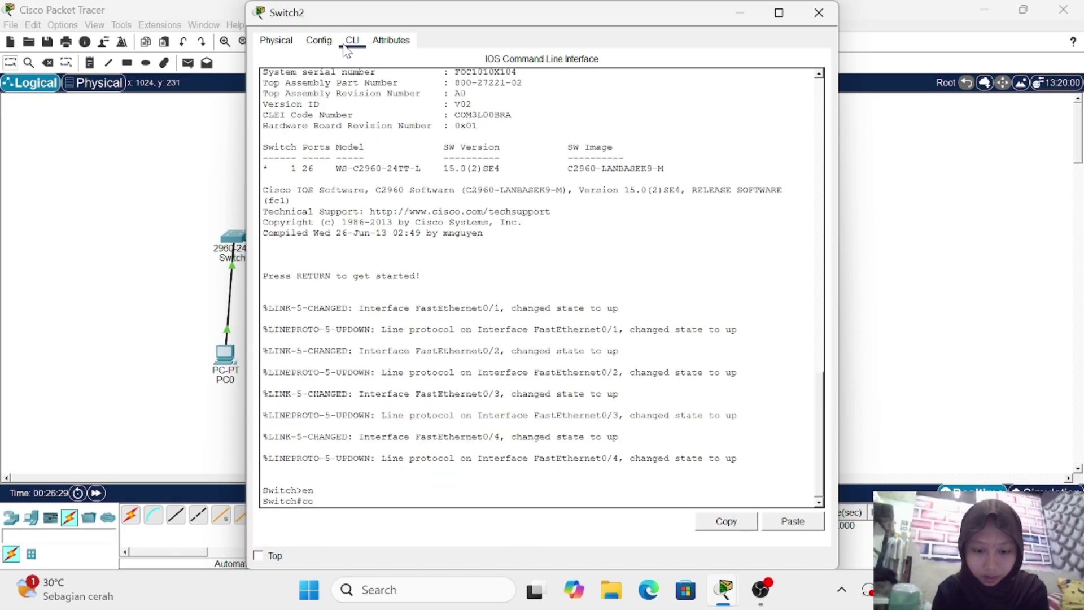
pyautogui.write('nf t')
pyautogui.press('Return')
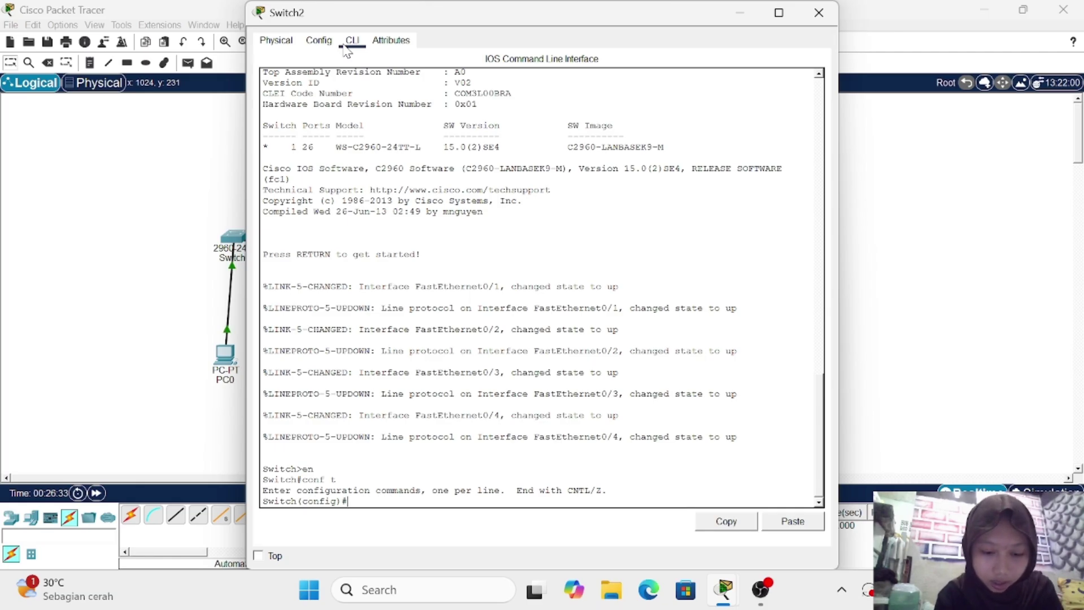
# Step: List the CDP neighbors of Switch2 with do show cdp nei
pyautogui.write('do s')
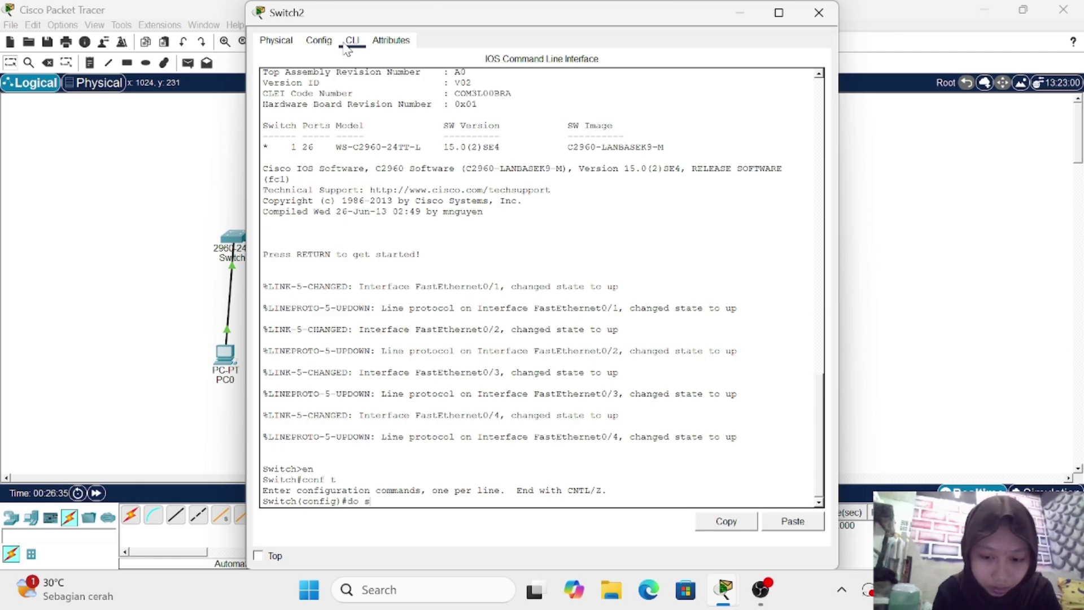
pyautogui.write('how ')
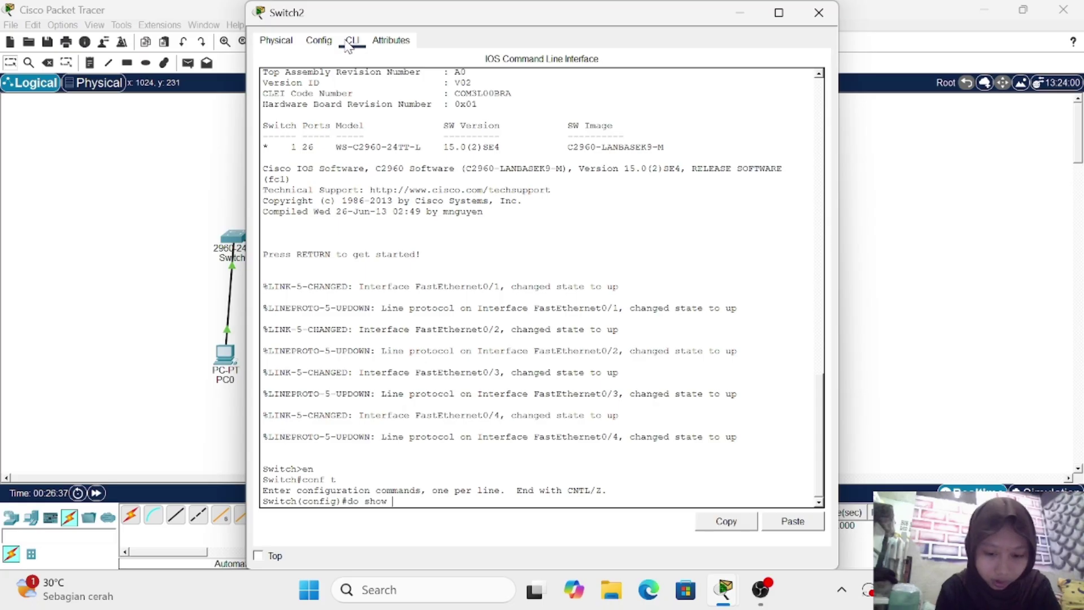
pyautogui.write('nei')
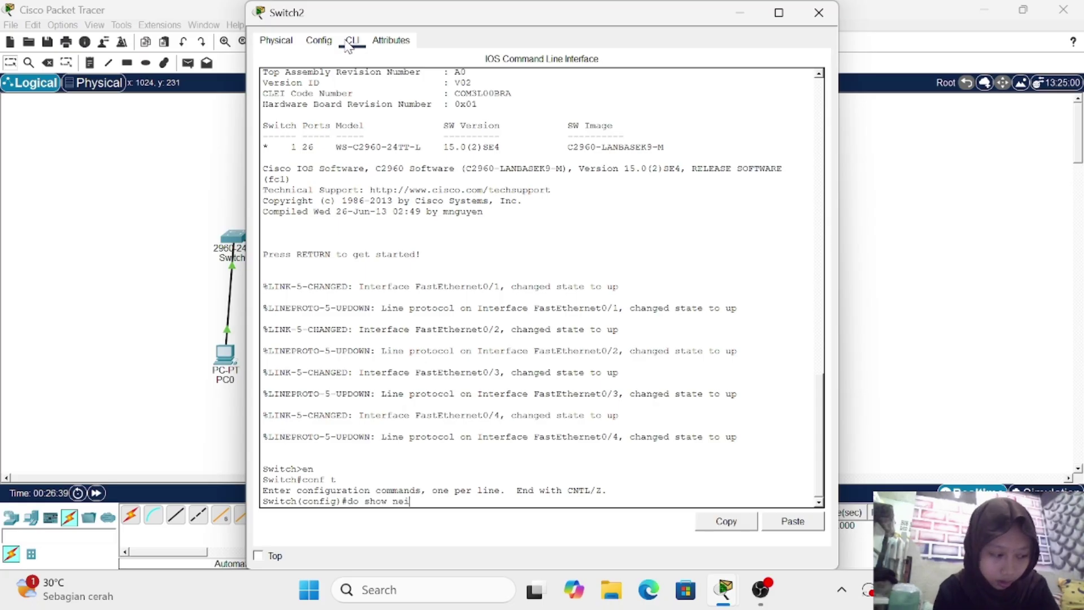
pyautogui.press('BackSpace')
pyautogui.press('BackSpace')
pyautogui.press('BackSpace')
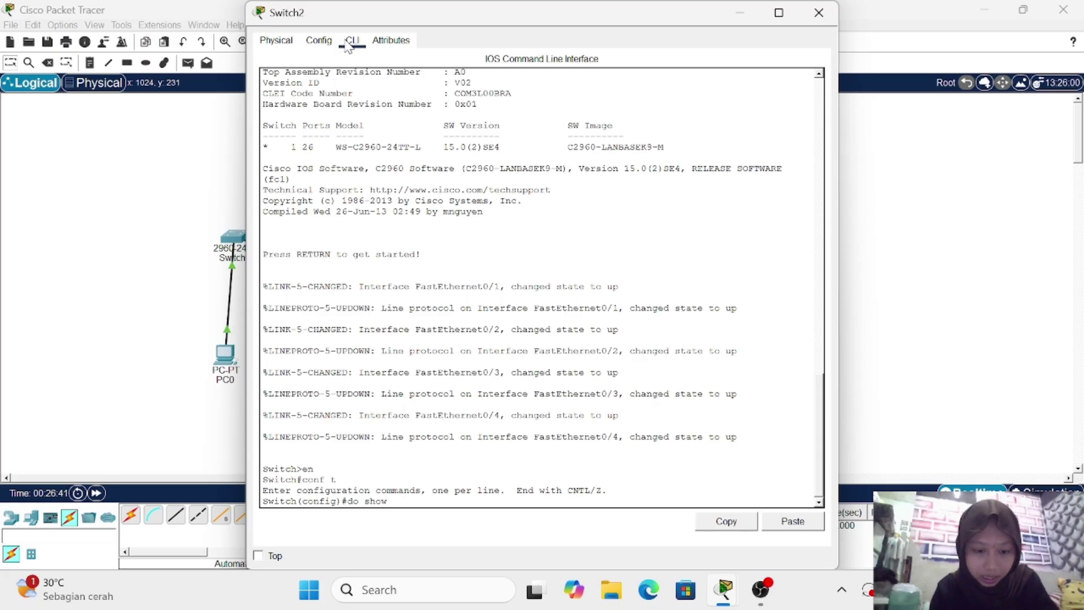
pyautogui.write('cdp')
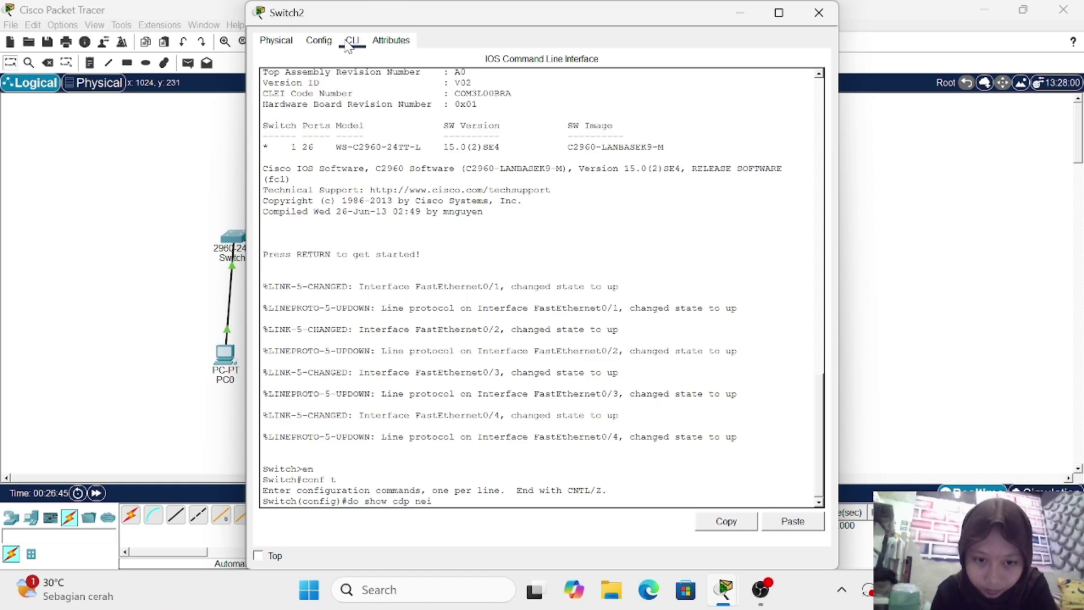
pyautogui.write(' nei')
pyautogui.press('Return')
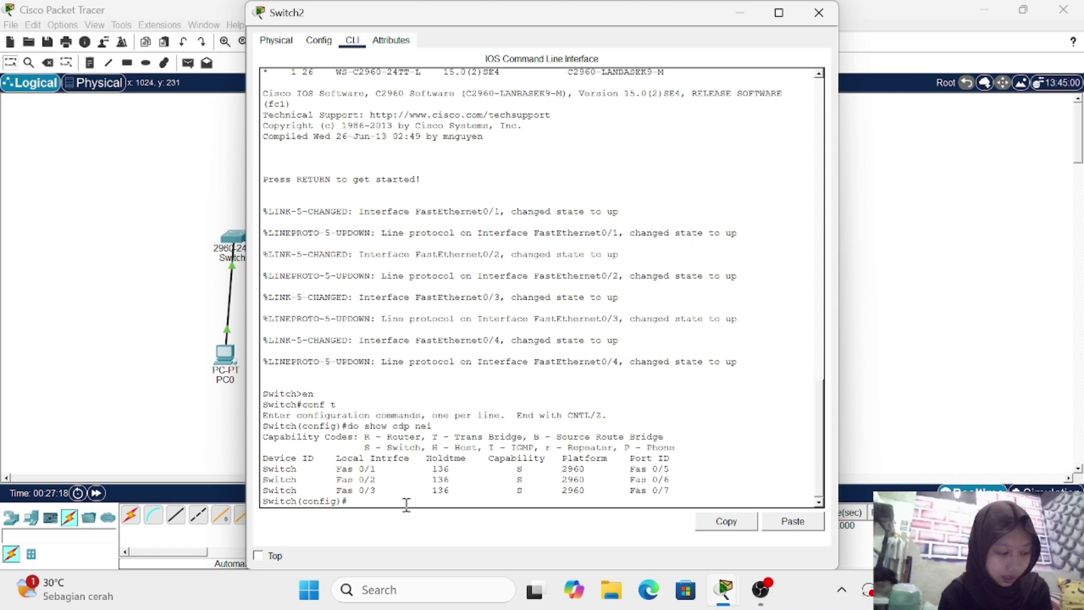
# Step: Select the interface range fa0/5-7 on Switch2 with int ra and set it to trunk with switchport mode trunk
pyautogui.write('int')
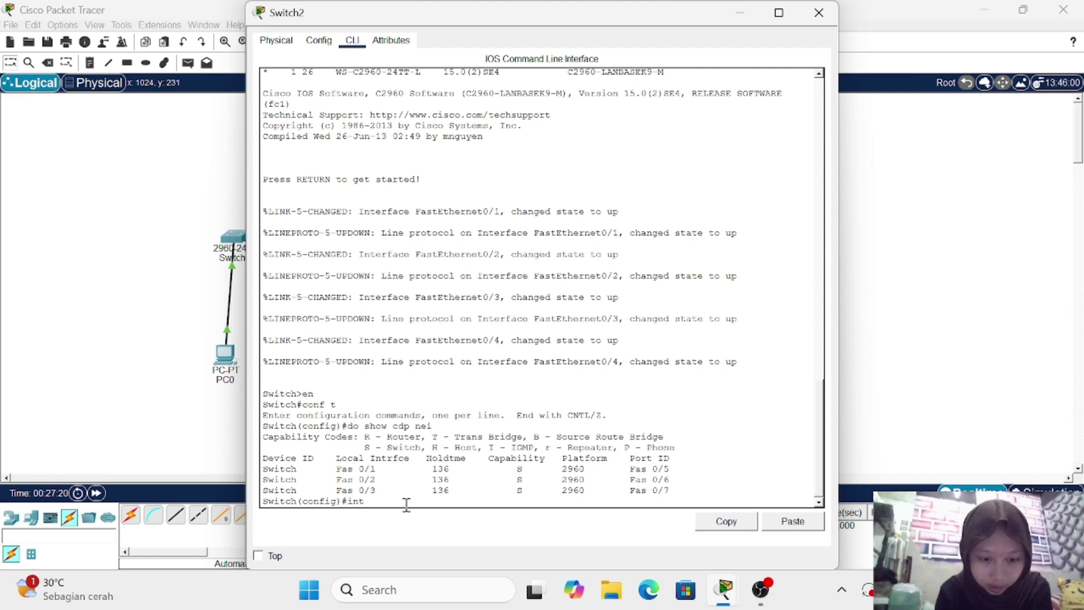
pyautogui.write(' ra fa0')
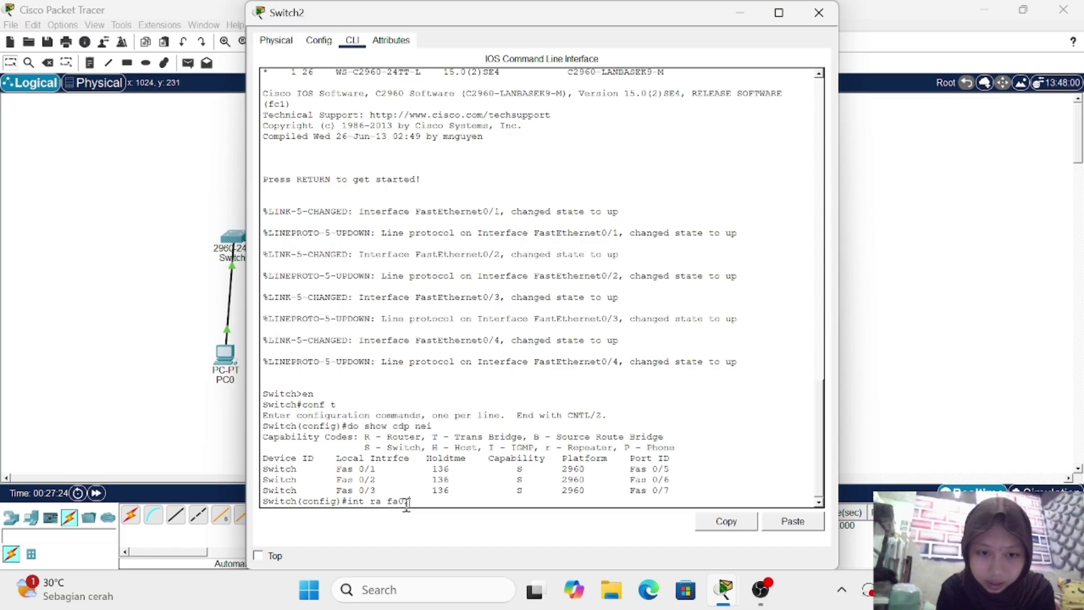
pyautogui.write('/')
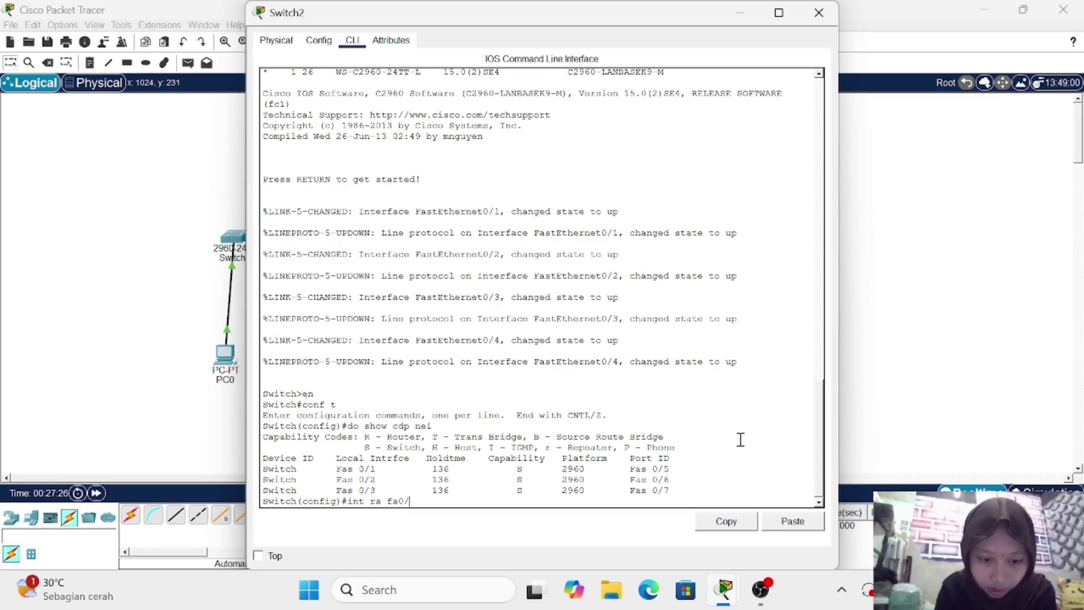
pyautogui.write('5')
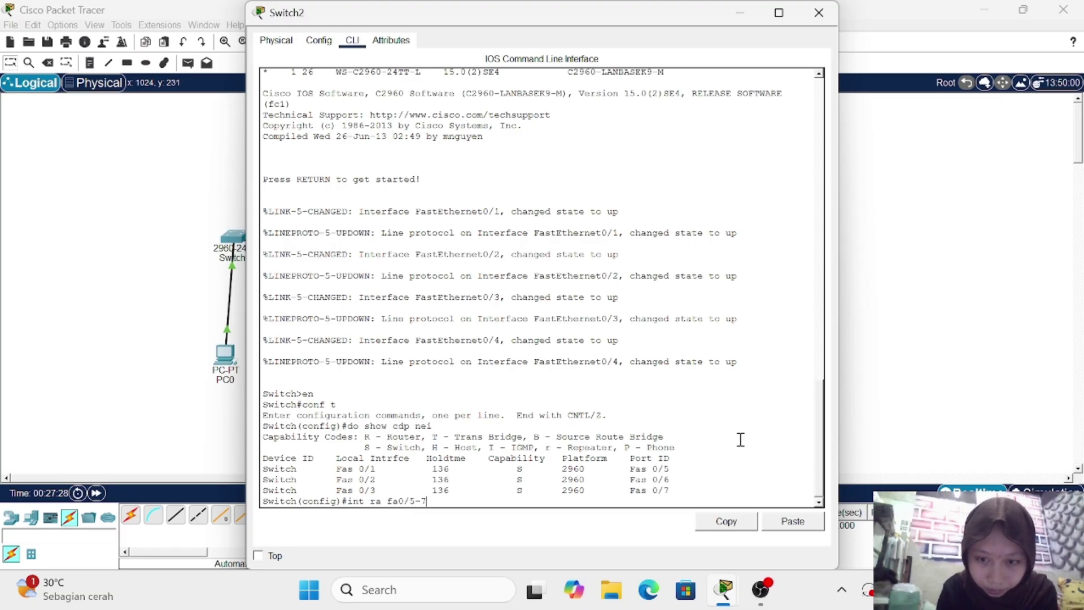
pyautogui.write('-7')
pyautogui.press('Return')
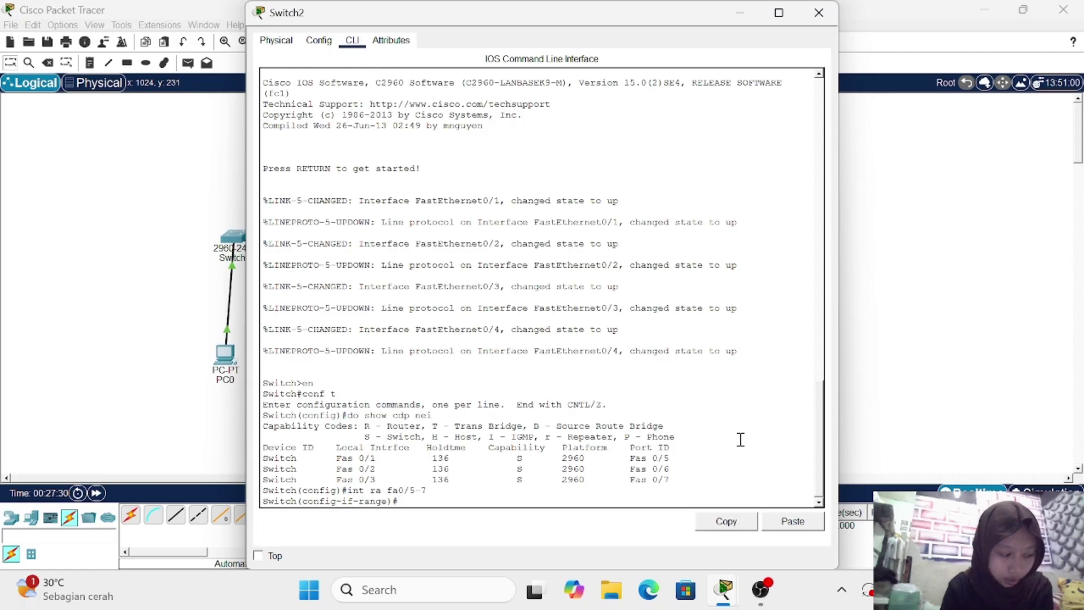
pyautogui.write('swi')
pyautogui.press('Tab')
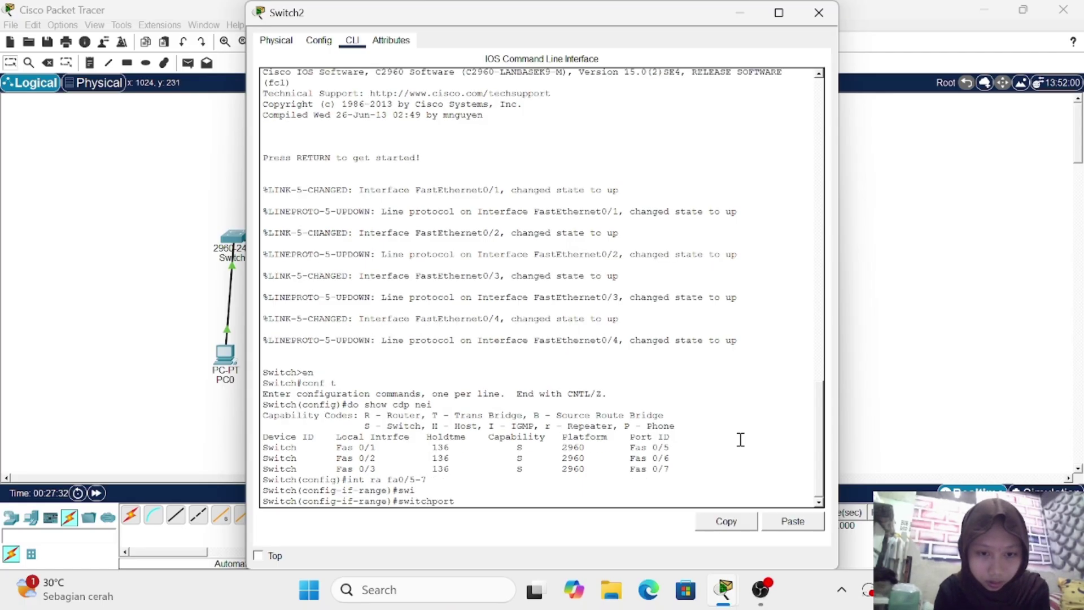
pyautogui.write('mode')
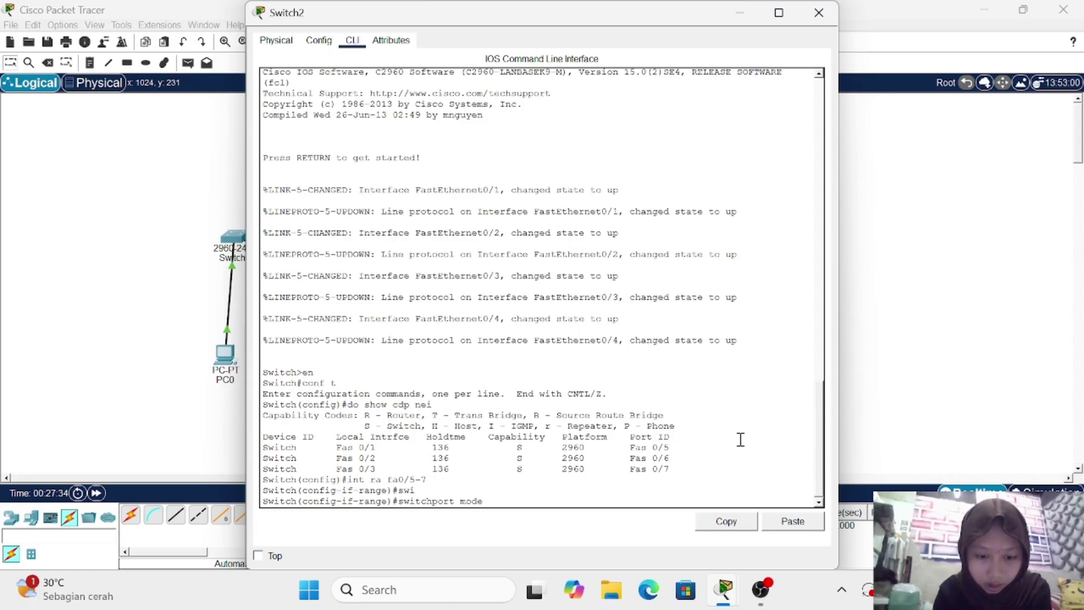
pyautogui.write(' trunk')
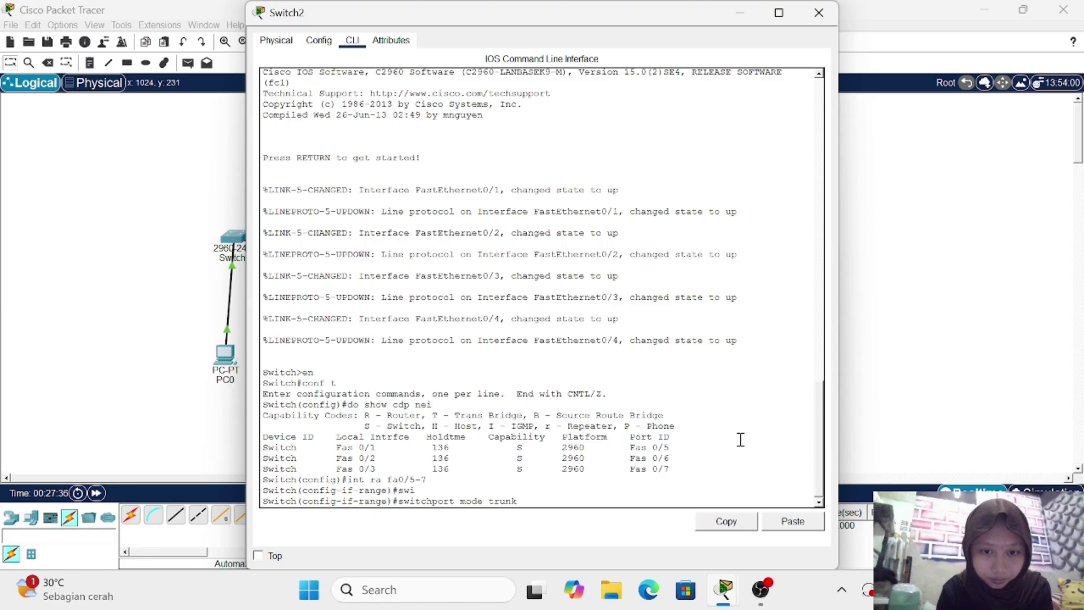
pyautogui.press('Return')
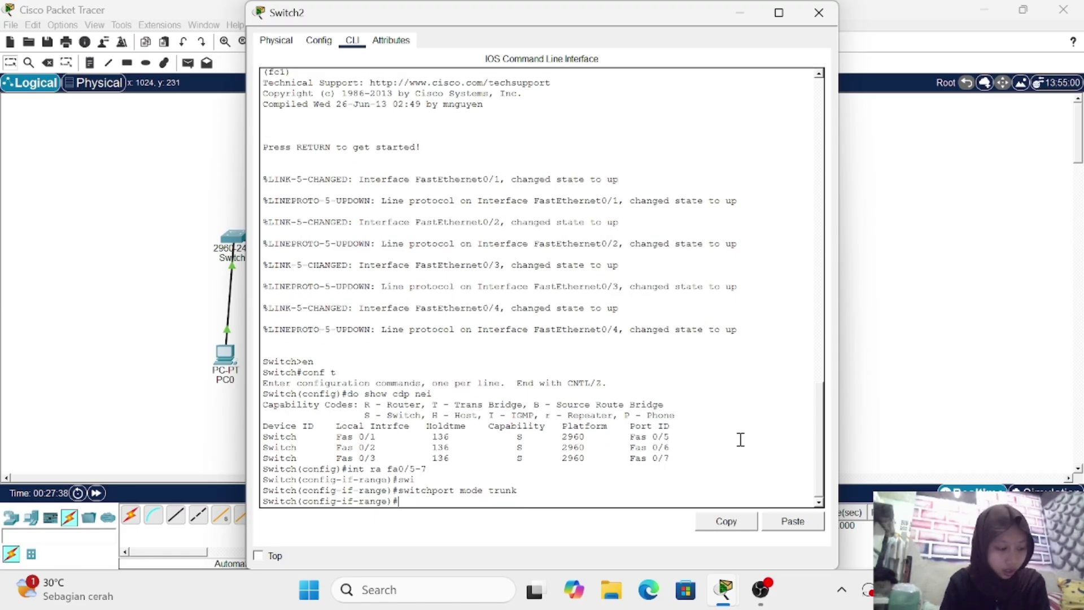
# Step: Assign the fa0/5-7 range on Switch2 to an LACP EtherChannel with channel-group 2 mode active
pyautogui.write('c')
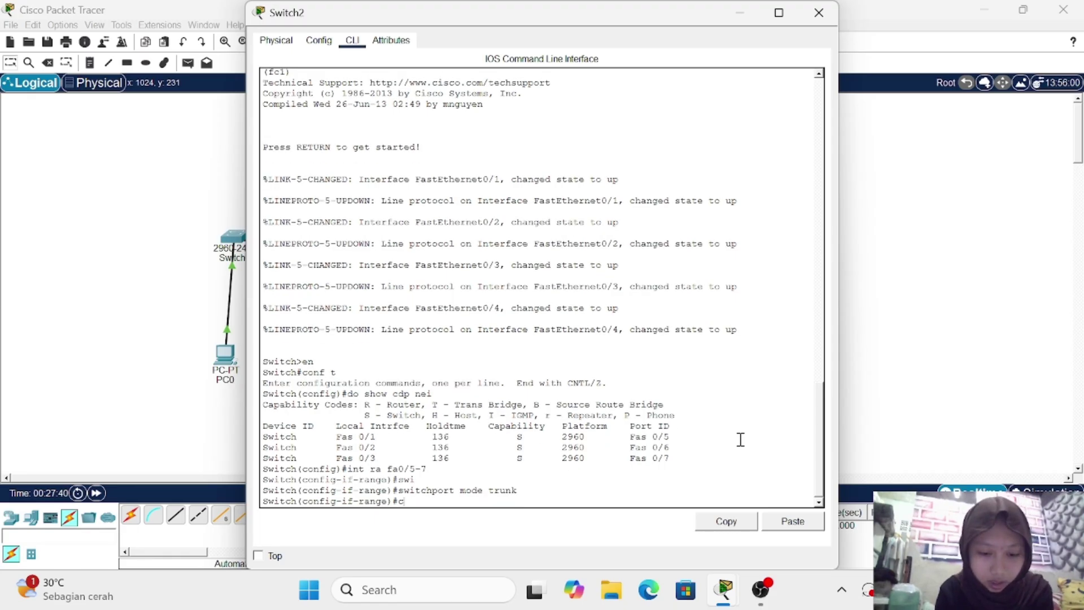
pyautogui.write('hanne')
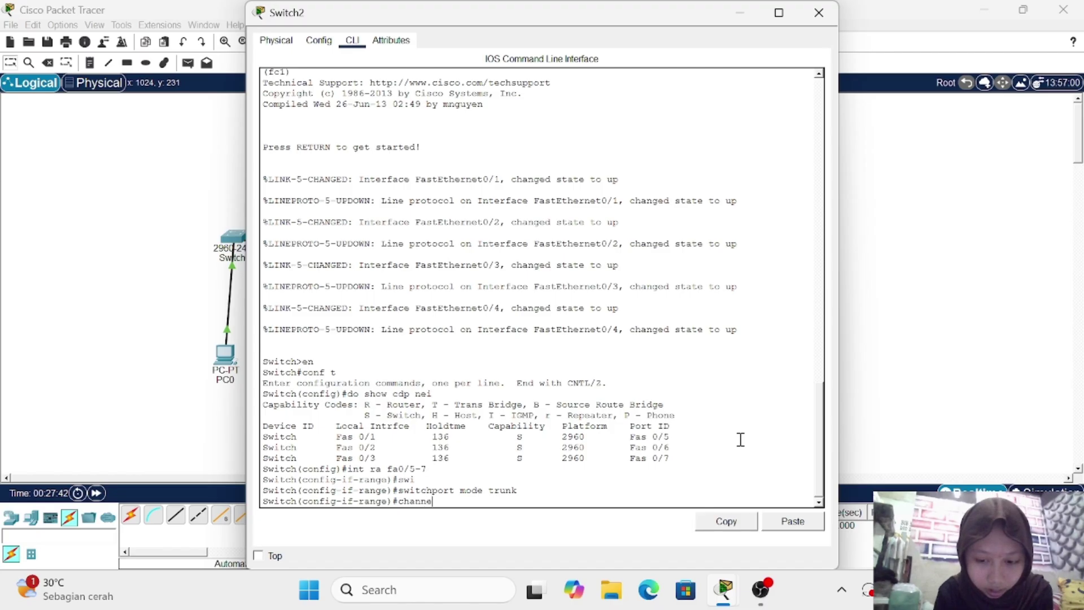
pyautogui.write('l-')
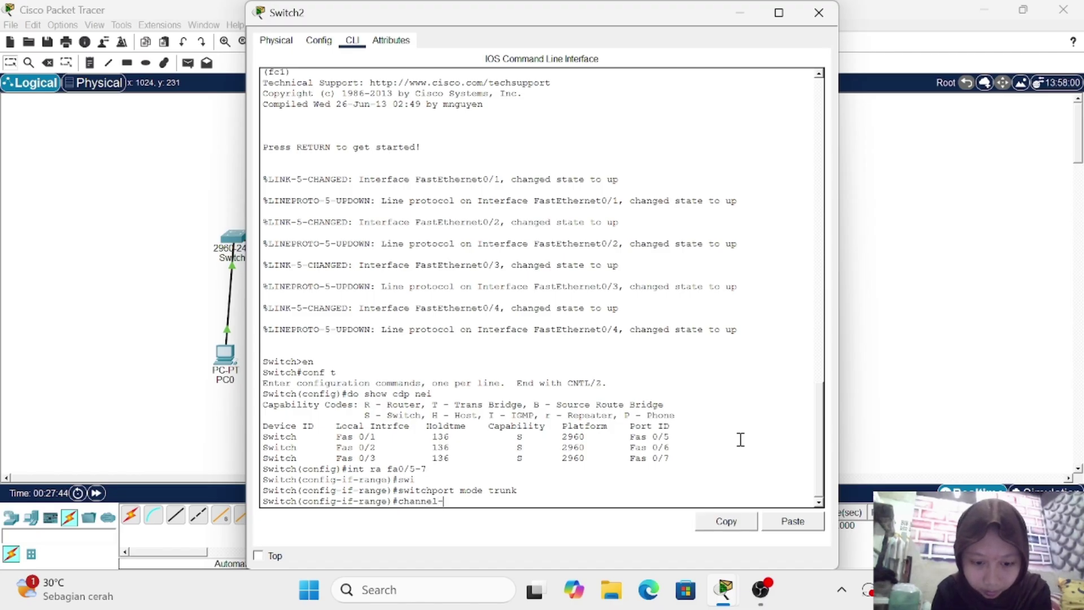
pyautogui.write('grou')
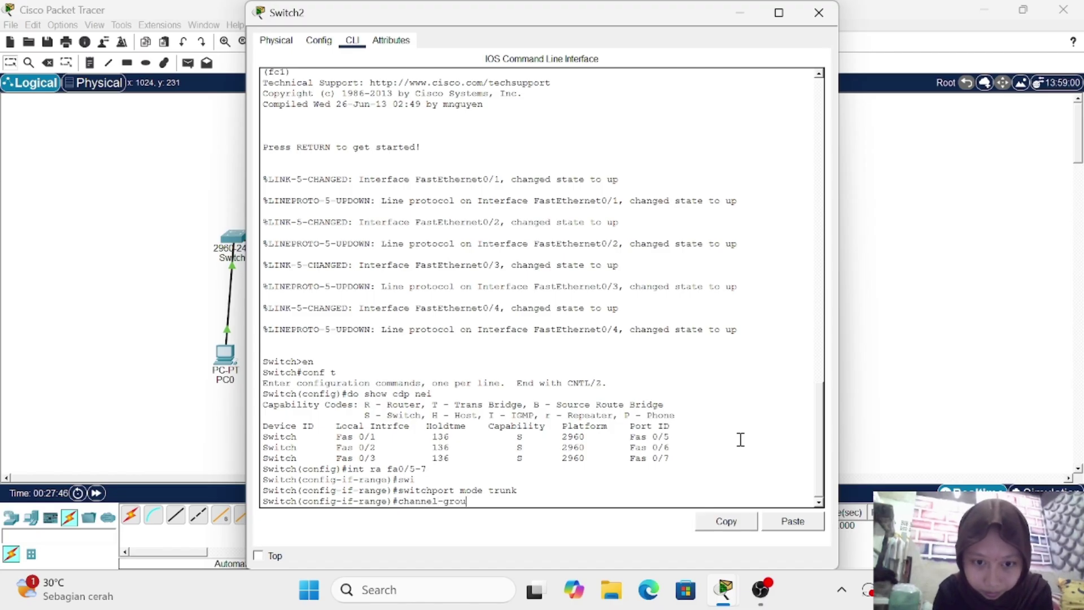
pyautogui.write('p')
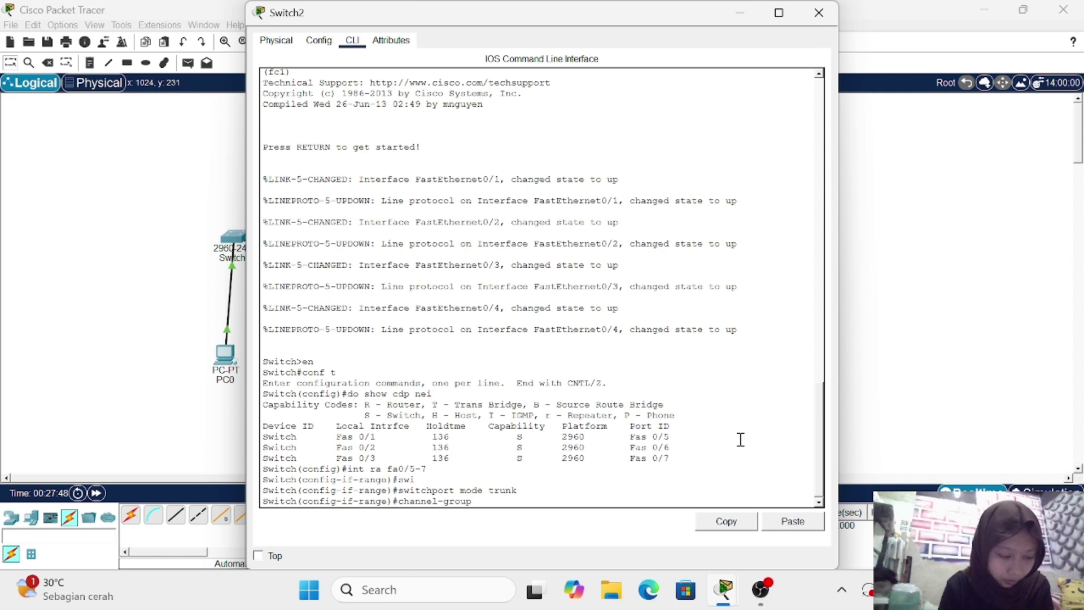
pyautogui.write(' 2')
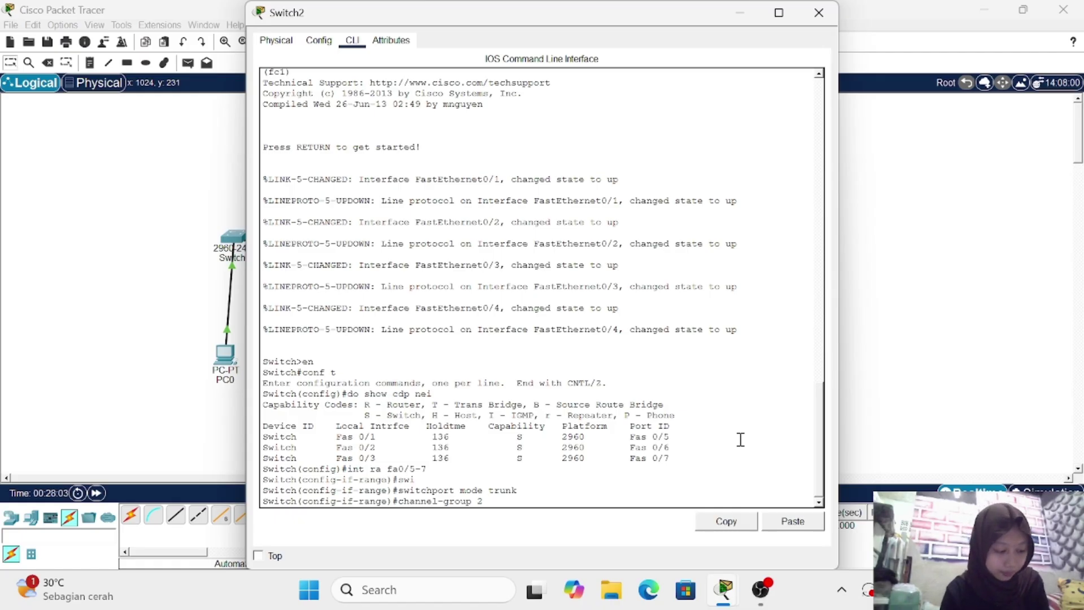
pyautogui.write('mode')
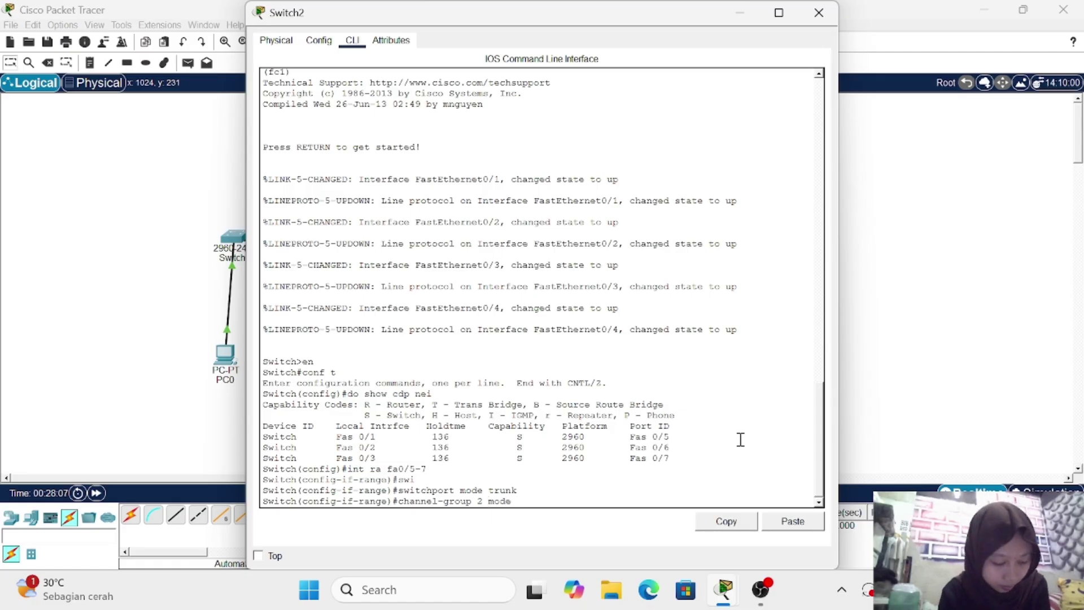
pyautogui.write(' acti')
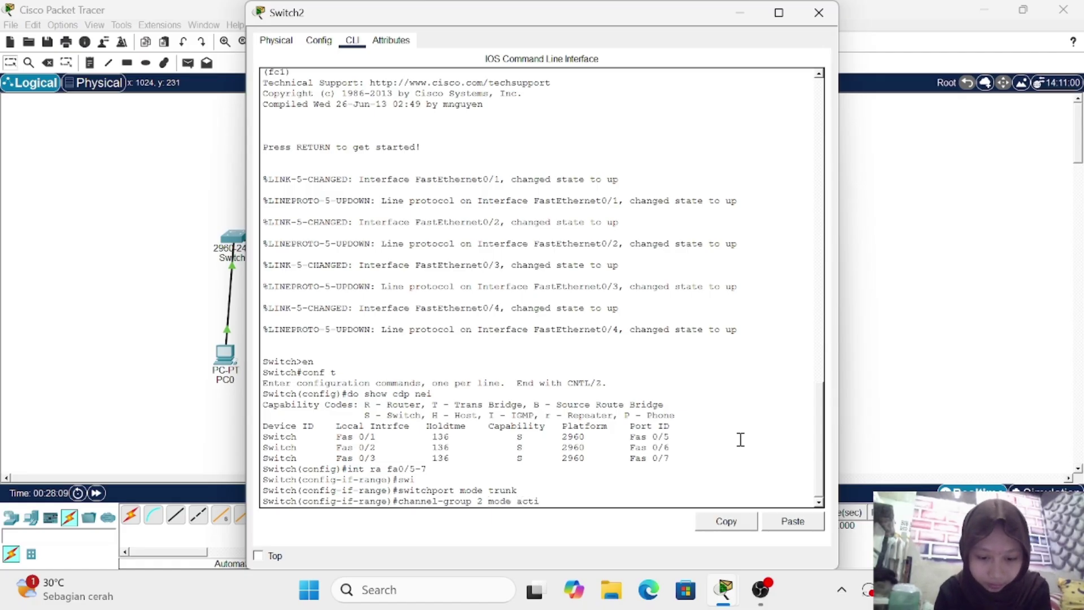
pyautogui.write('ve')
pyautogui.press('Return')
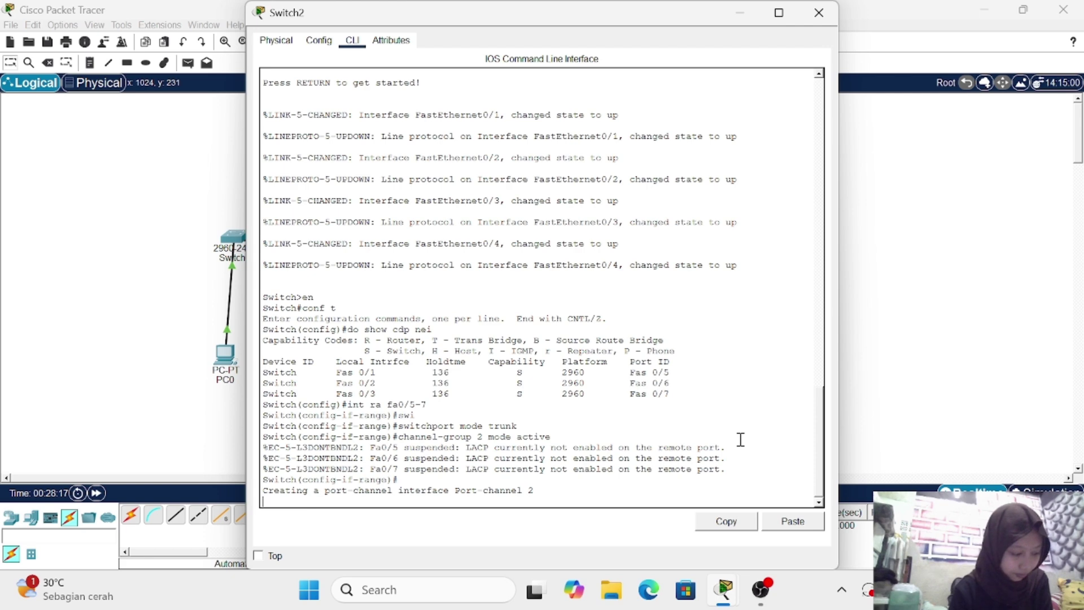
pyautogui.press('Return')
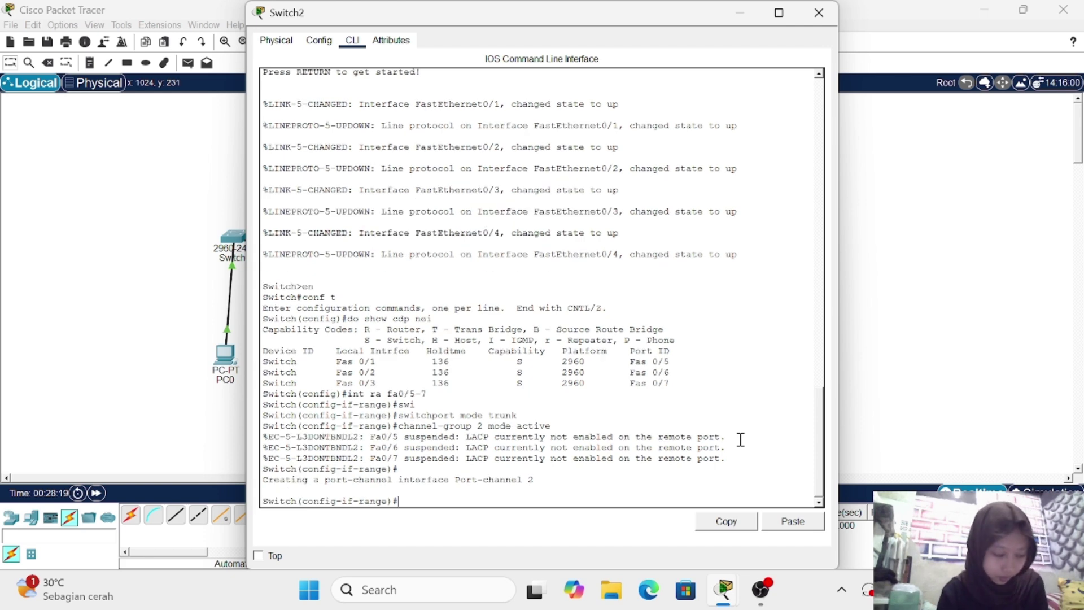
# Step: Recheck which local ports of Switch2 connect to its neighbor with do show cdp nei
pyautogui.write('do')
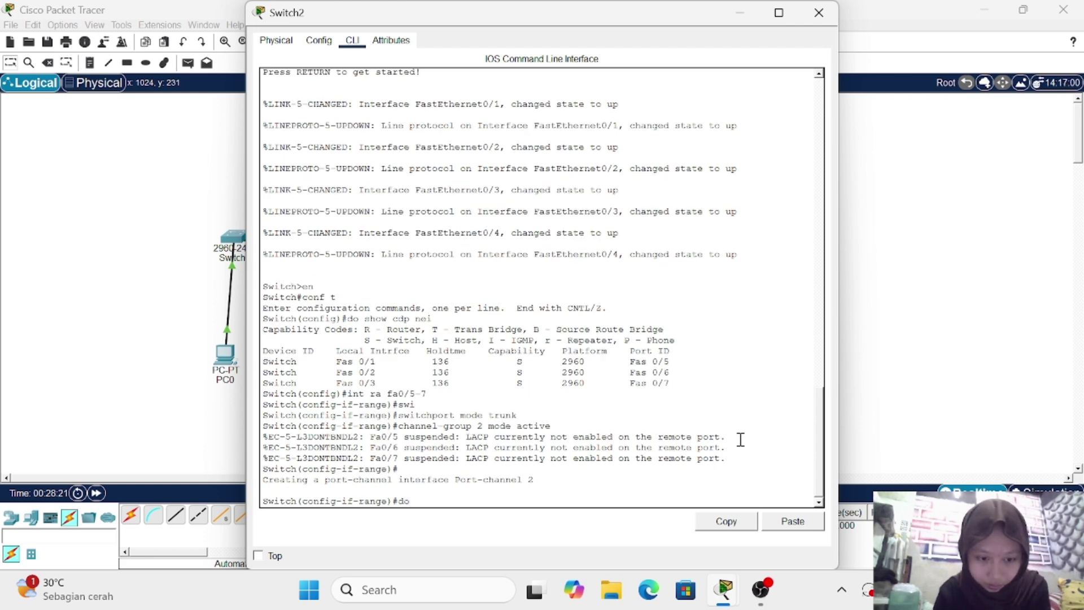
pyautogui.write(' show ')
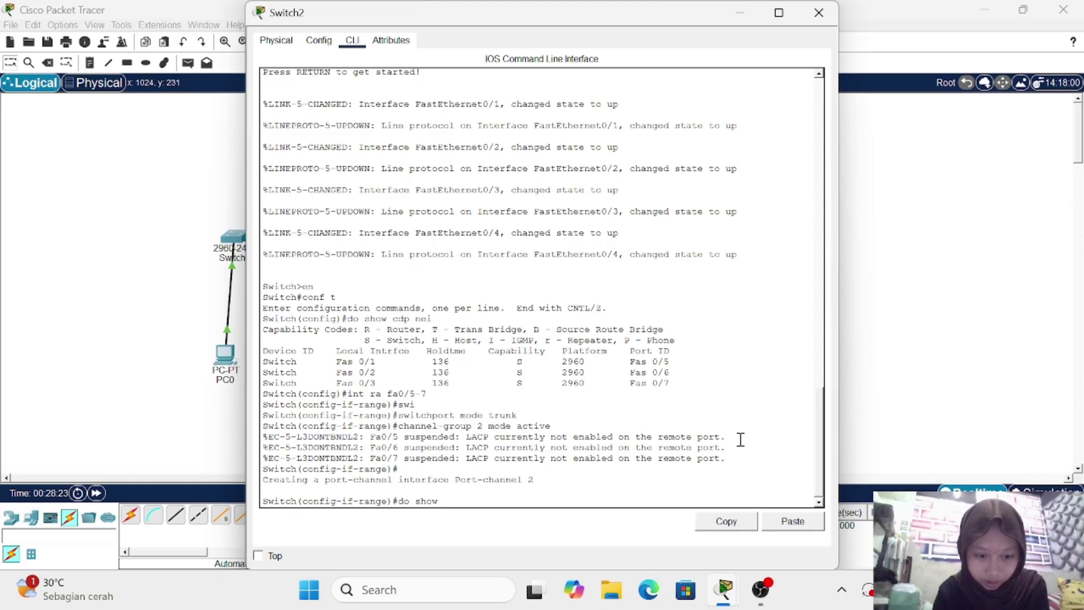
pyautogui.write('cdp')
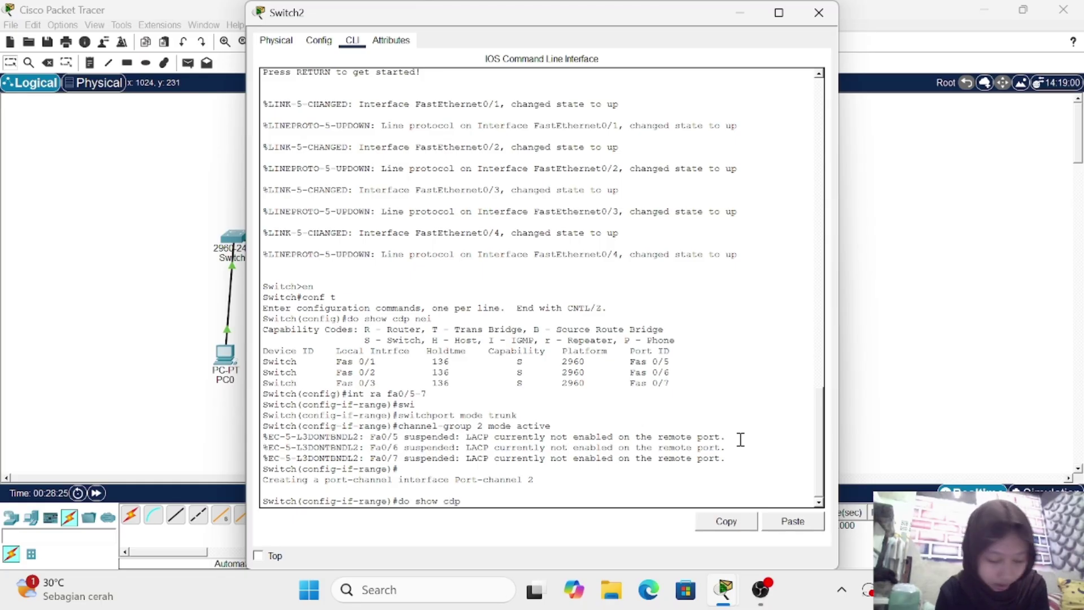
pyautogui.write(' nei')
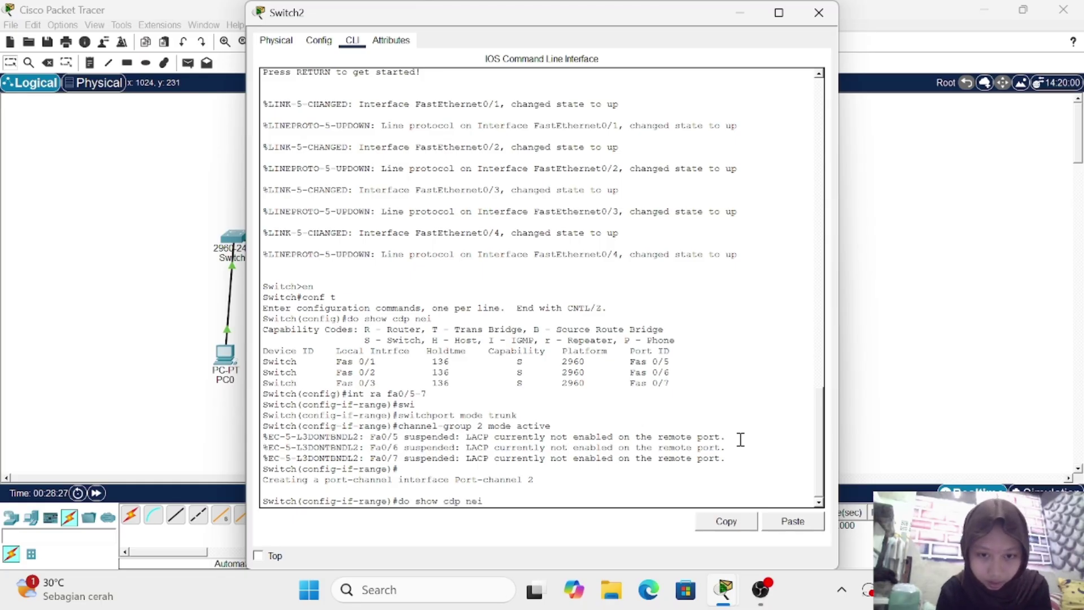
pyautogui.press('Return')
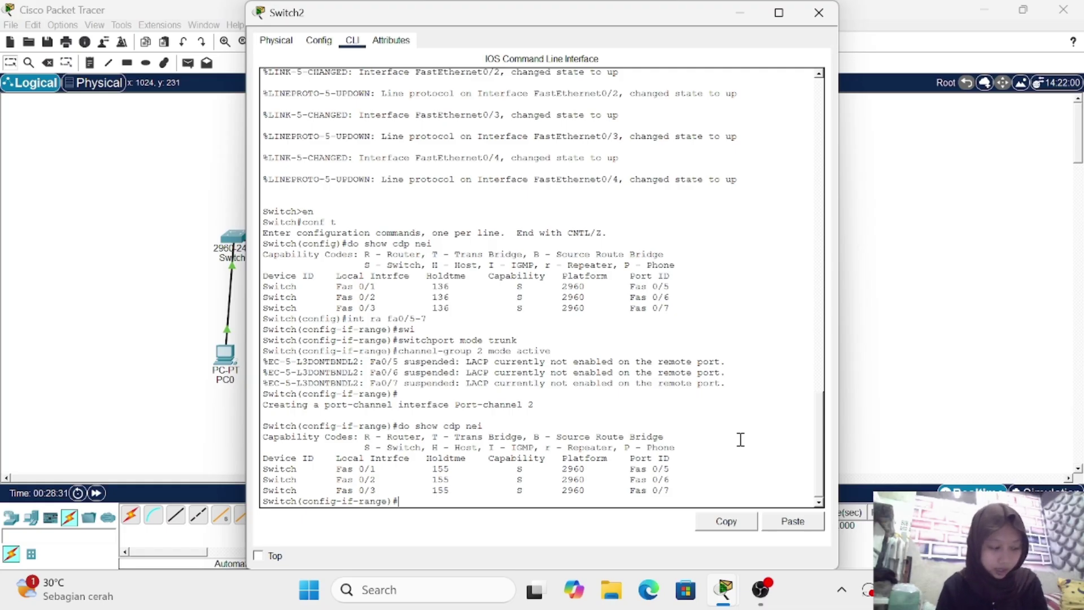
# Step: Select the interface range fa0/1-3 on Switch2 with int ra and set it to trunk with switchport mode trunk
pyautogui.write('int ')
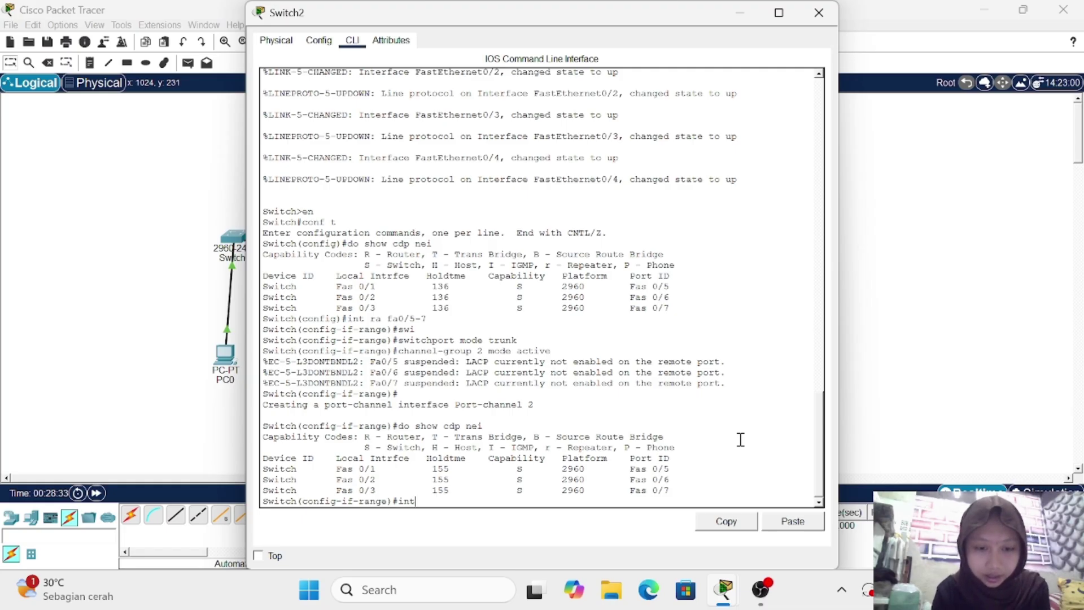
pyautogui.write('ra')
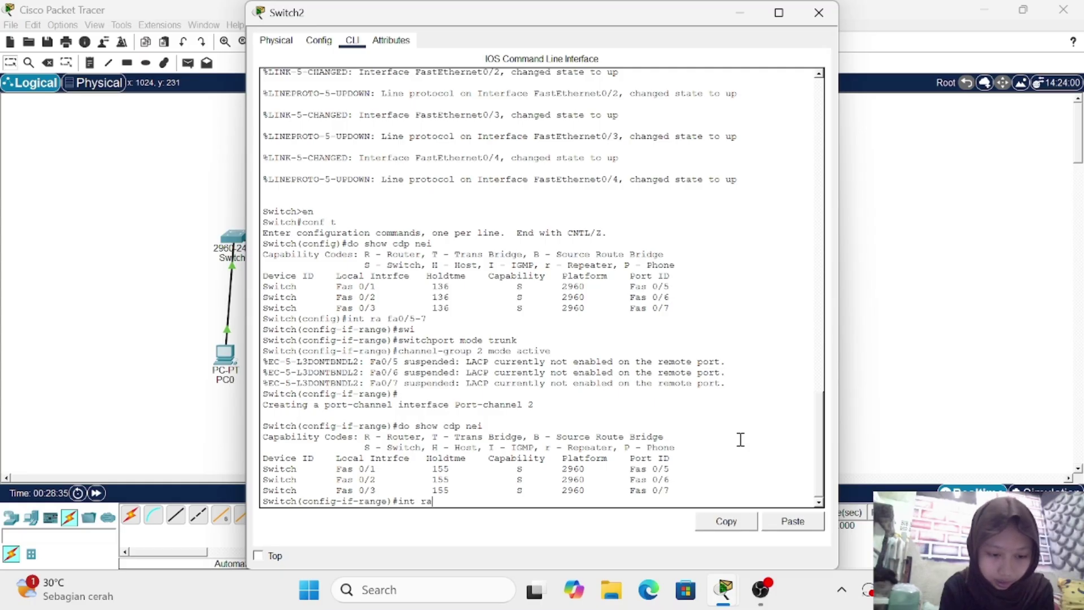
pyautogui.write(' fa0')
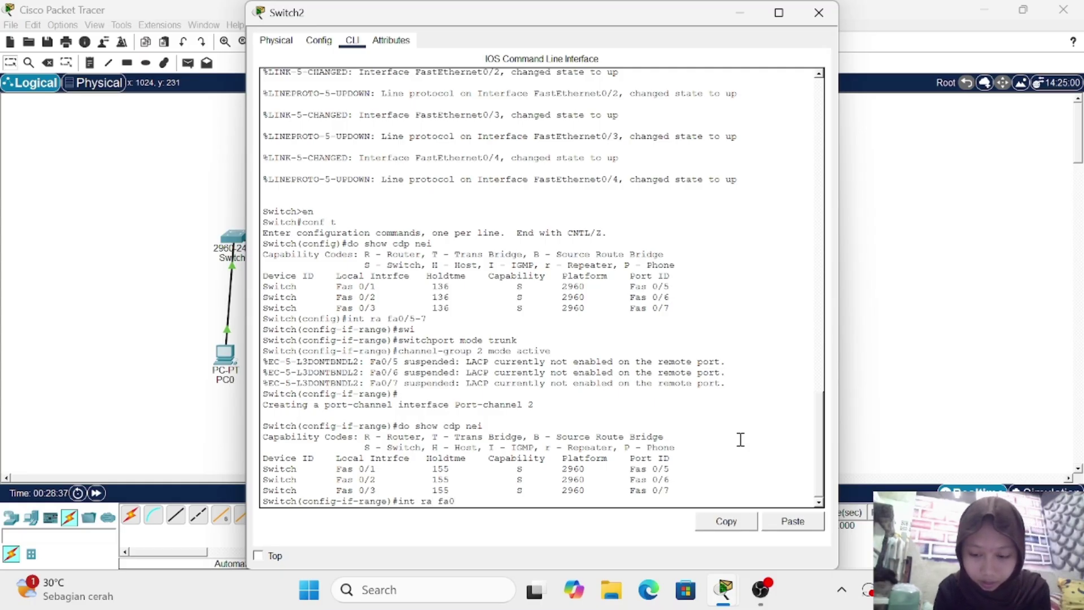
pyautogui.write('/1-3')
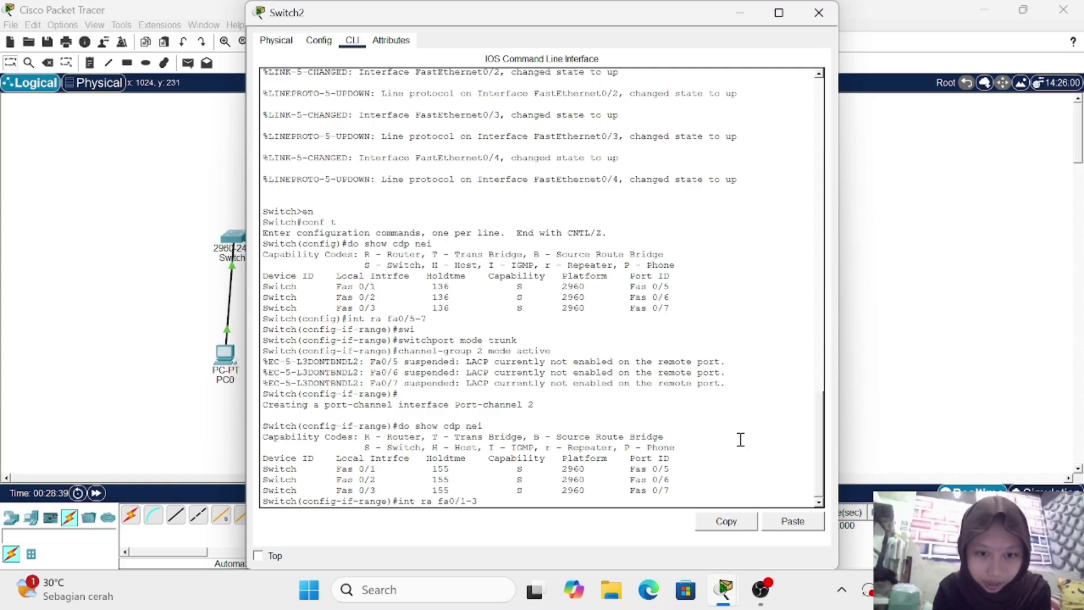
pyautogui.press('Return')
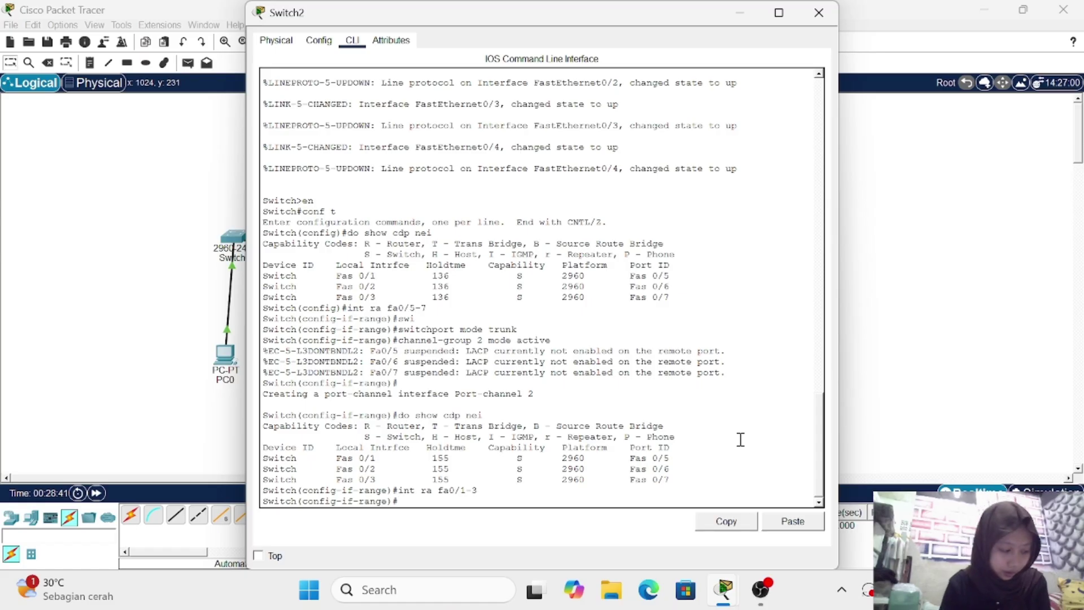
pyautogui.write('swi')
pyautogui.press('Tab')
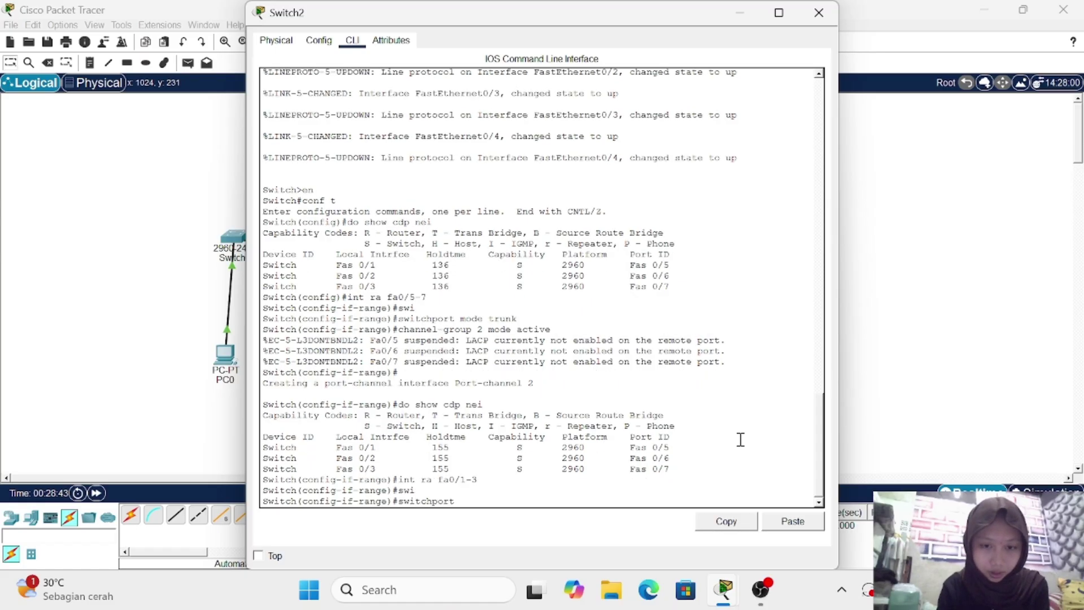
pyautogui.write('mode tr')
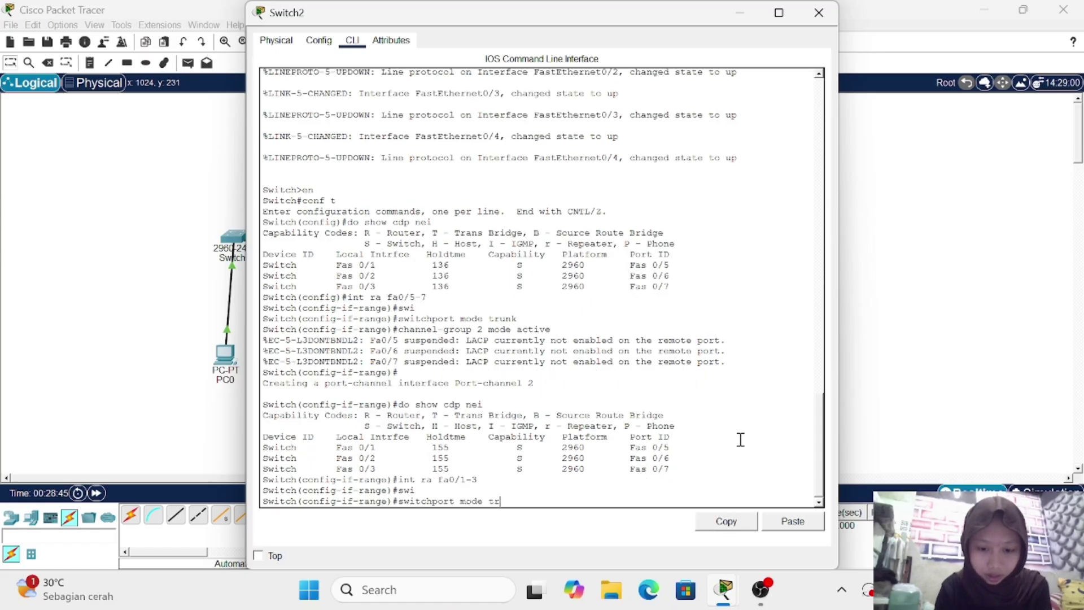
pyautogui.write('unk')
pyautogui.press('Return')
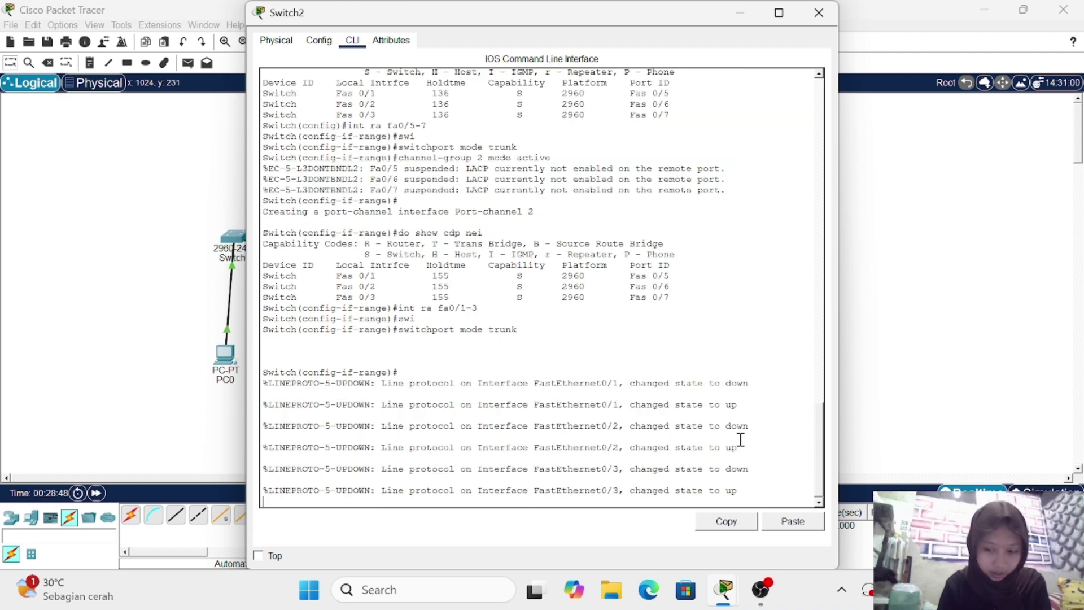
pyautogui.press('Return')
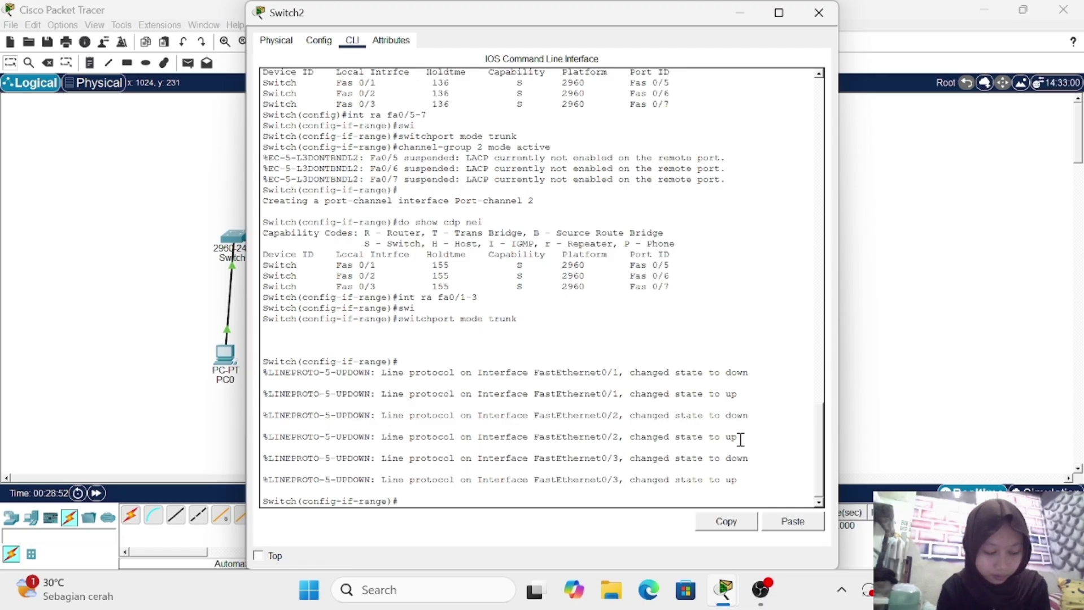
# Step: Assign the selected fa0/1-3 range on Switch2 to an LACP EtherChannel with channel-group 2 mode passive
pyautogui.write('channel-')
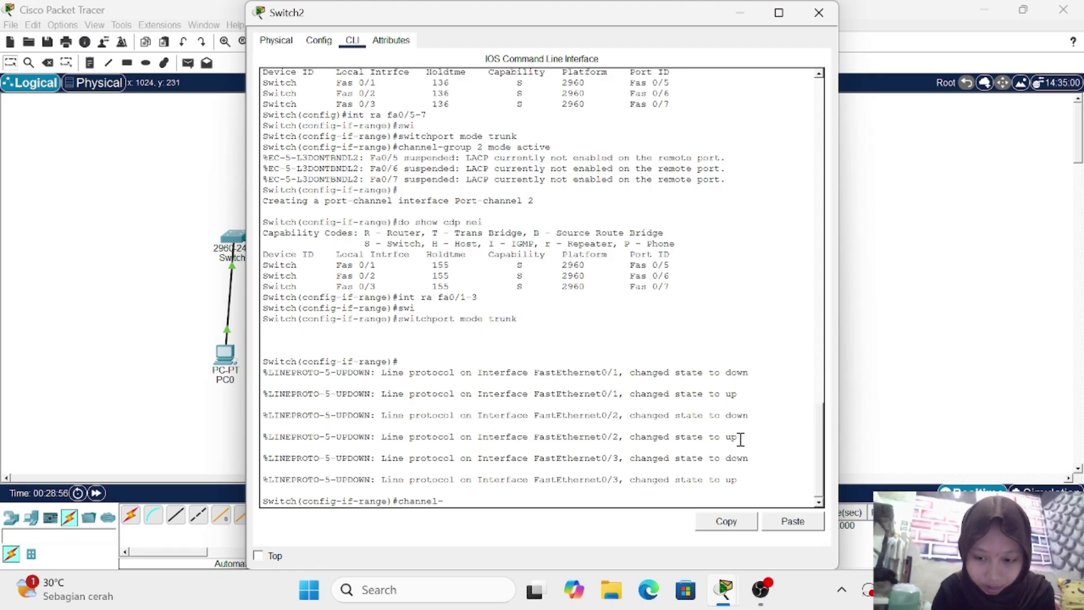
pyautogui.write('grou')
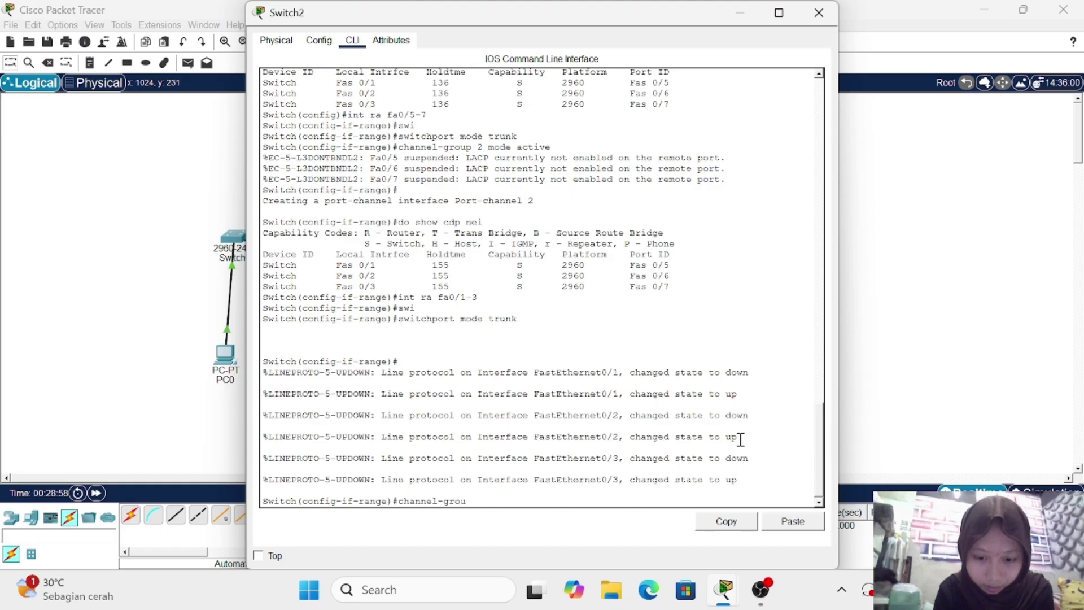
pyautogui.write('p 2')
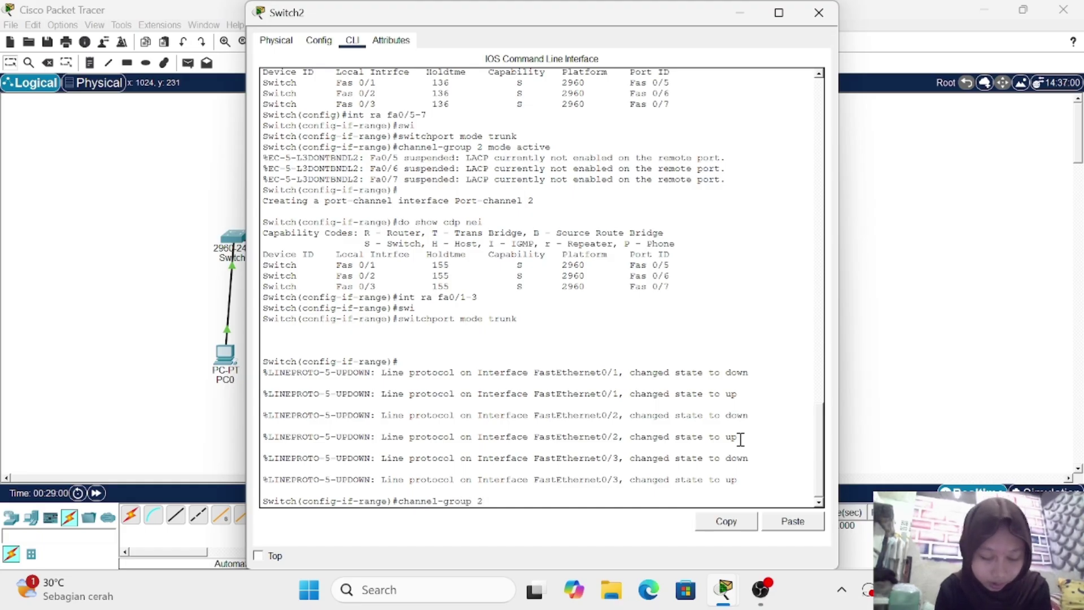
pyautogui.write(' mo')
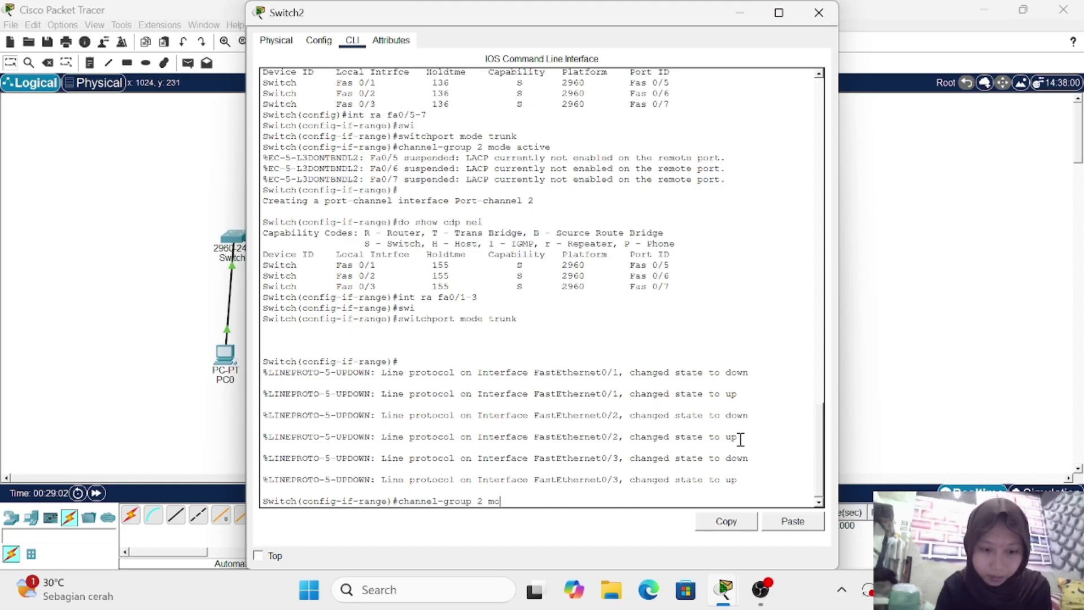
pyautogui.write('de pas')
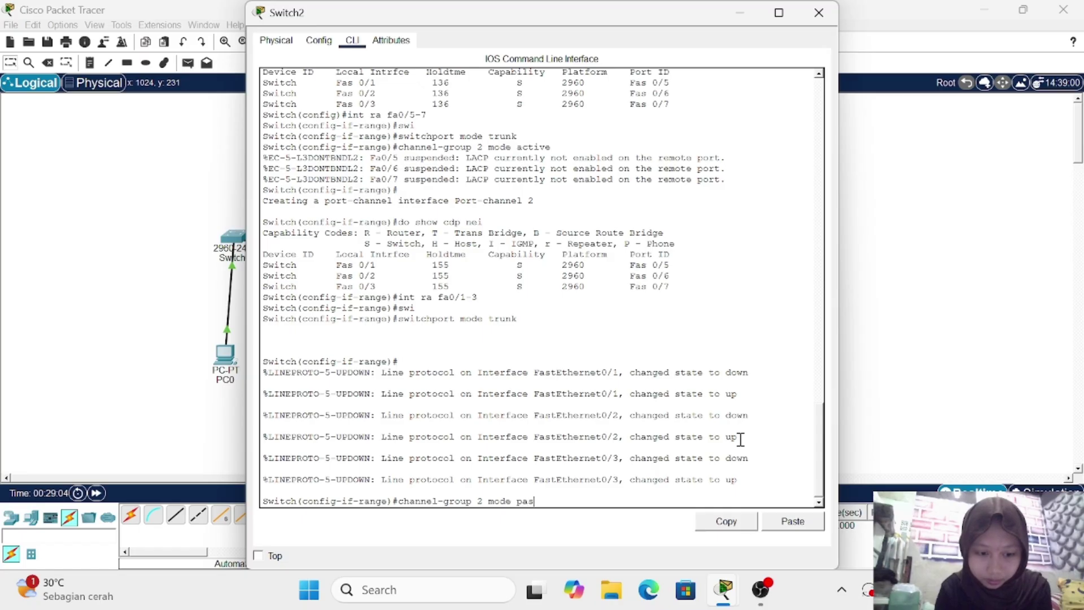
pyautogui.write('sive')
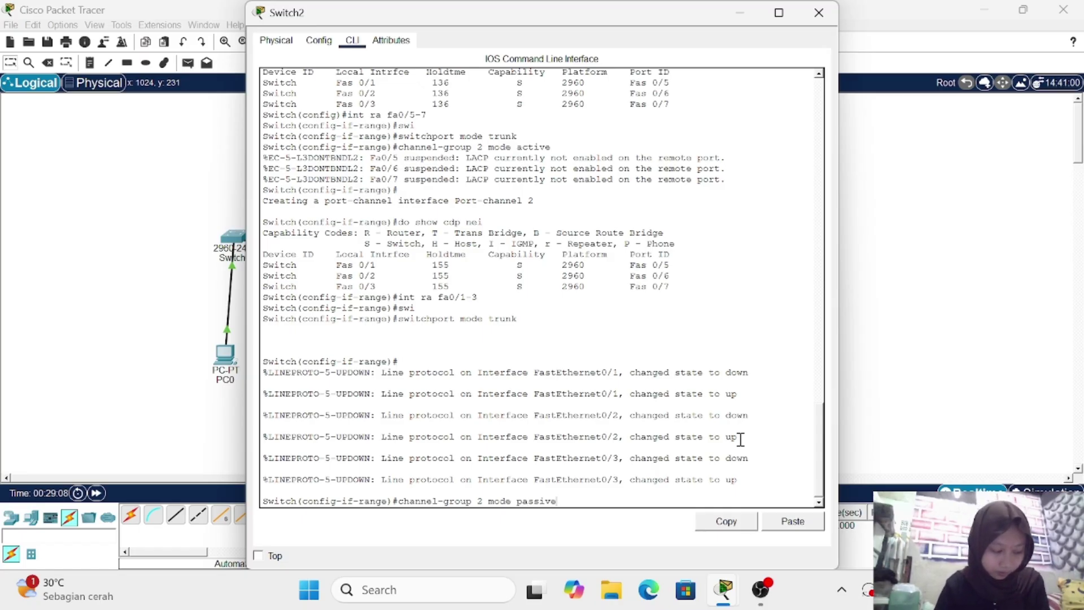
pyautogui.press('Return')
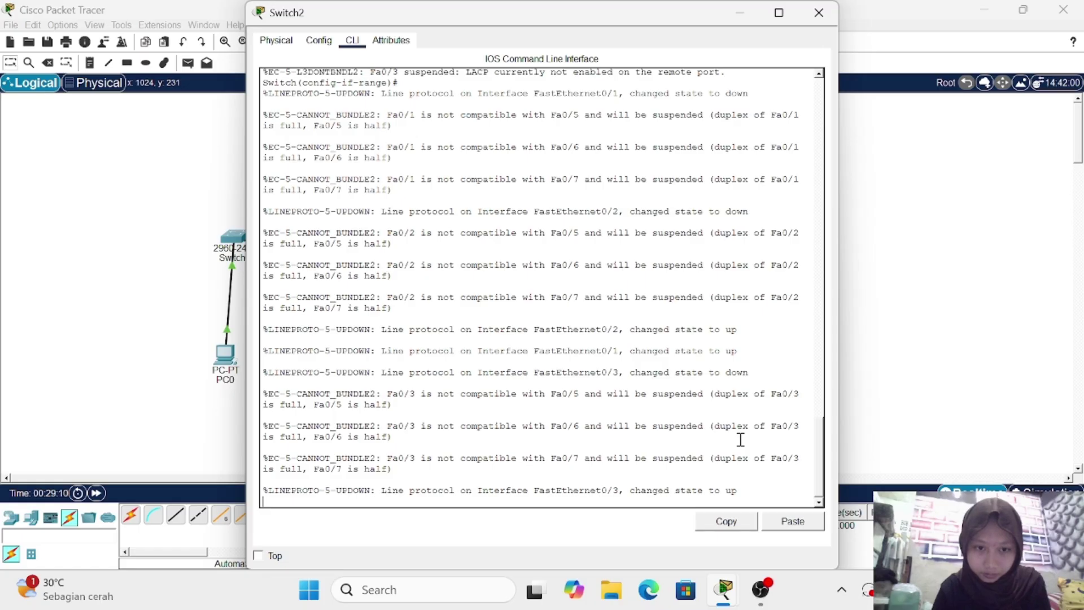
pyautogui.click(739, 18)
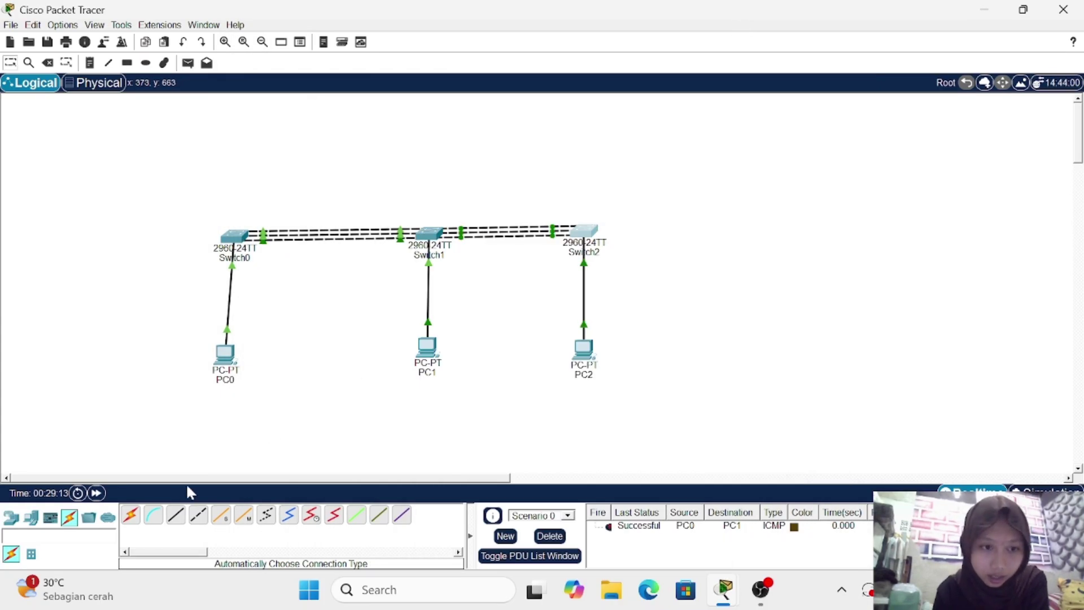
# Step: Fast-forward the simulation time repeatedly to let the links between Switch1 and Switch2 converge
pyautogui.click(97, 494)
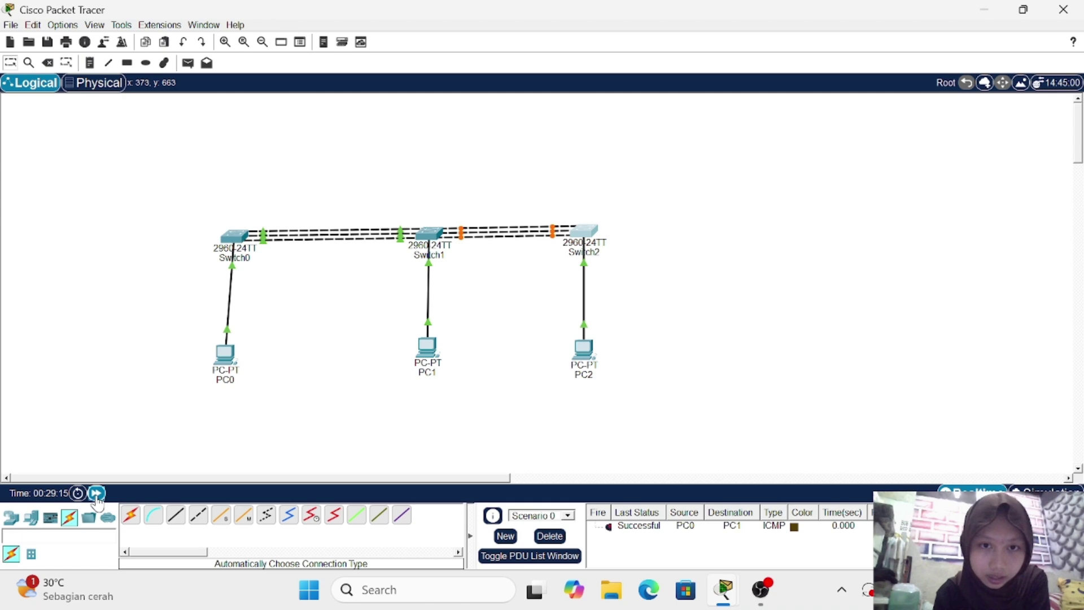
pyautogui.click(97, 493)
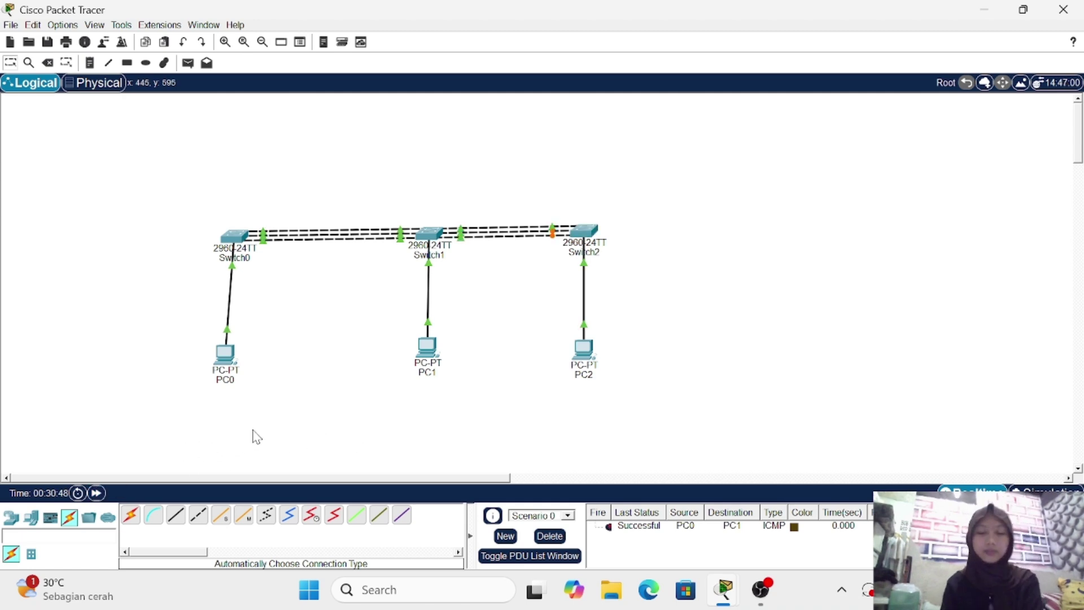
pyautogui.click(96, 492)
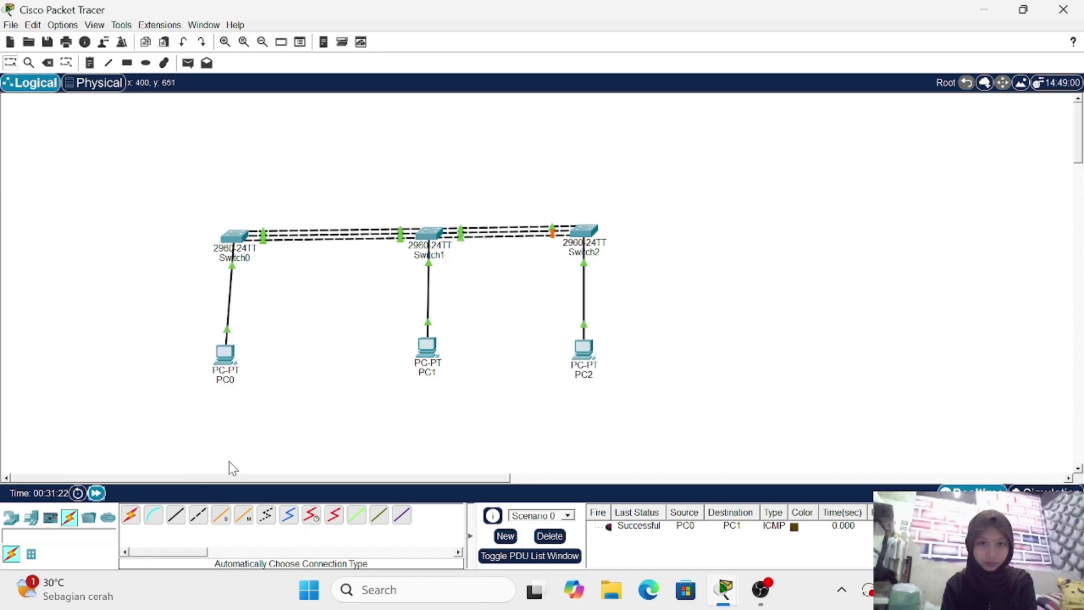
pyautogui.click(96, 493)
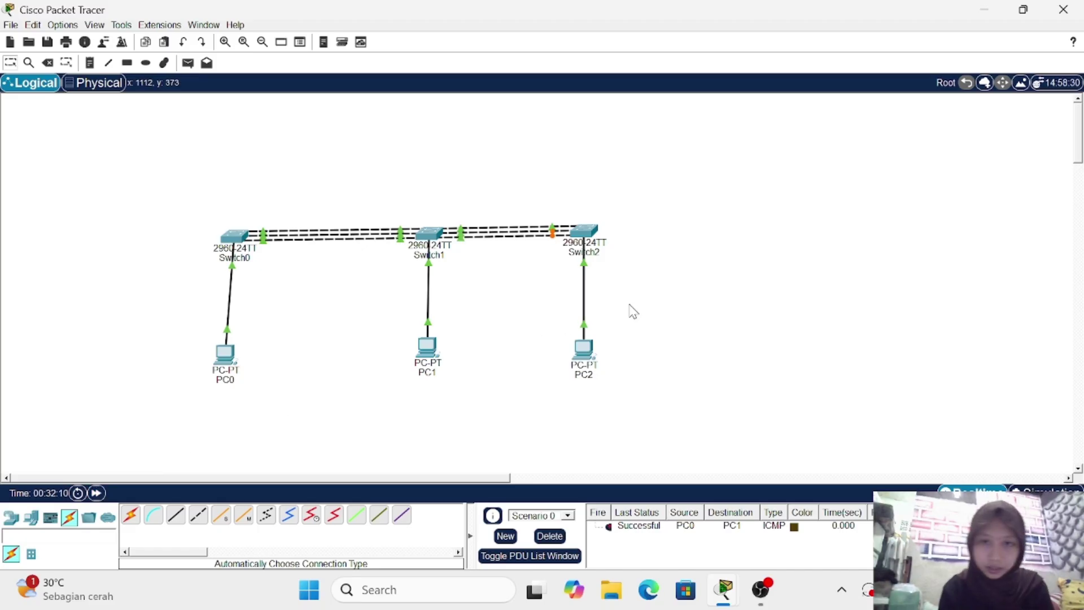
# Step: Check the EtherChannel status on Switch2 with do show etherchannel summary
pyautogui.click(586, 234)
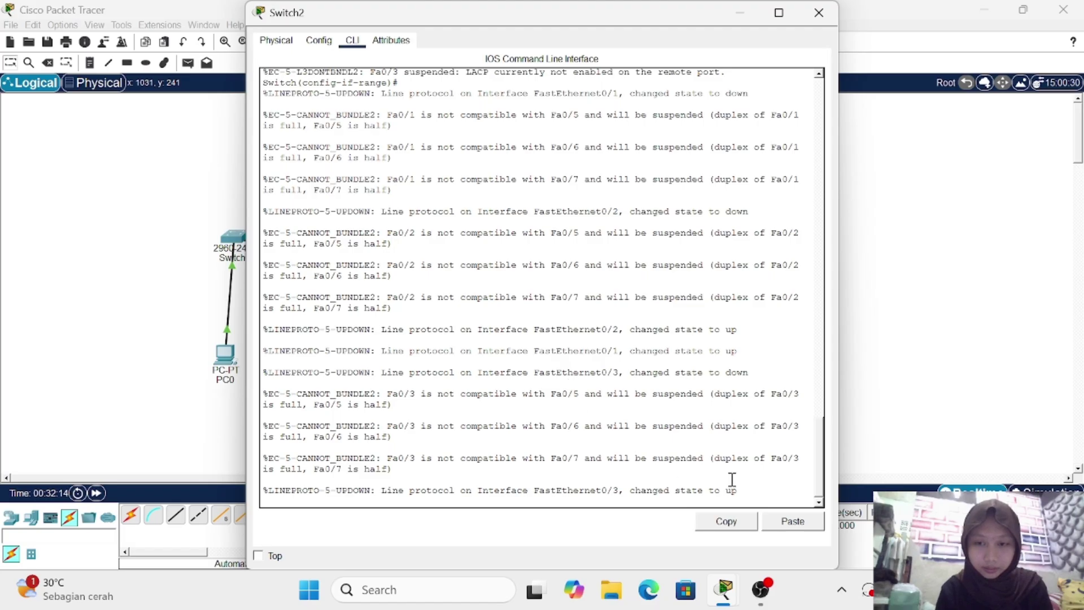
pyautogui.press('Return')
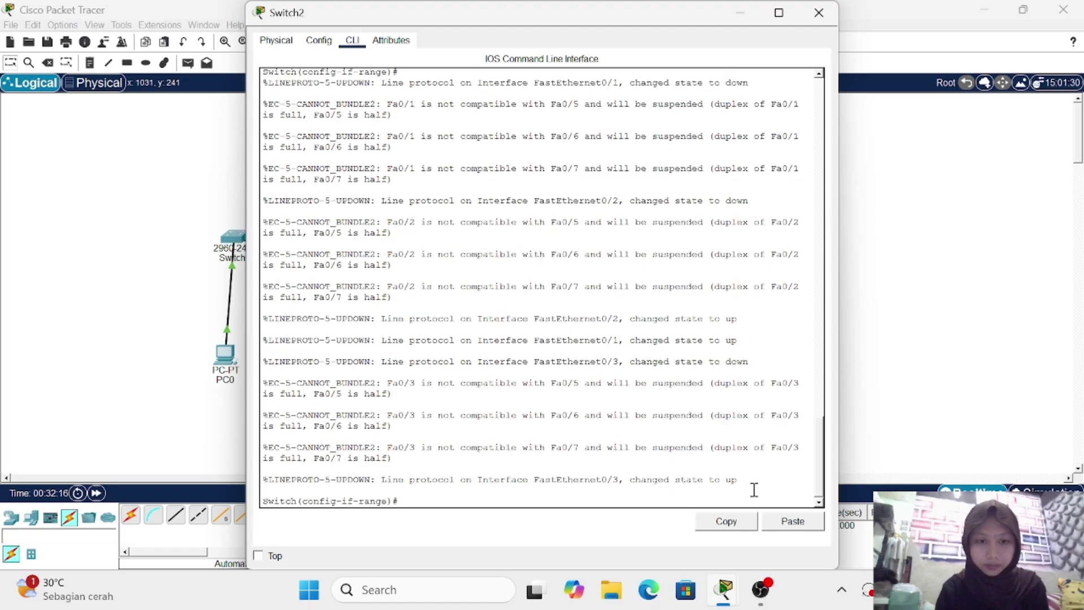
pyautogui.write('do ')
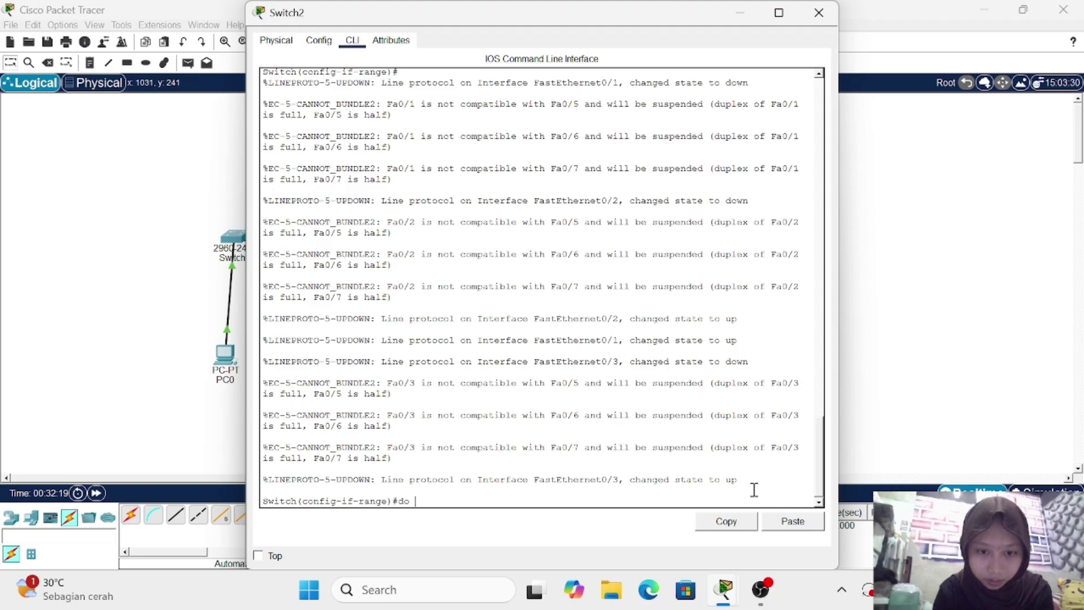
pyautogui.write('show')
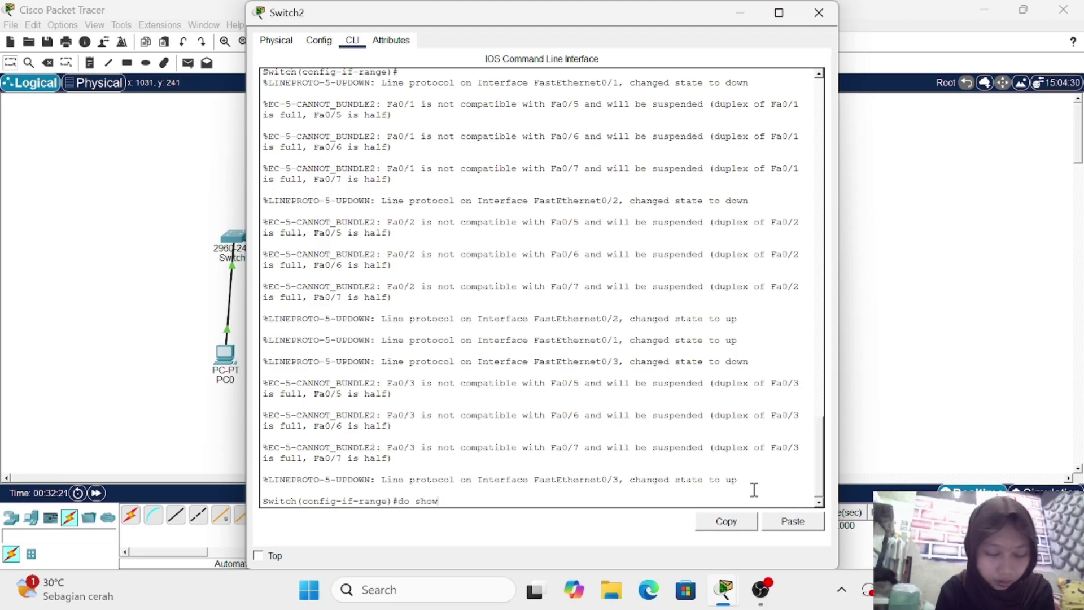
pyautogui.write(' et')
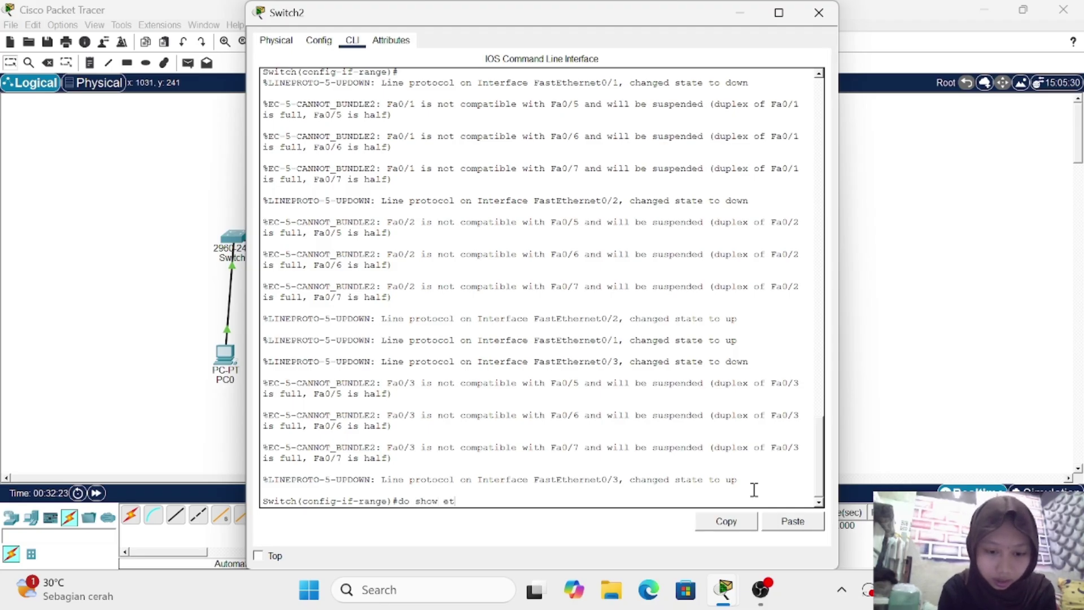
pyautogui.write('her')
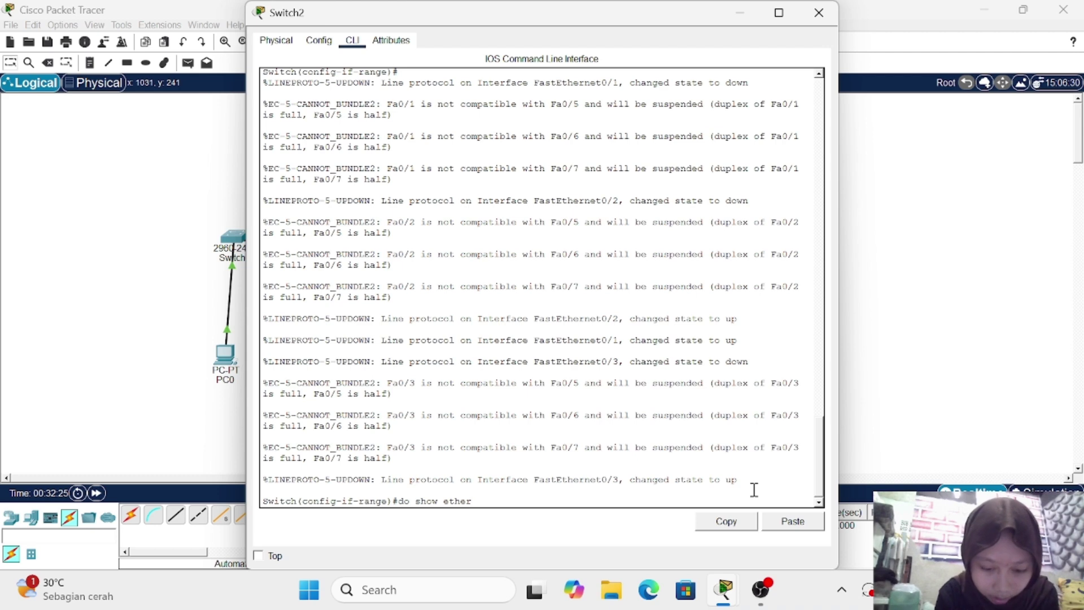
pyautogui.write('chan')
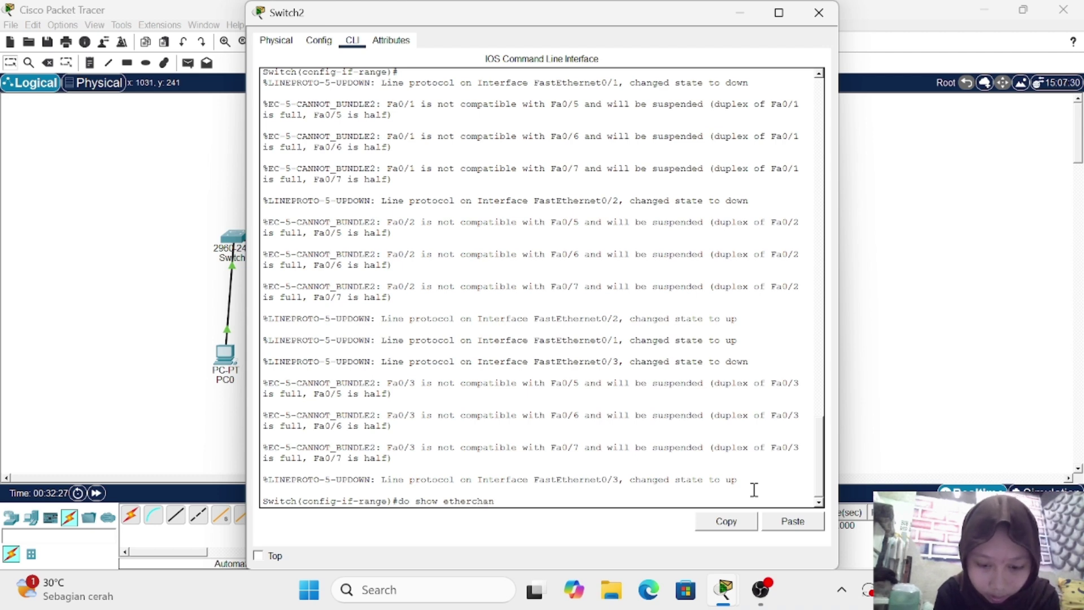
pyautogui.write('nel')
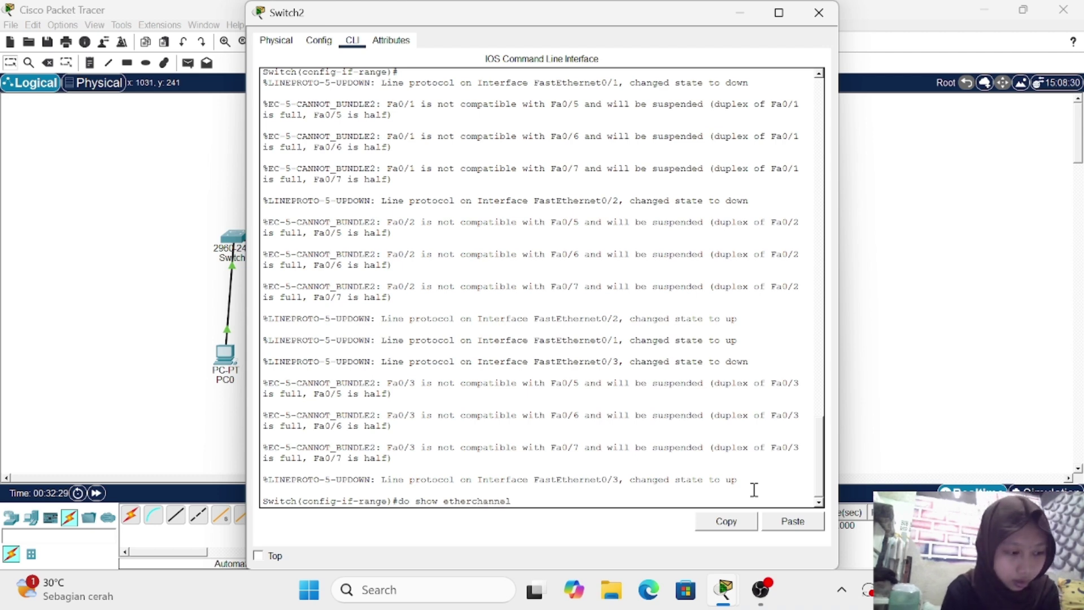
pyautogui.write(' summar')
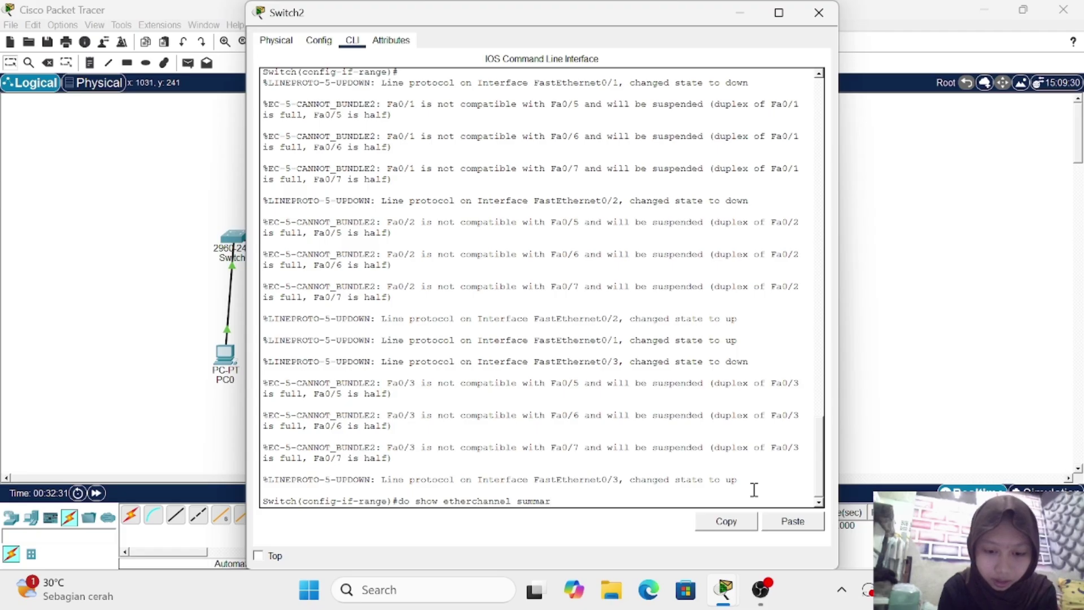
pyautogui.write('y')
pyautogui.press('Return')
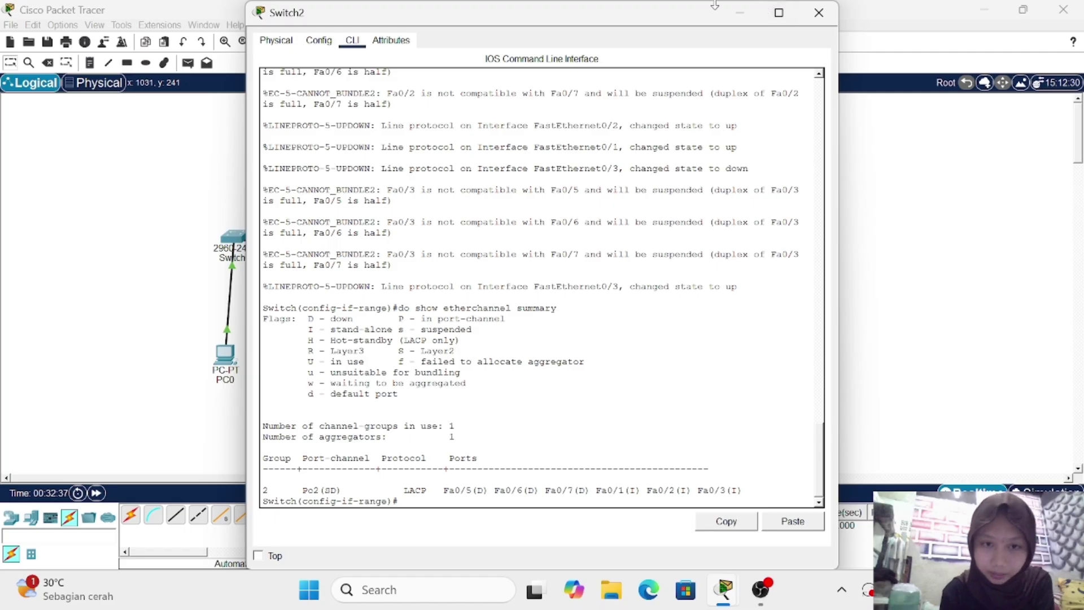
pyautogui.click(743, 15)
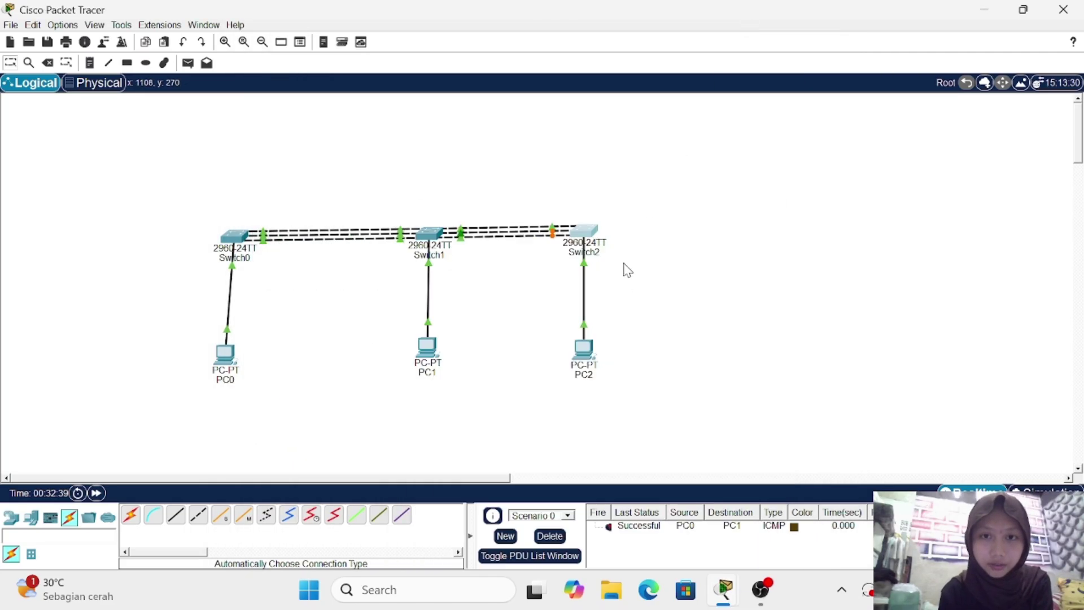
# Step: Give PC2 the static IPv4 address 192.168.2.3 with subnet mask 255.255.255.0
pyautogui.click(587, 355)
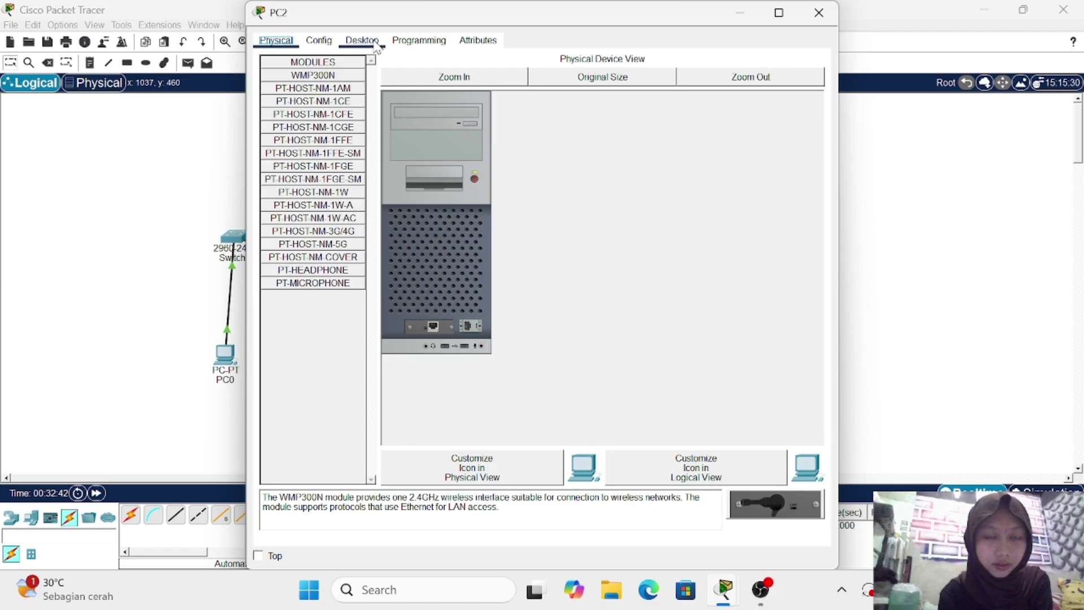
pyautogui.click(374, 45)
pyautogui.click(333, 86)
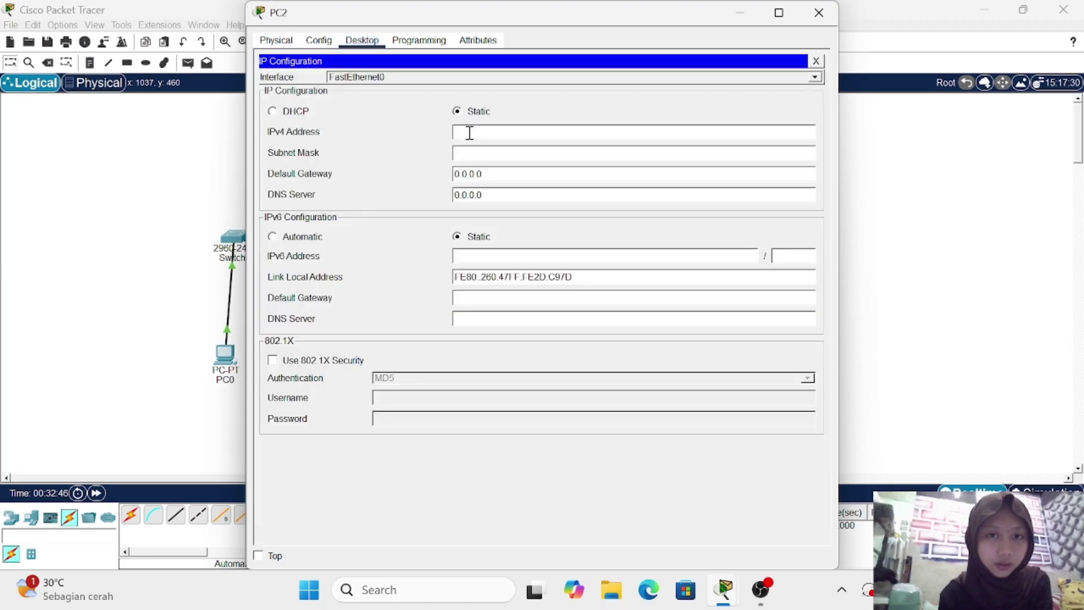
pyautogui.write('192')
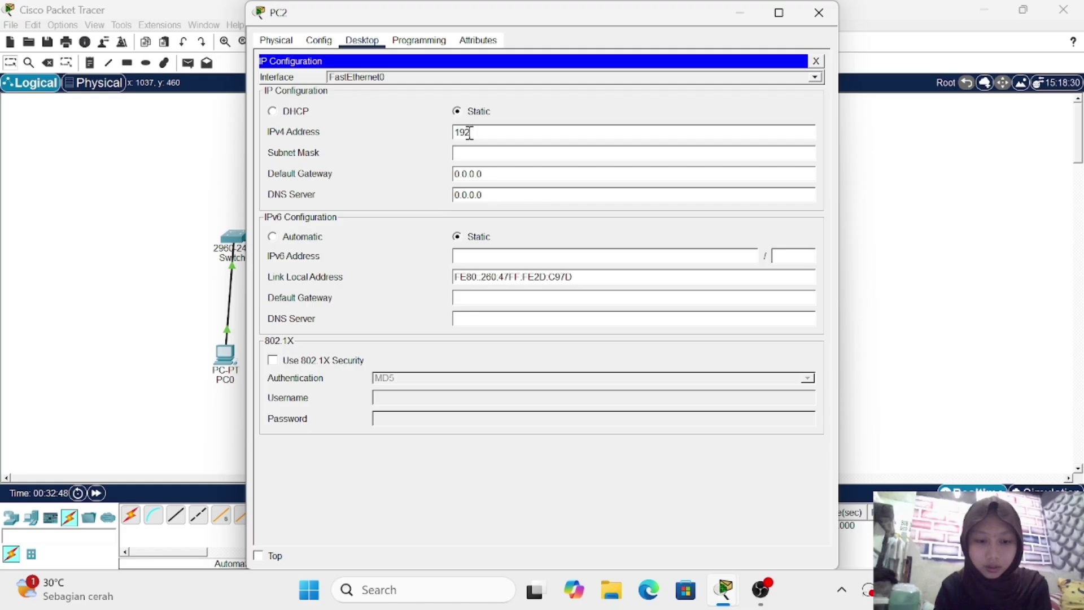
pyautogui.write('.168')
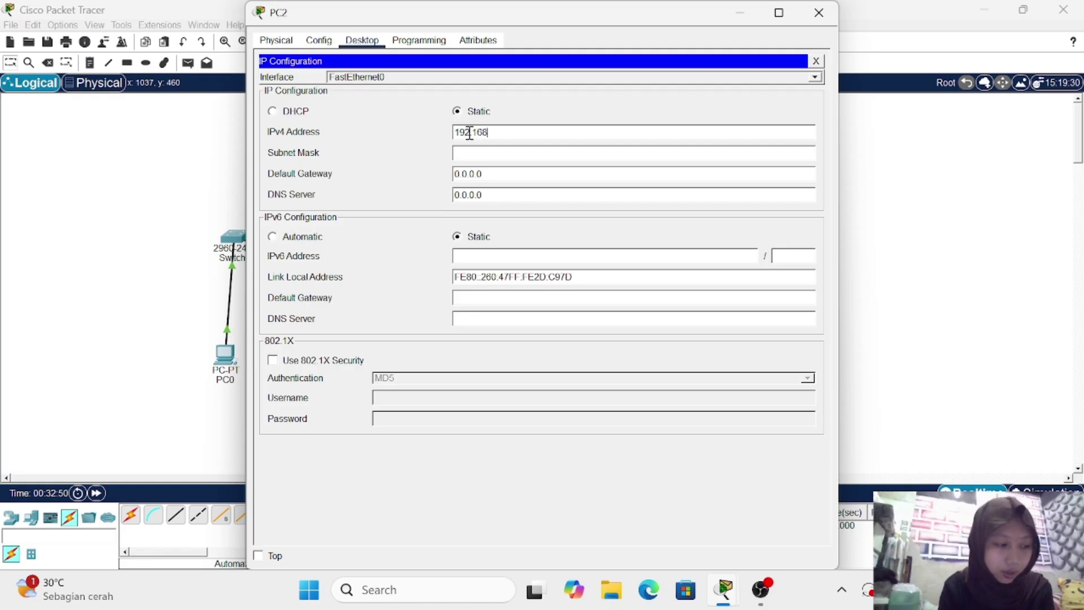
pyautogui.write('.2')
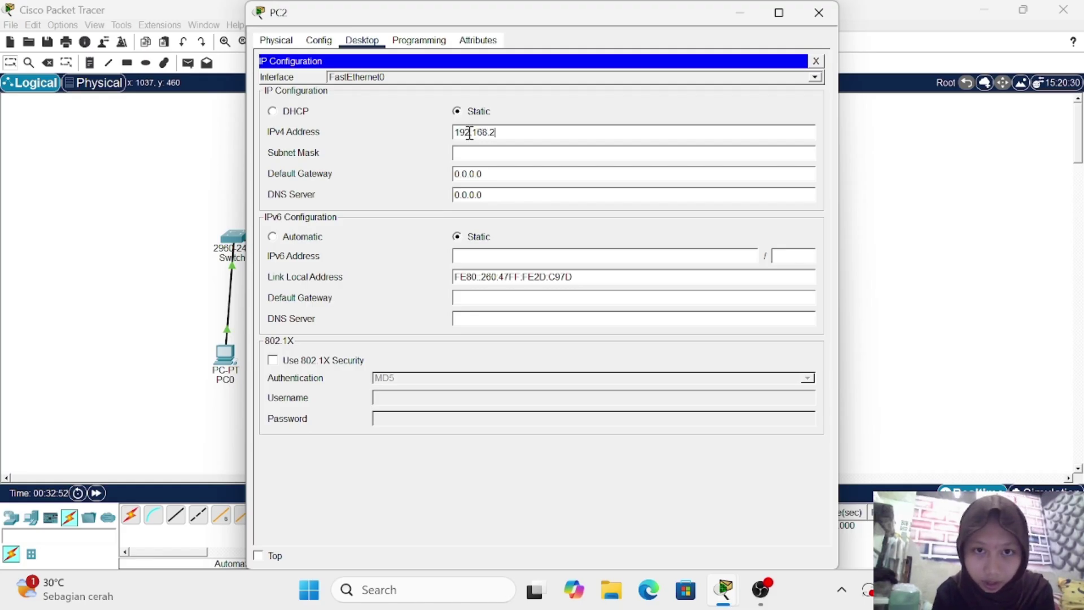
pyautogui.write('.3')
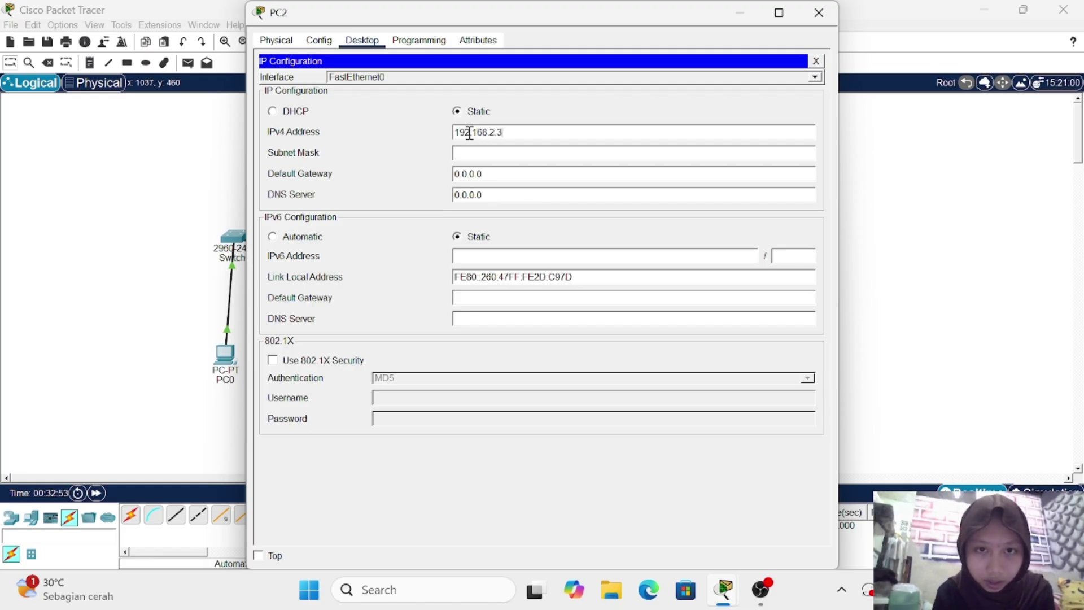
pyautogui.click(516, 156)
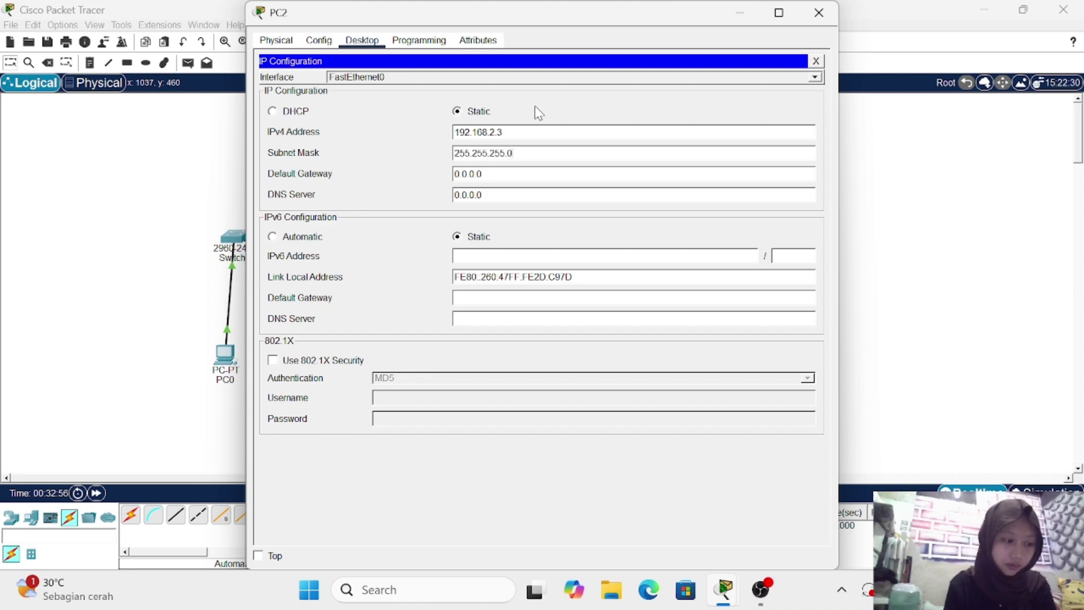
pyautogui.click(740, 12)
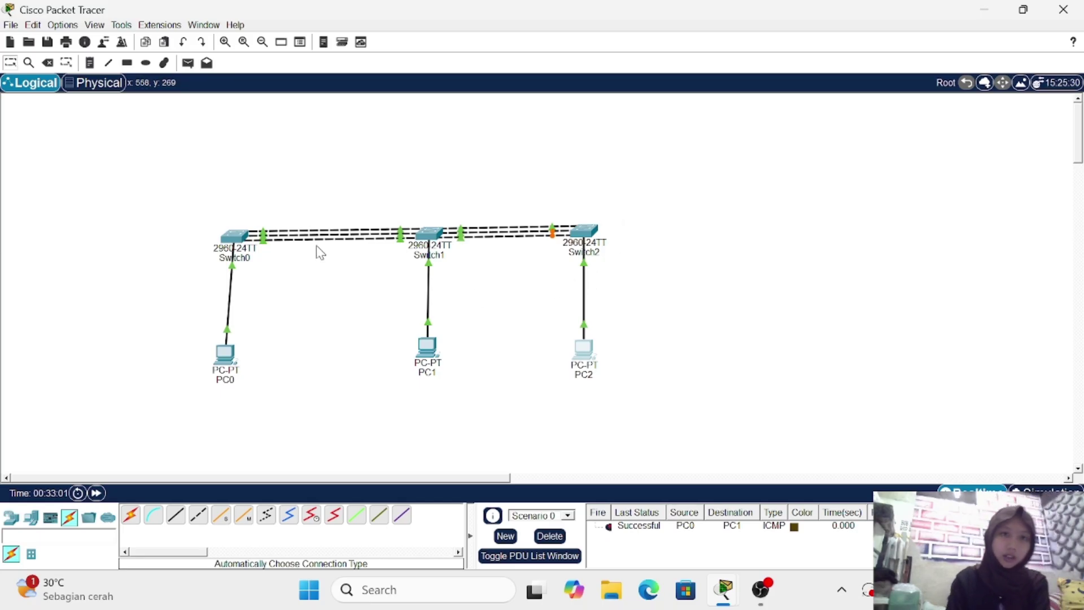
# Step: Test connectivity by sending a simple PDU from PC1 to PC2
pyautogui.click(189, 64)
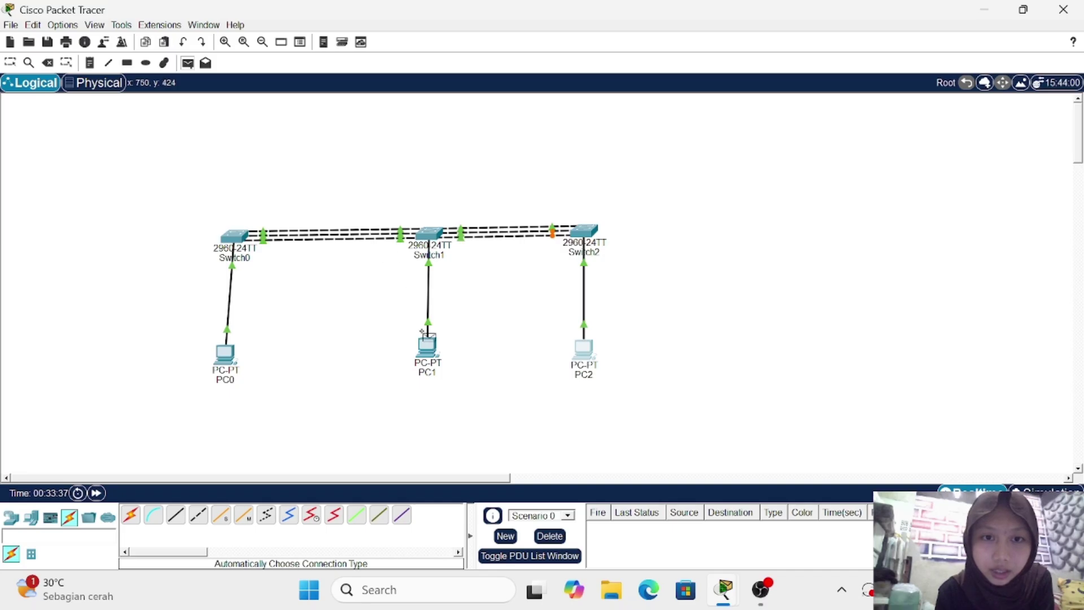
pyautogui.click(422, 347)
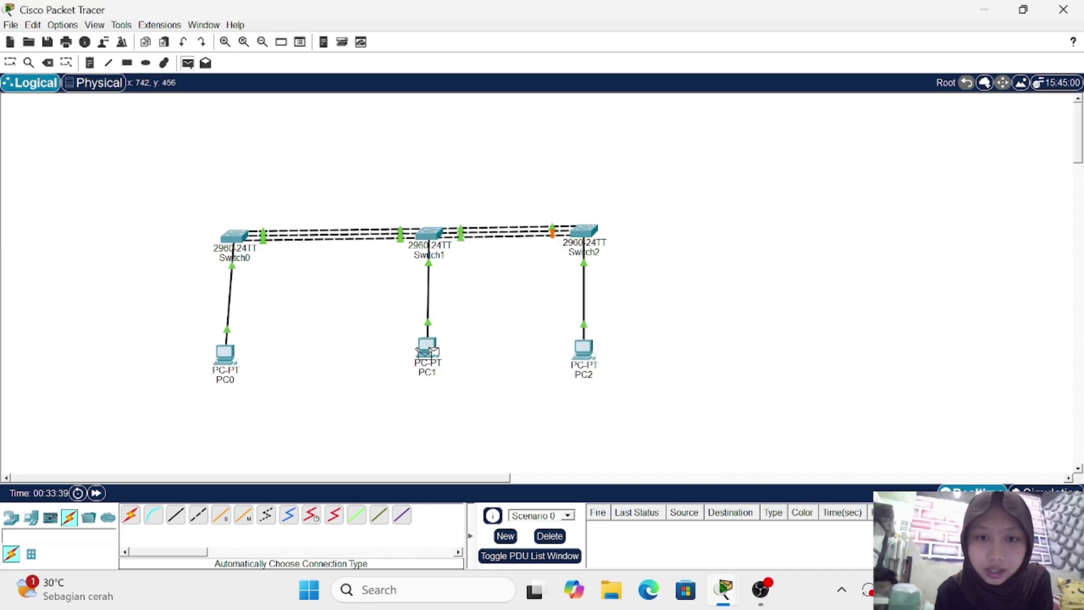
pyautogui.click(587, 350)
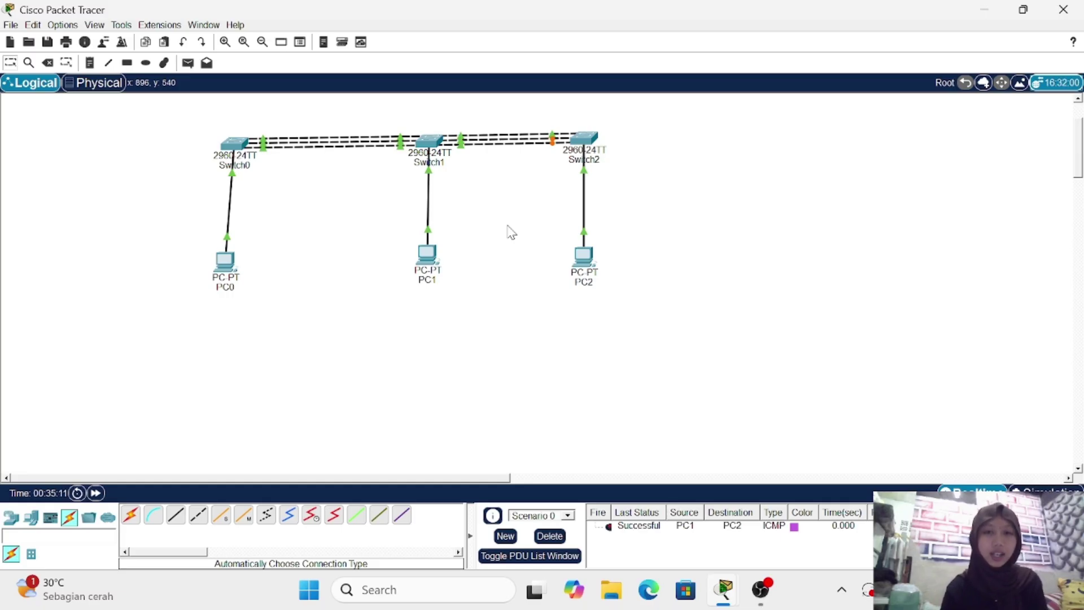
pyautogui.scroll(-3, 439, 315)
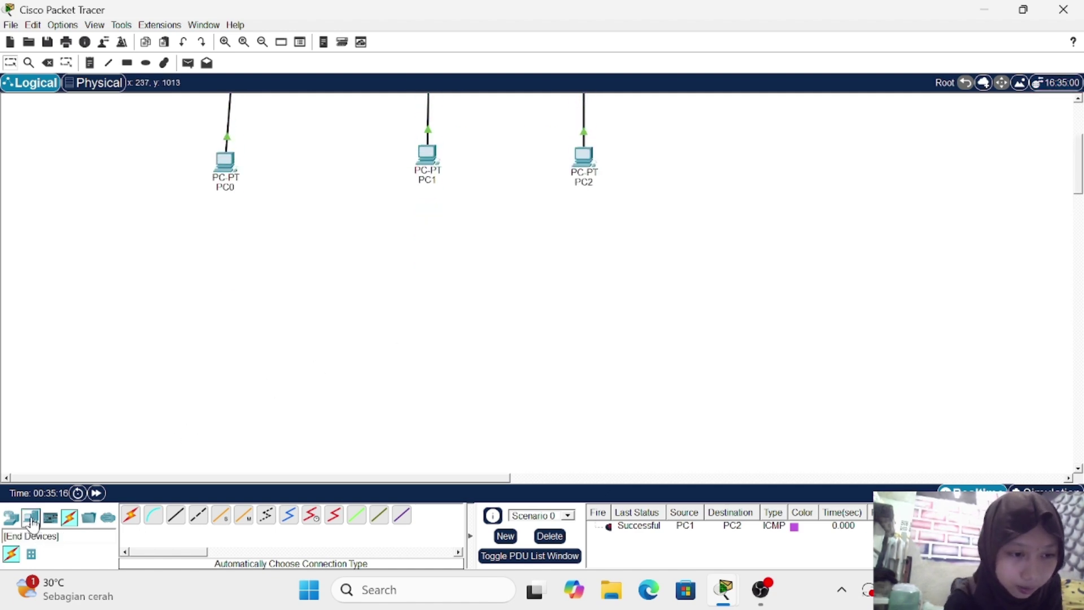
# Step: Place two 3560-24PS multilayer switches side by side in the empty workspace below the PCs
pyautogui.click(31, 517)
pyautogui.click(9, 518)
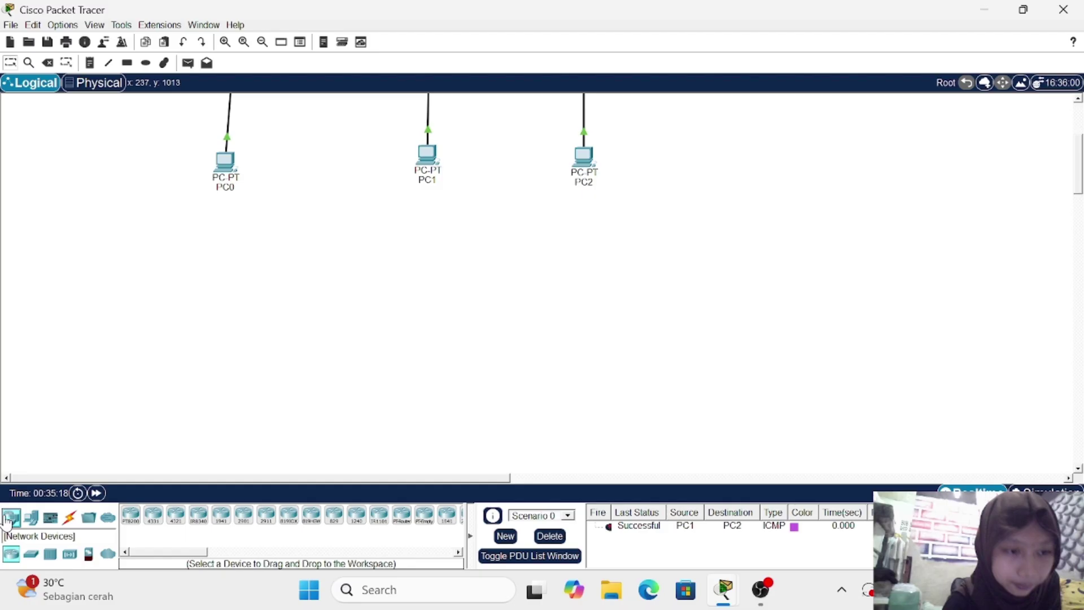
pyautogui.click(32, 554)
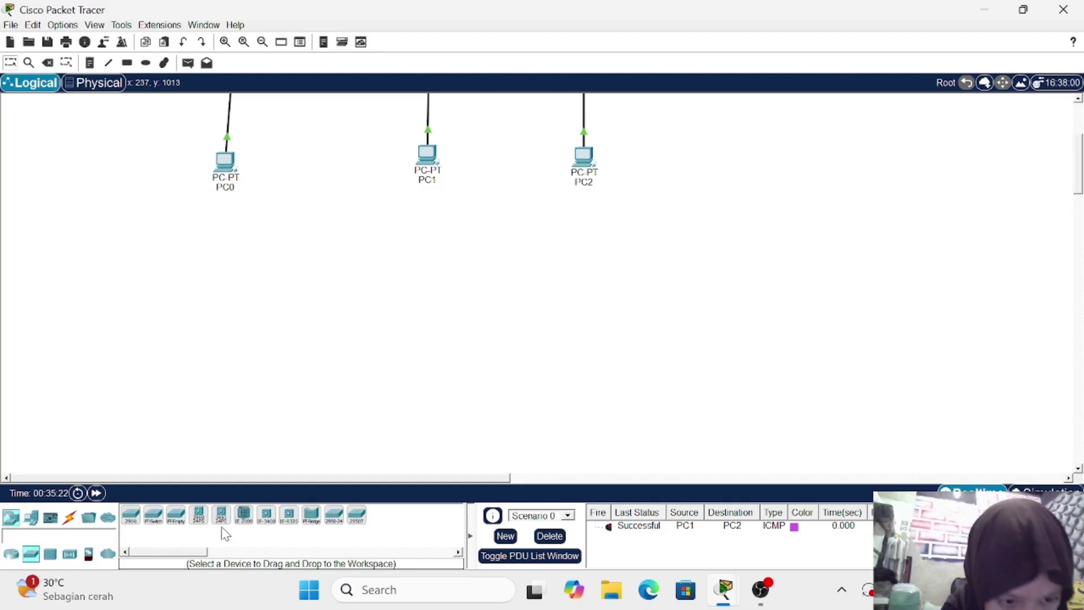
pyautogui.click(200, 515)
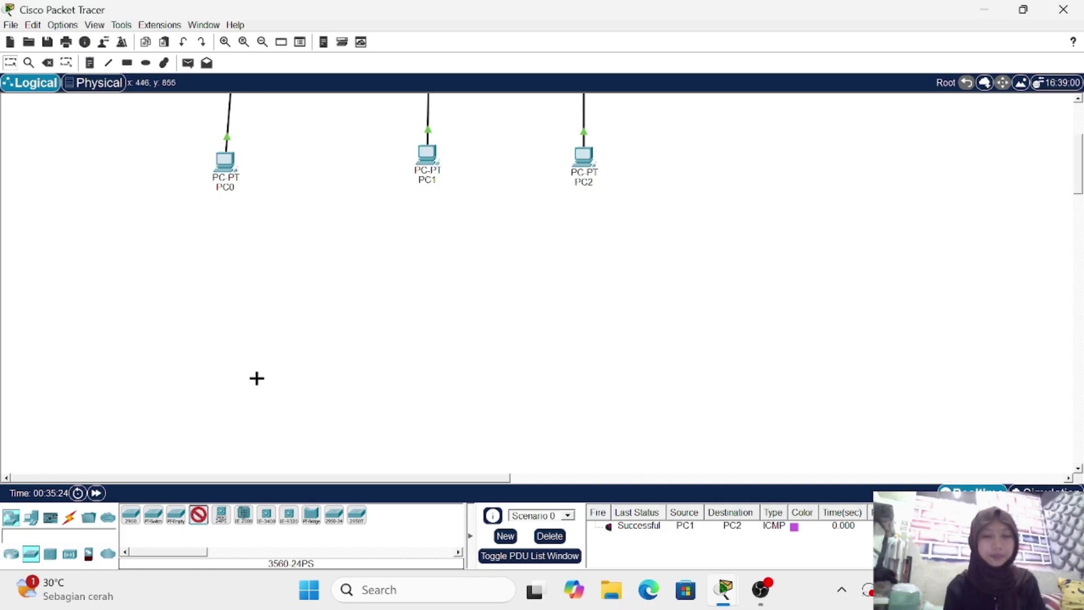
pyautogui.click(284, 317)
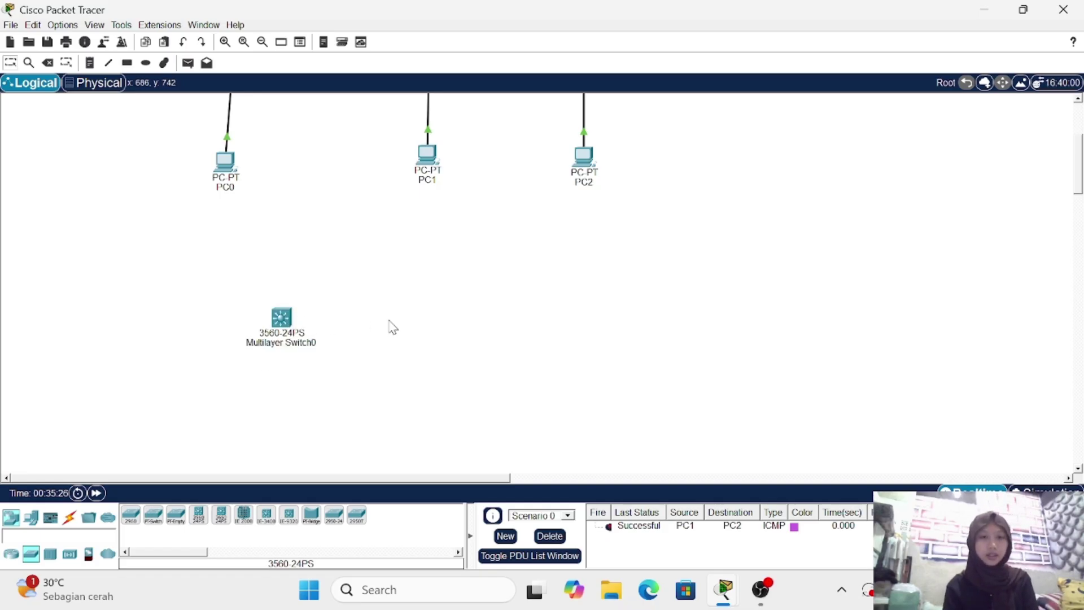
pyautogui.click(198, 516)
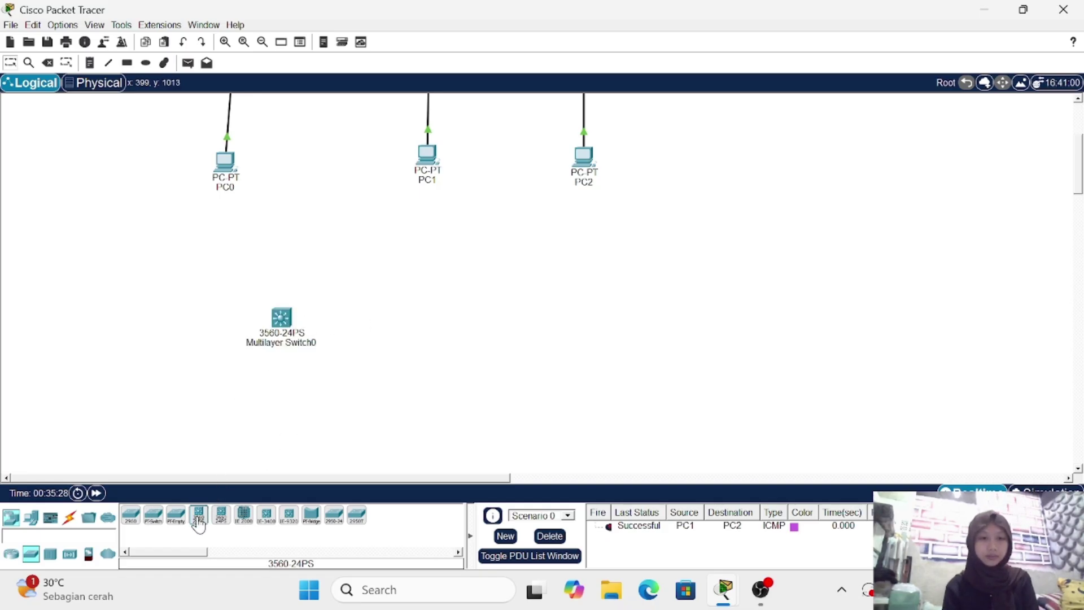
pyautogui.click(462, 315)
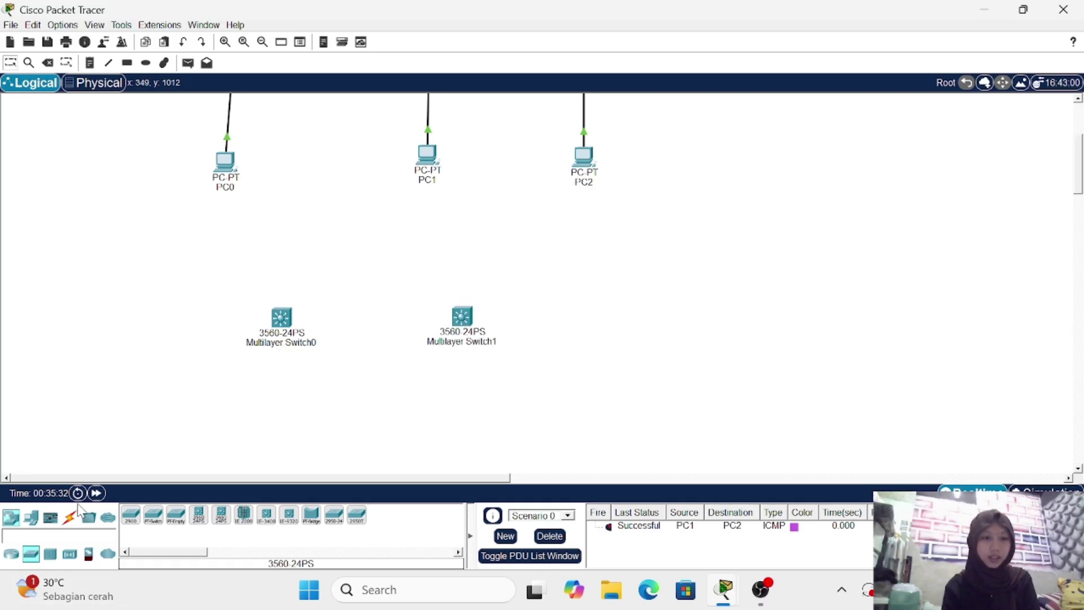
# Step: Link Multilayer Switch0 and Multilayer Switch1 with three cables using the automatically chosen connection type
pyautogui.click(70, 520)
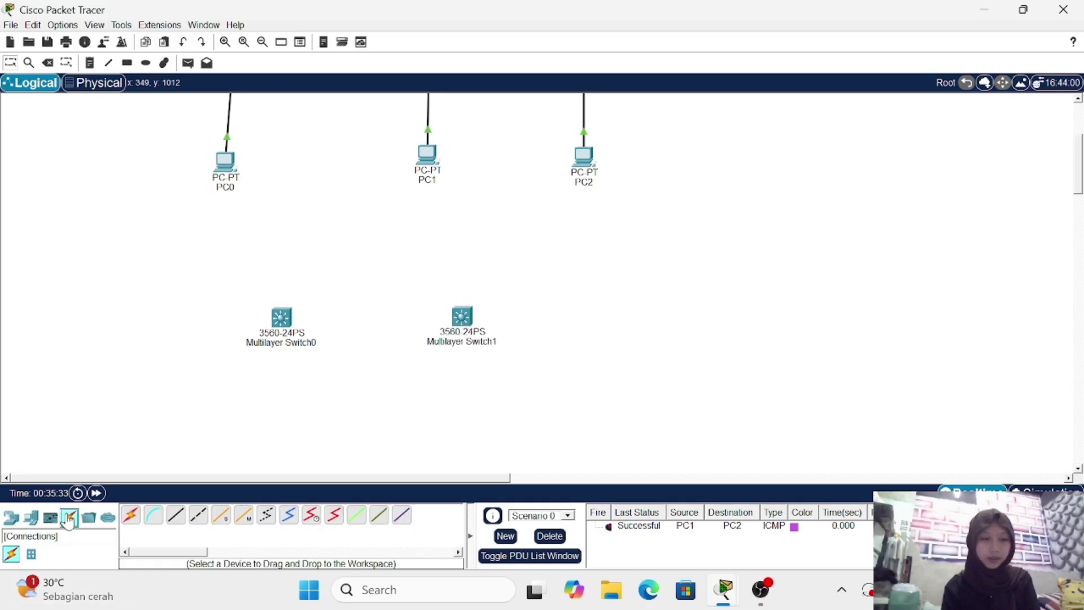
pyautogui.click(130, 519)
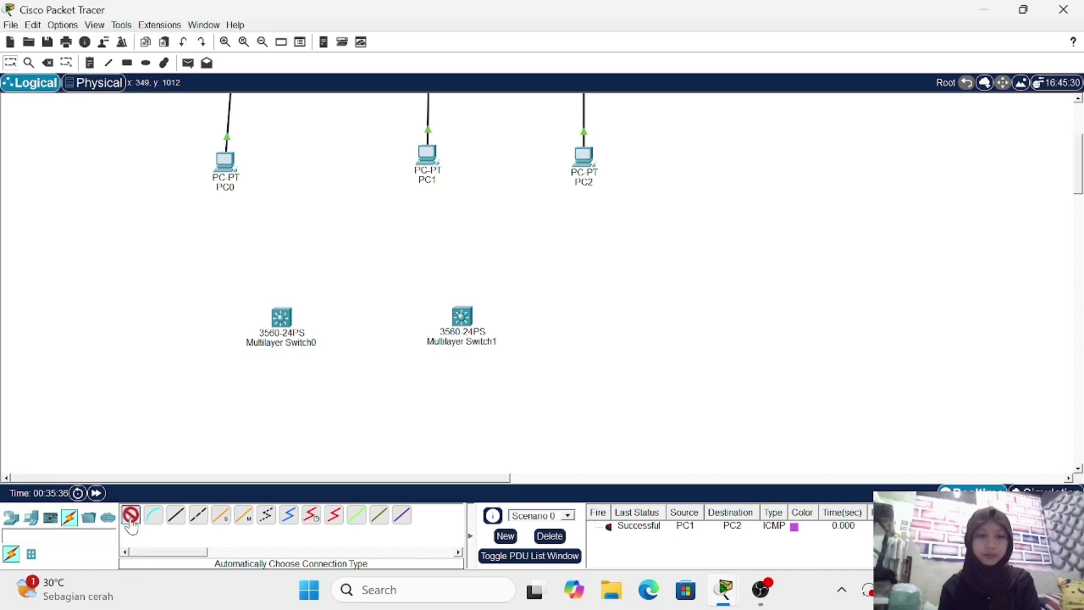
pyautogui.click(286, 322)
pyautogui.click(467, 315)
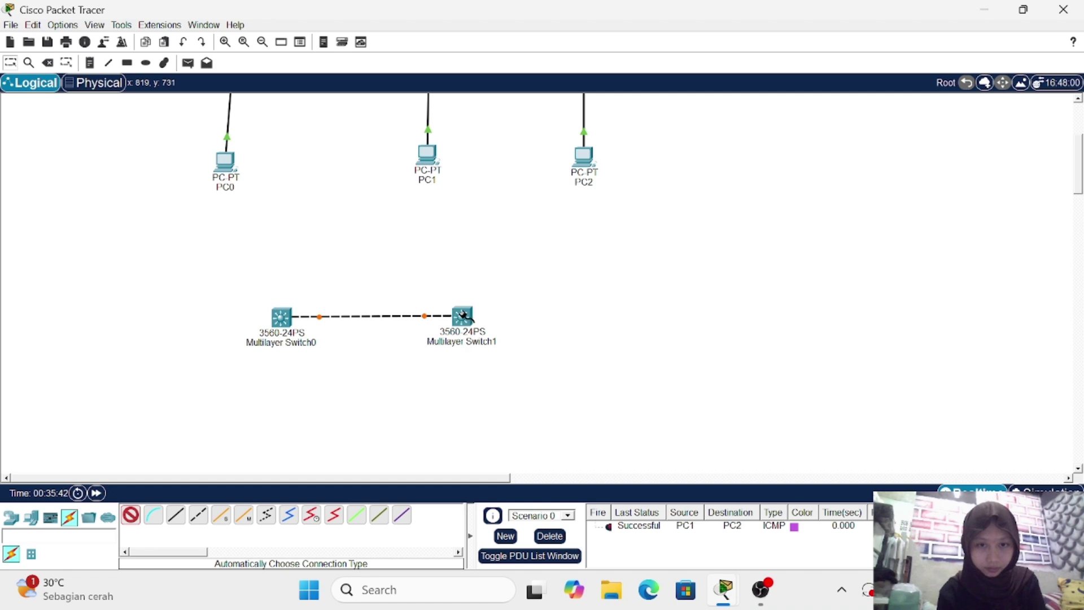
pyautogui.click(464, 315)
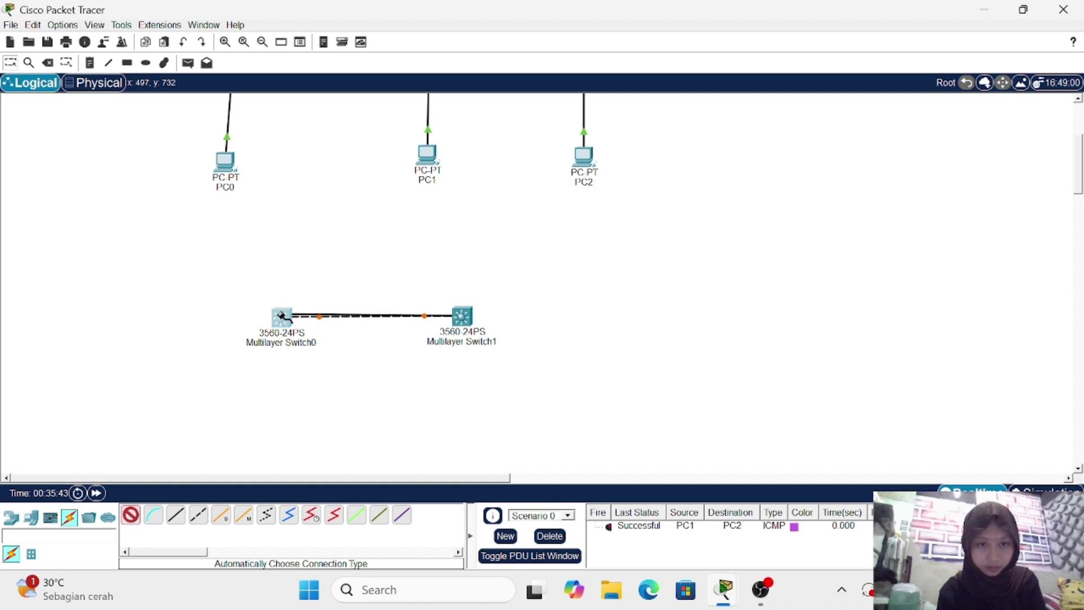
pyautogui.click(280, 315)
pyautogui.click(280, 315)
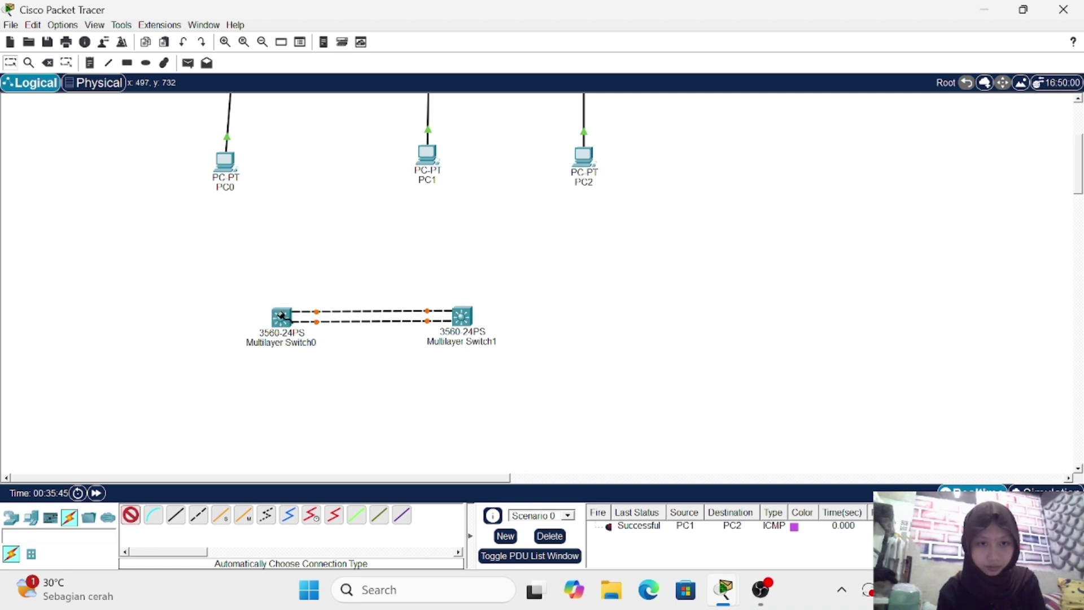
pyautogui.click(457, 315)
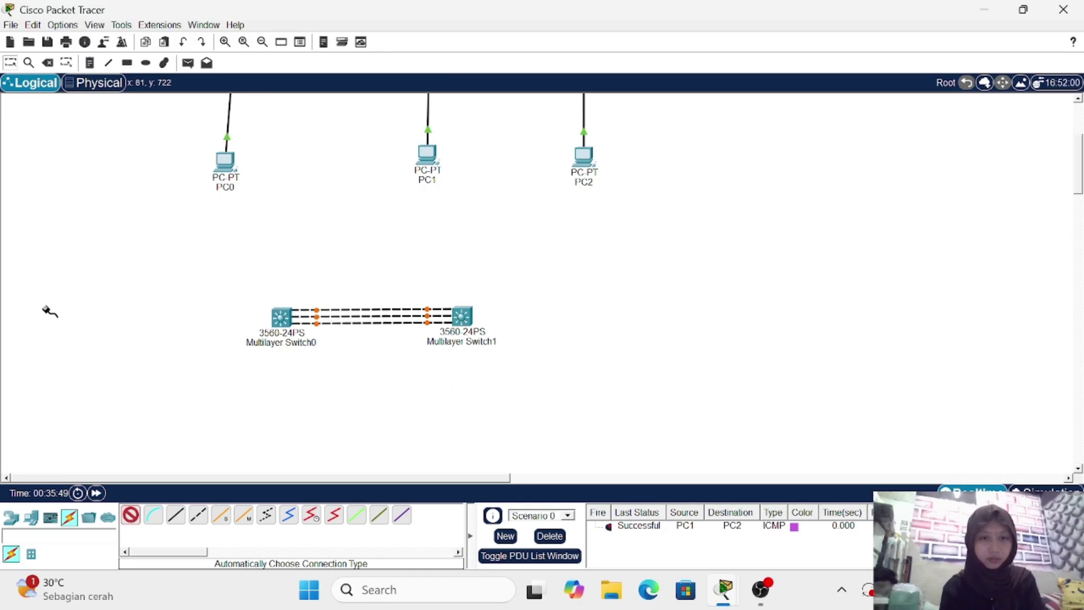
pyautogui.click(11, 65)
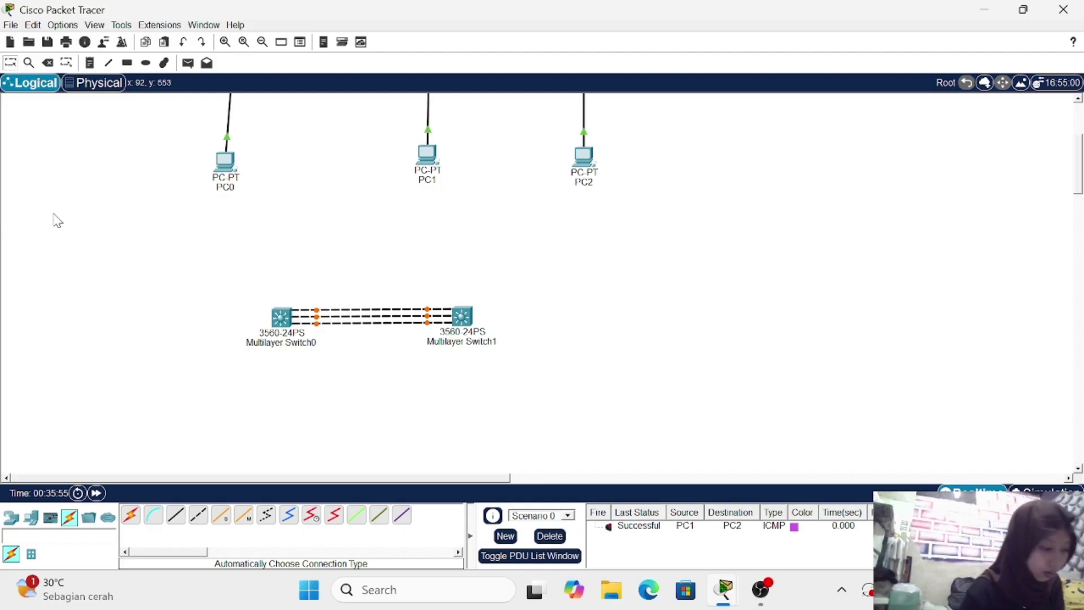
# Step: Enable Always Show Port Labels in Logical Workspace in the preferences
pyautogui.click(65, 26)
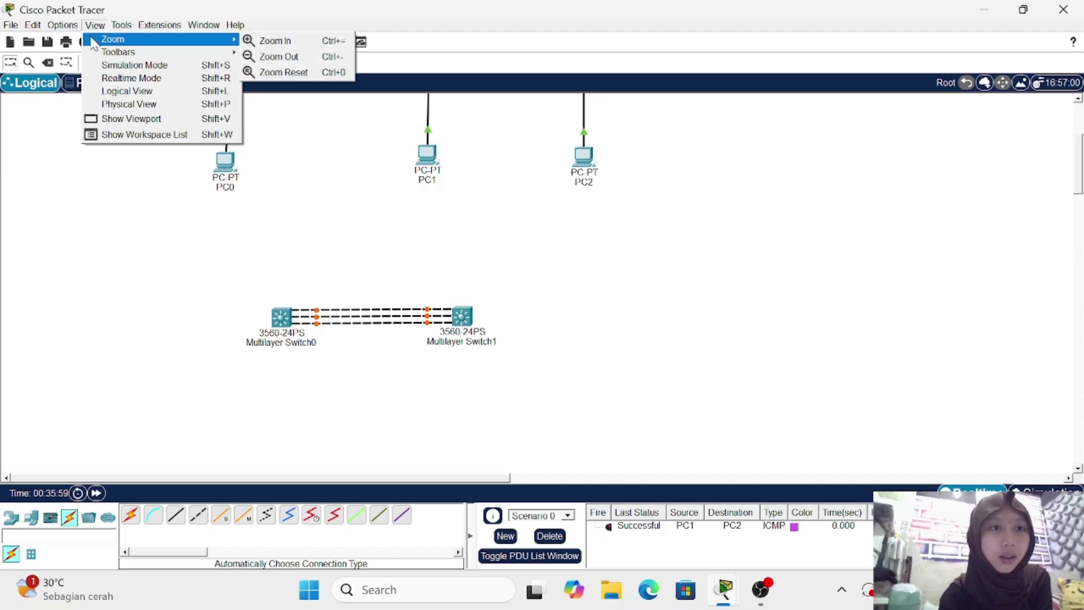
pyautogui.click(72, 40)
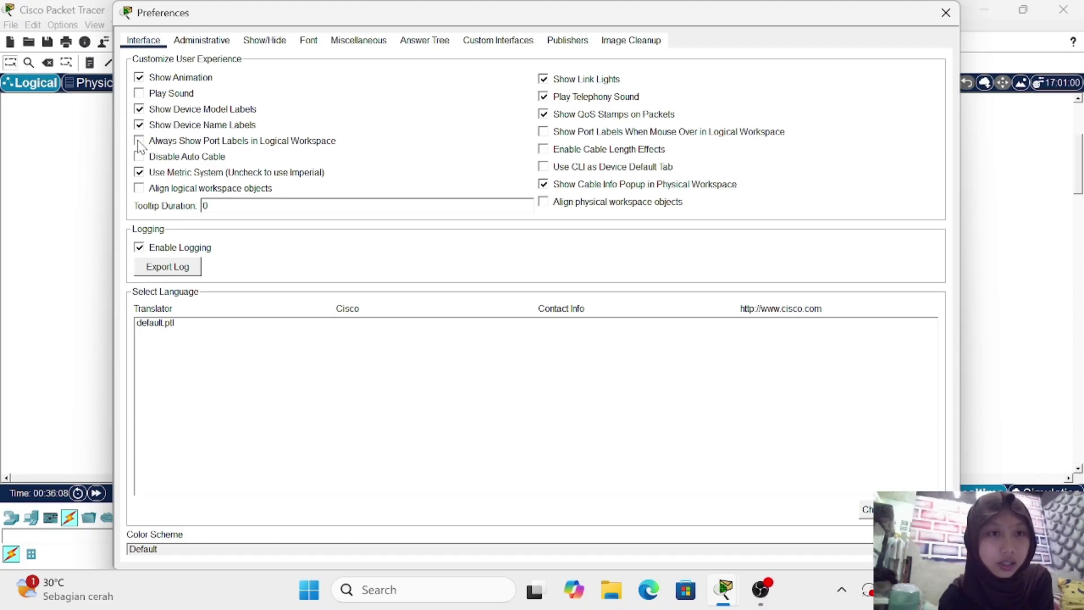
pyautogui.click(139, 141)
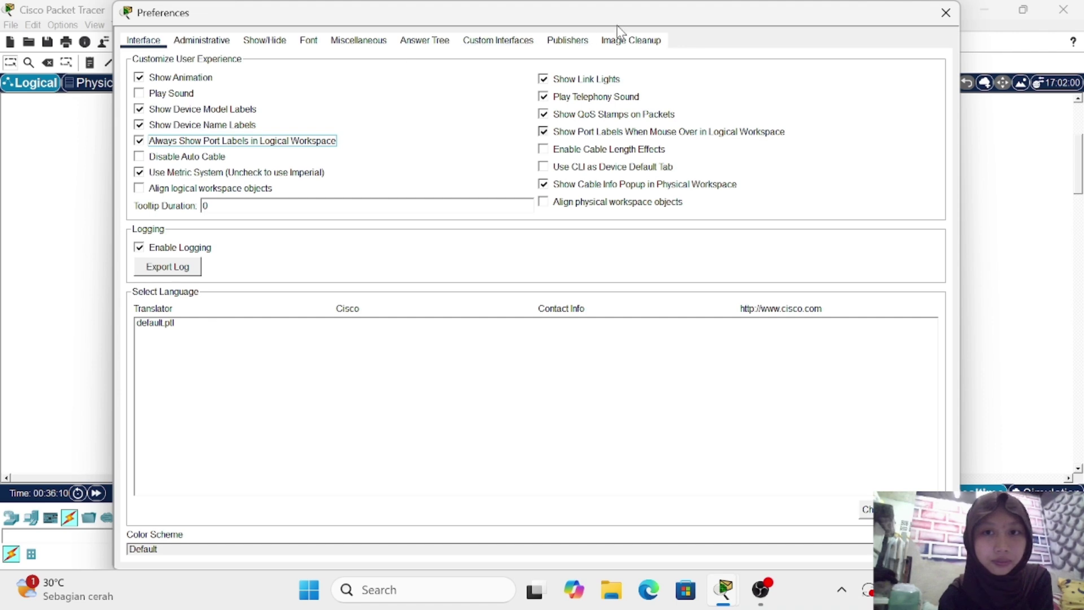
pyautogui.click(949, 8)
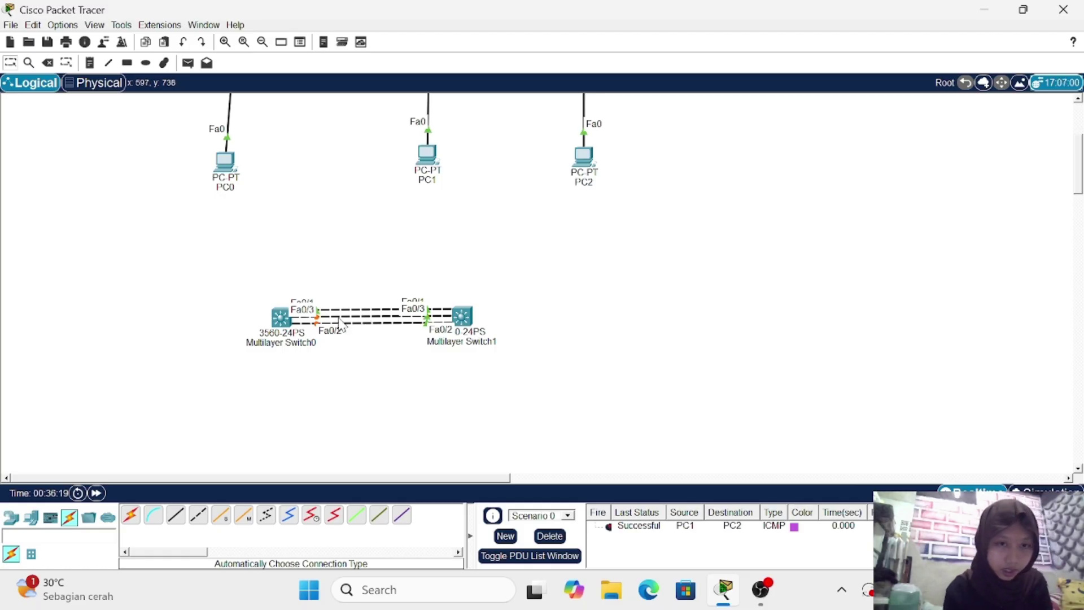
# Step: Open the command line of Multilayer Switch0 and answer no to the initial configuration dialog
pyautogui.click(271, 321)
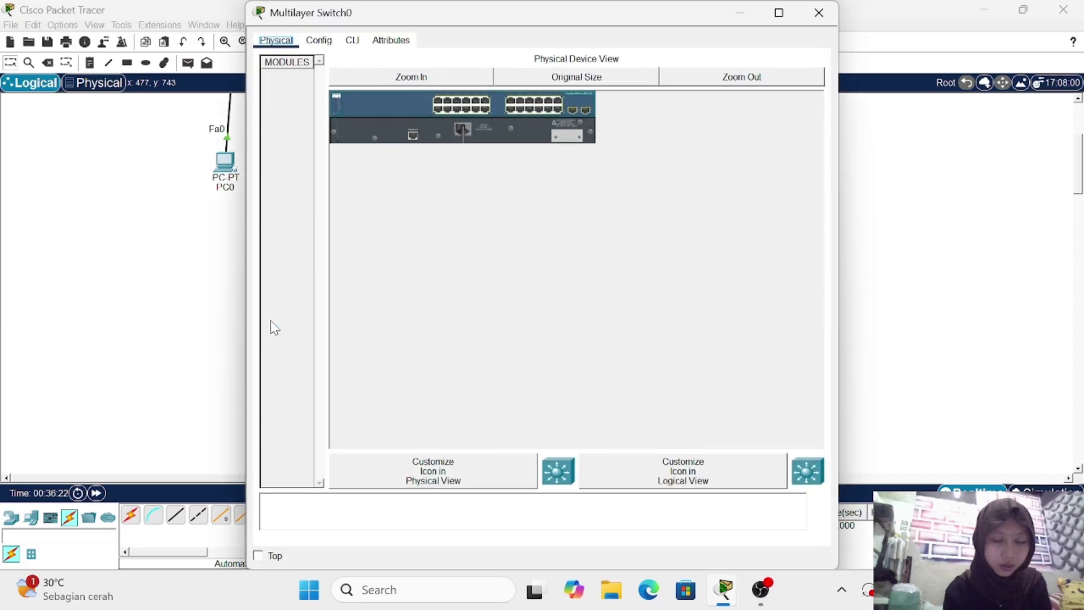
pyautogui.click(351, 41)
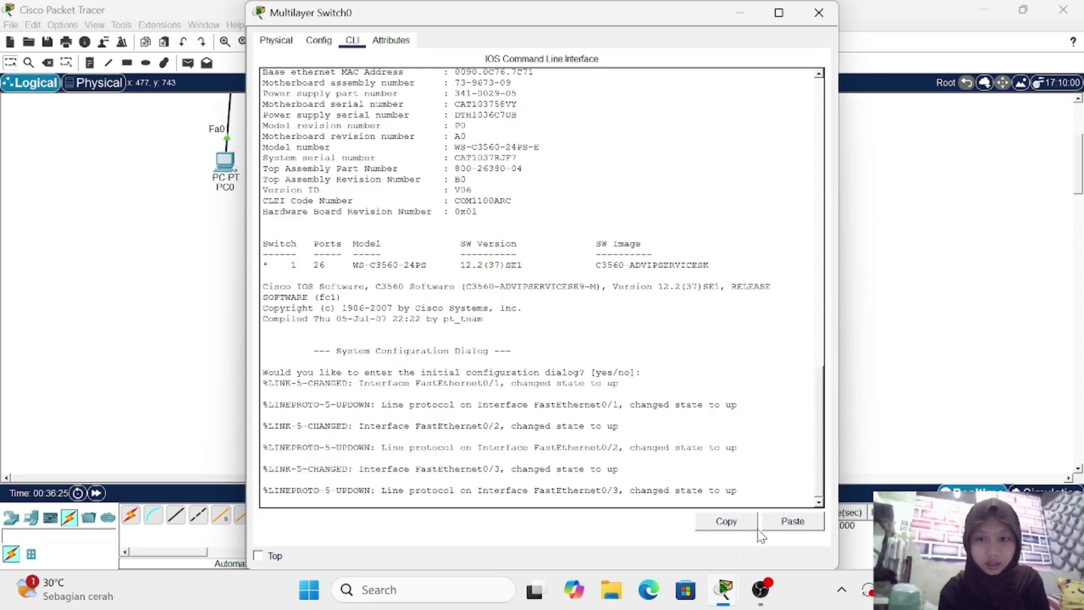
pyautogui.press('Return')
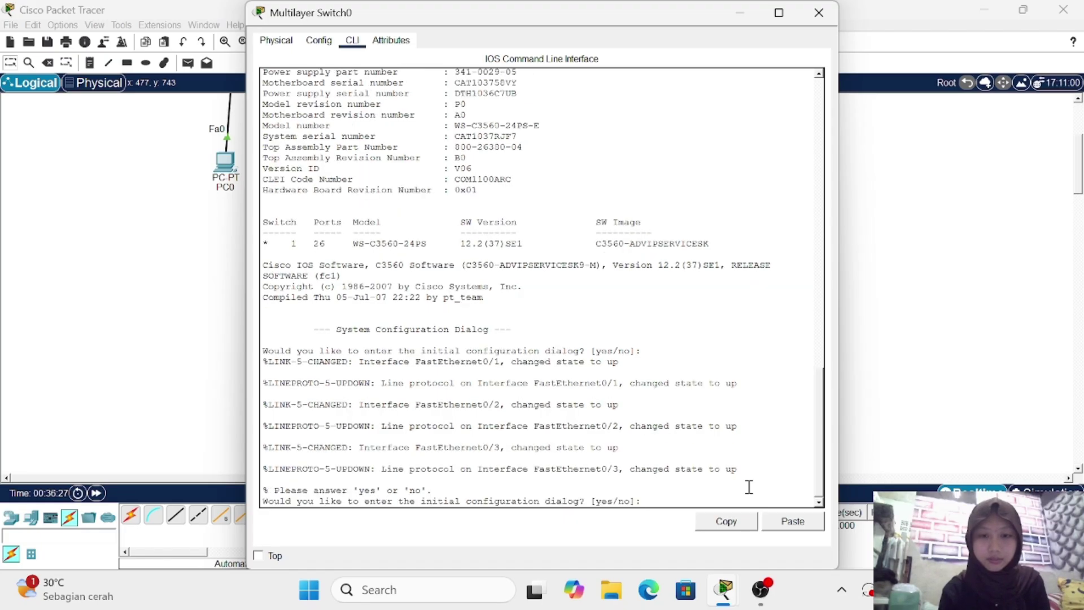
pyautogui.write('no')
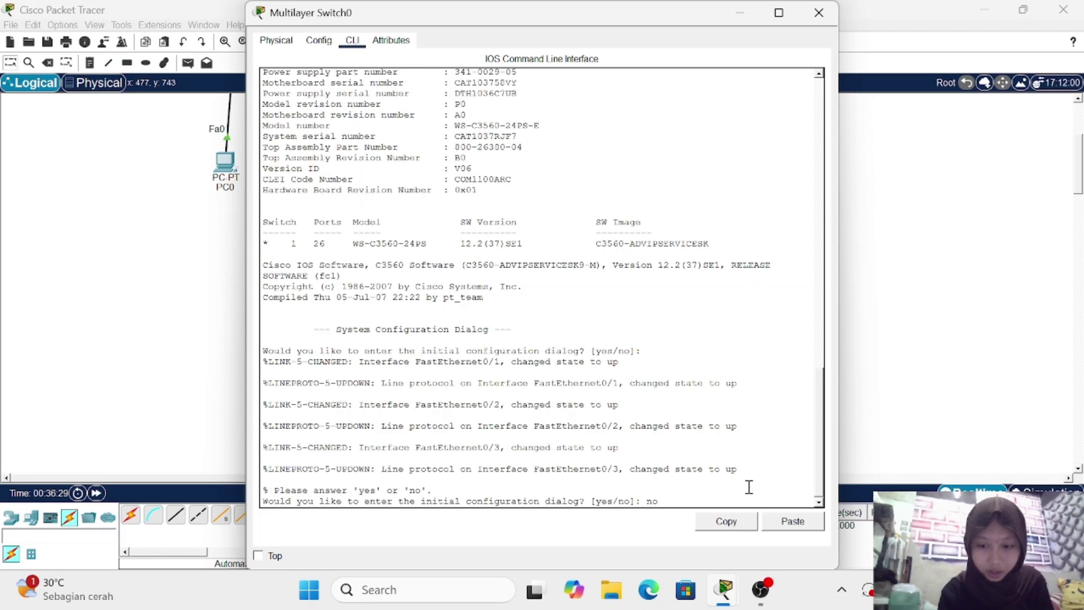
pyautogui.press('Return')
pyautogui.press('Return')
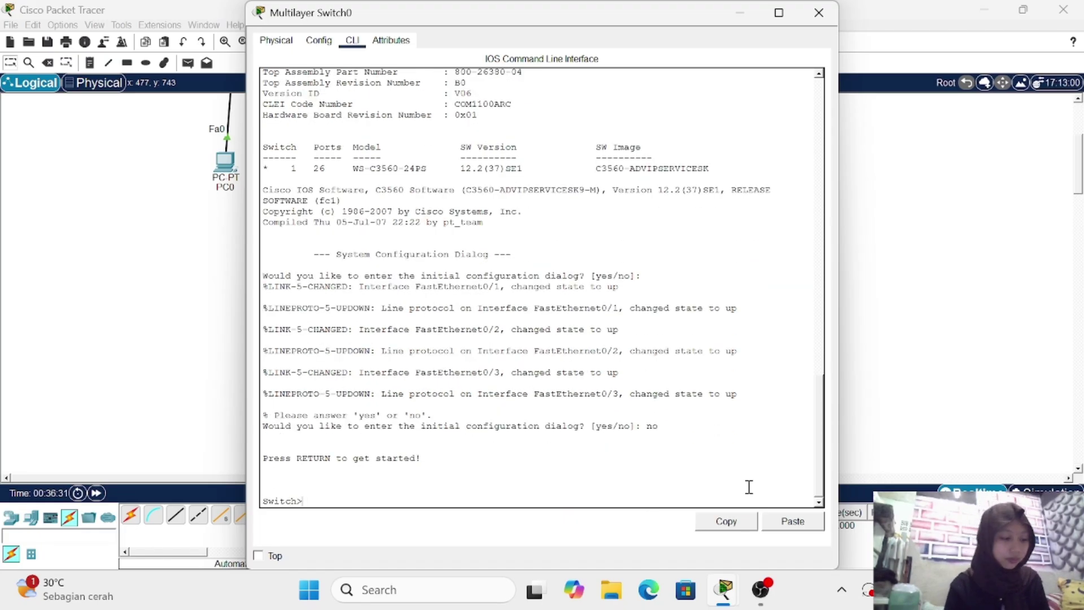
# Step: Enter global configuration mode on Multilayer Switch0 and select the interface range fa0/1-3
pyautogui.write('en')
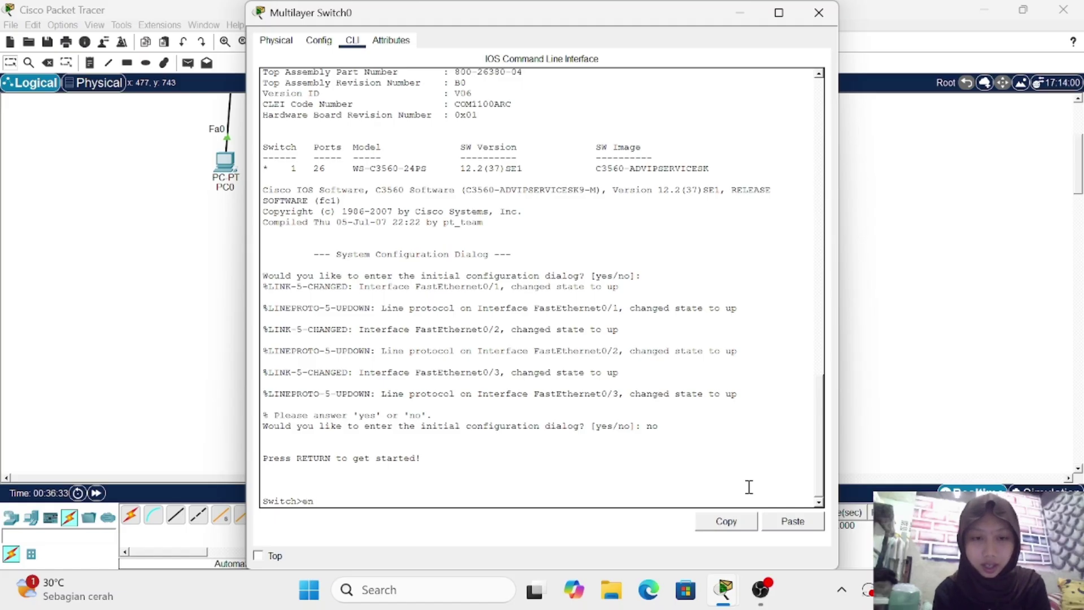
pyautogui.press('Return')
pyautogui.write('con')
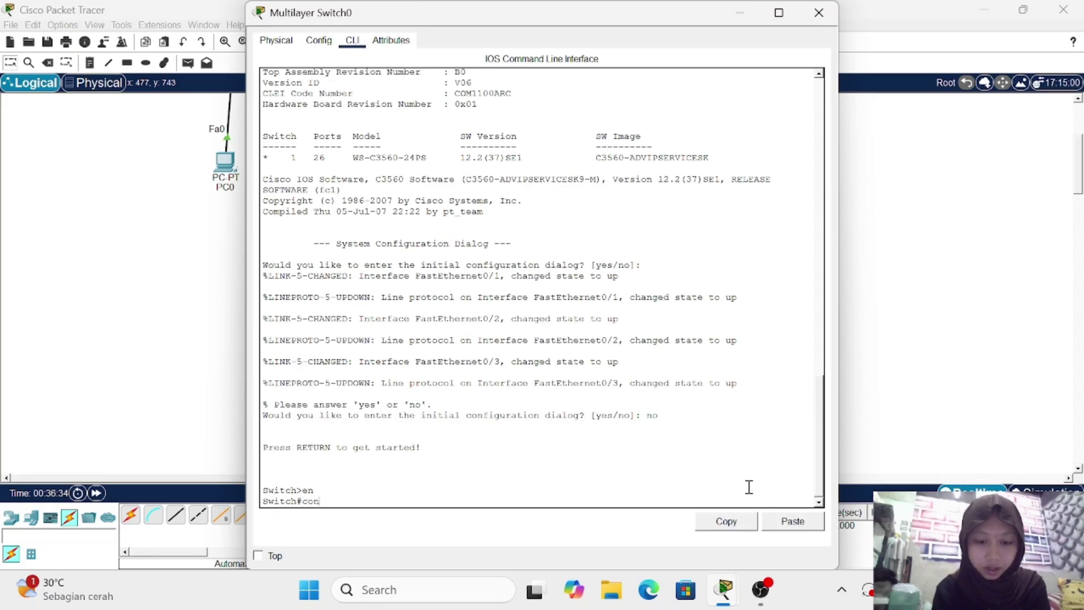
pyautogui.write('f t')
pyautogui.press('Return')
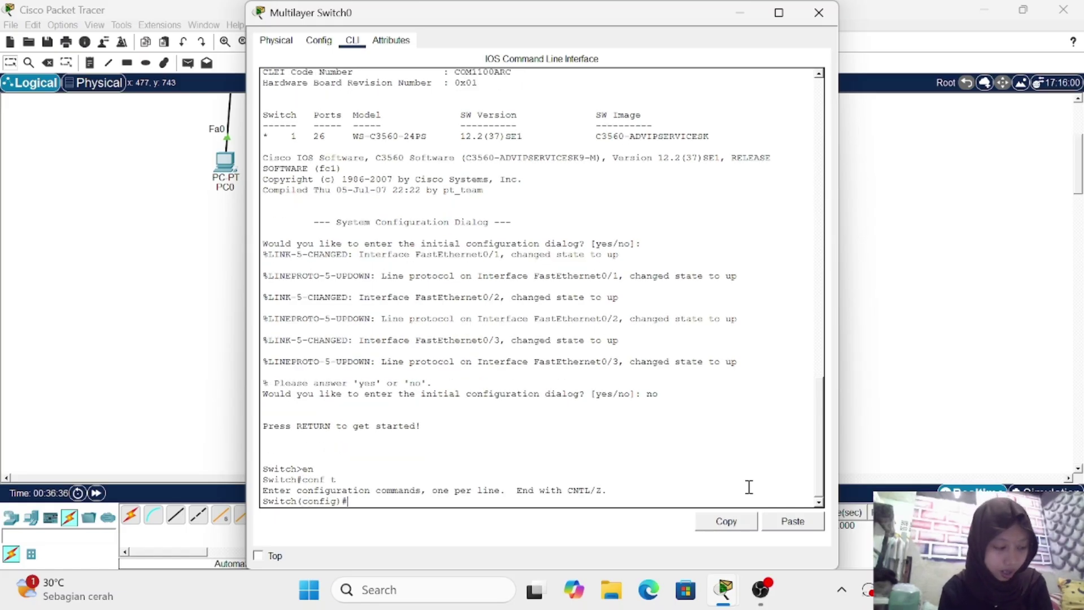
pyautogui.write('int ra ')
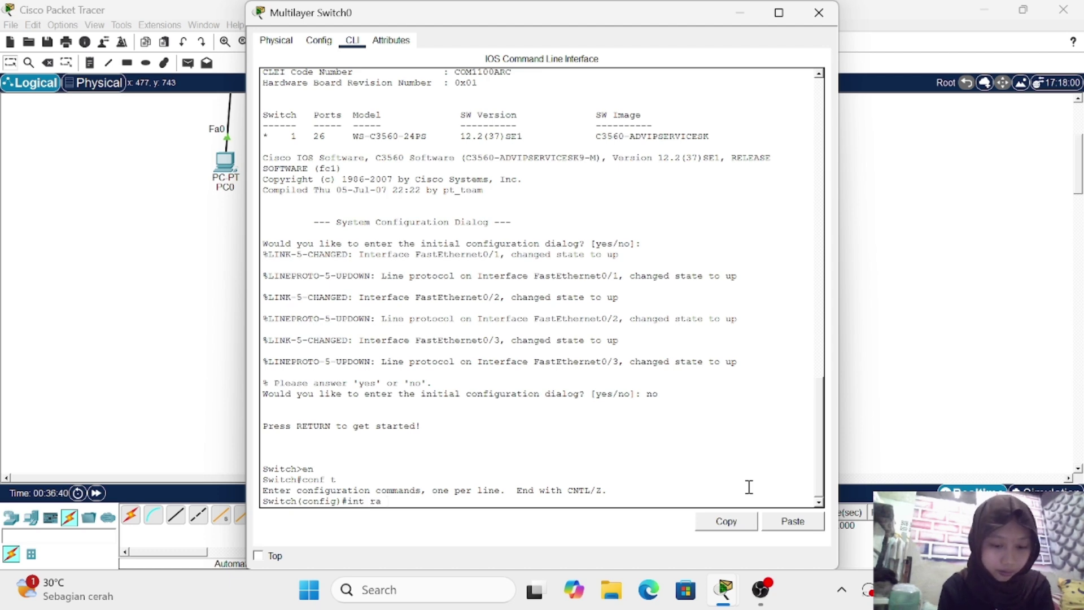
pyautogui.write('fa0')
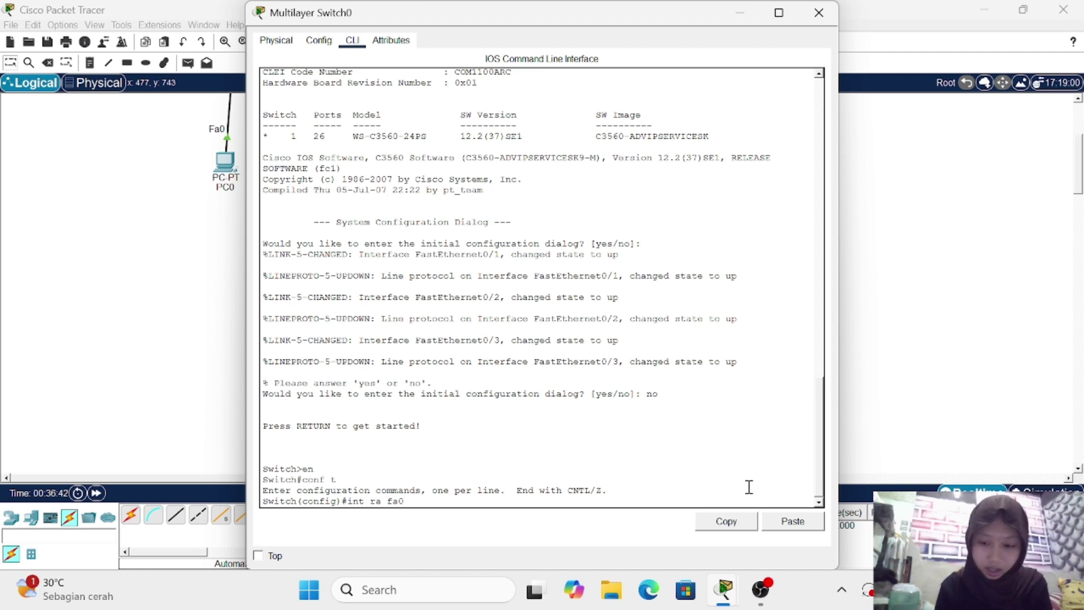
pyautogui.write('/1-3')
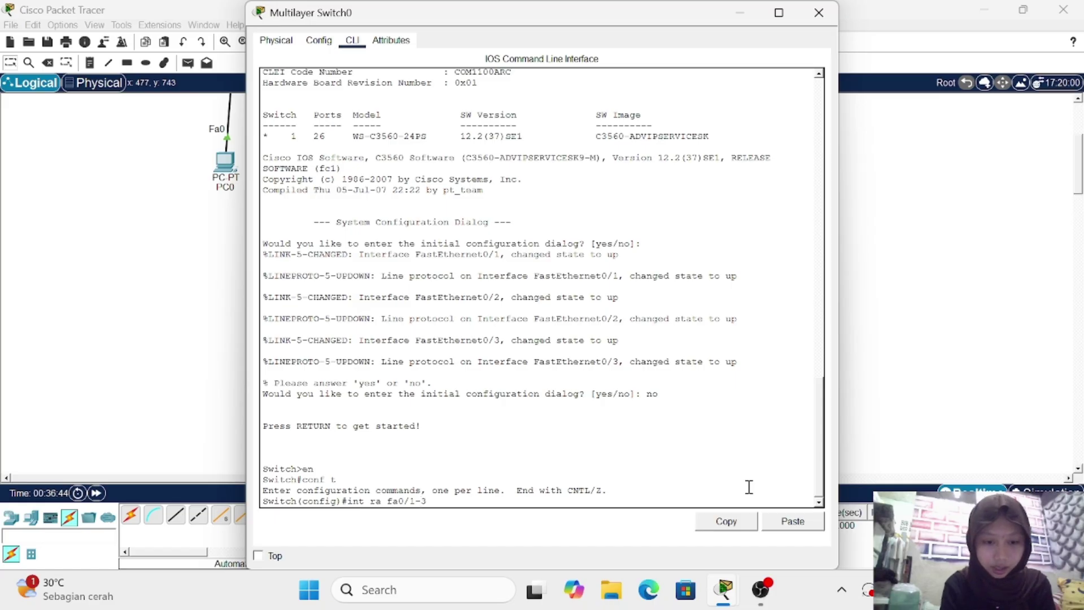
pyautogui.press('Return')
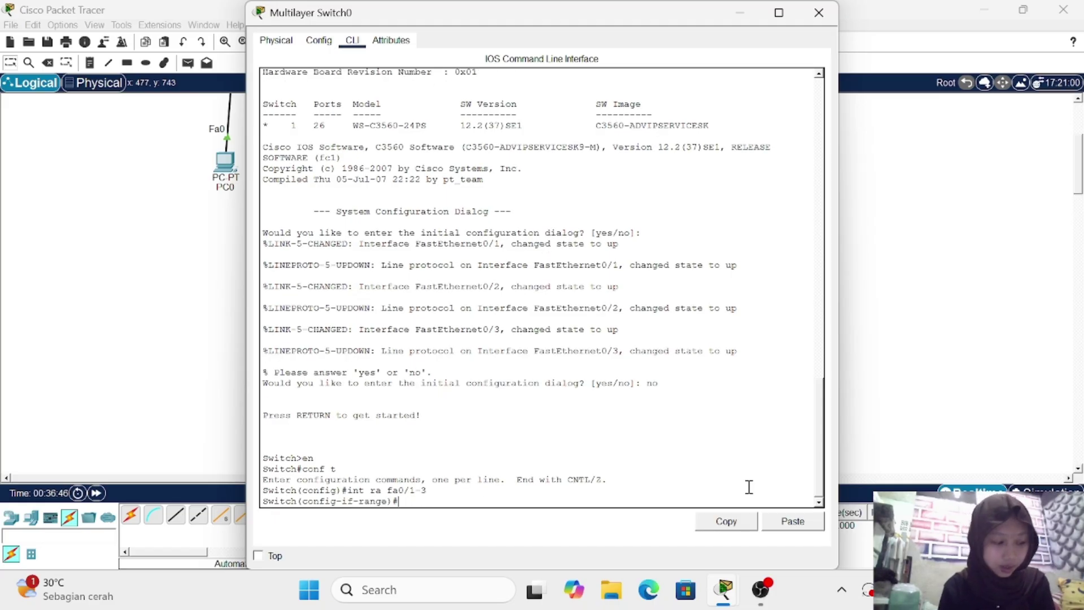
# Step: Set the trunk encapsulation of ports fa0/1-3 on Multilayer Switch0 to dot1q
pyautogui.write('swi')
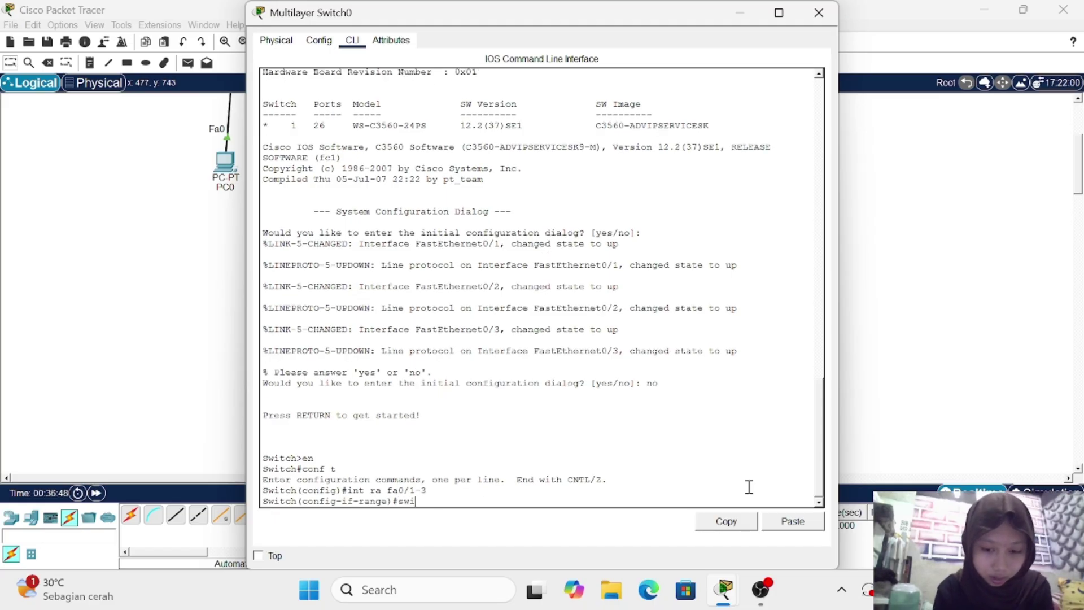
pyautogui.press('Tab')
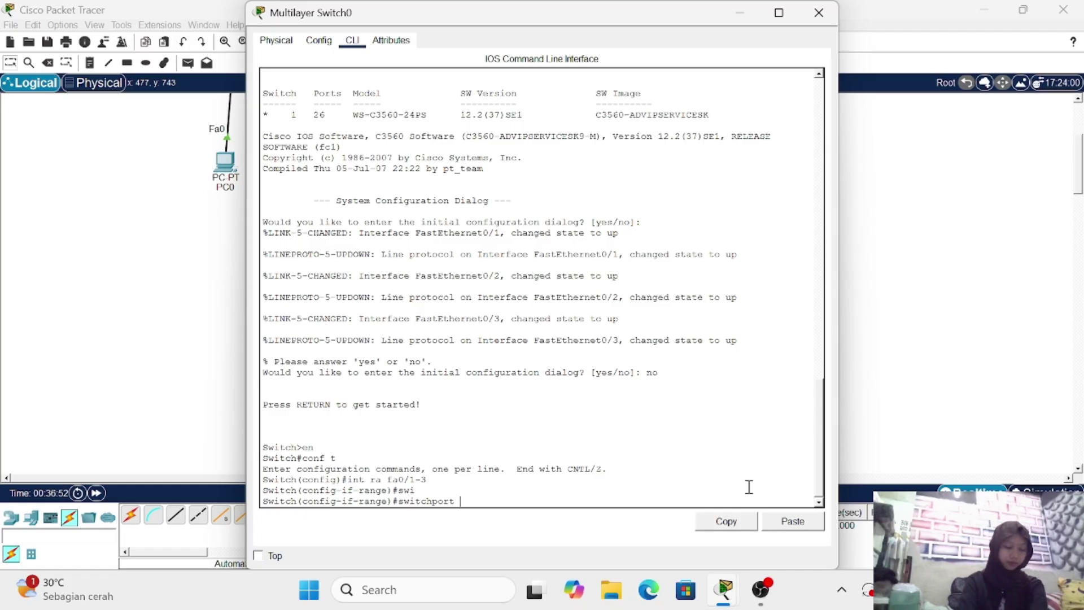
pyautogui.write('tri')
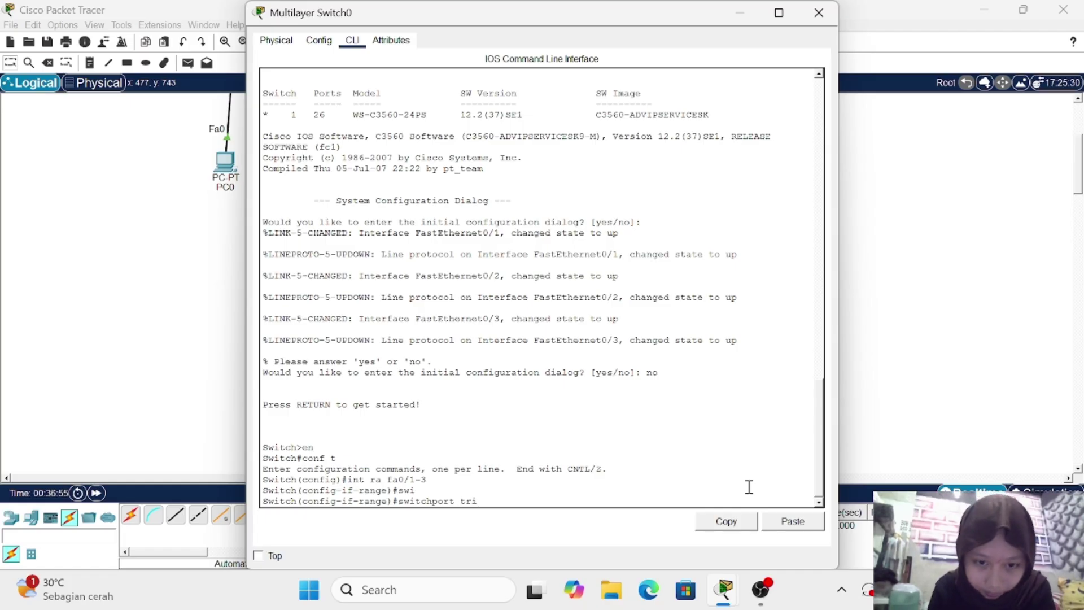
pyautogui.press('BackSpace')
pyautogui.write('u')
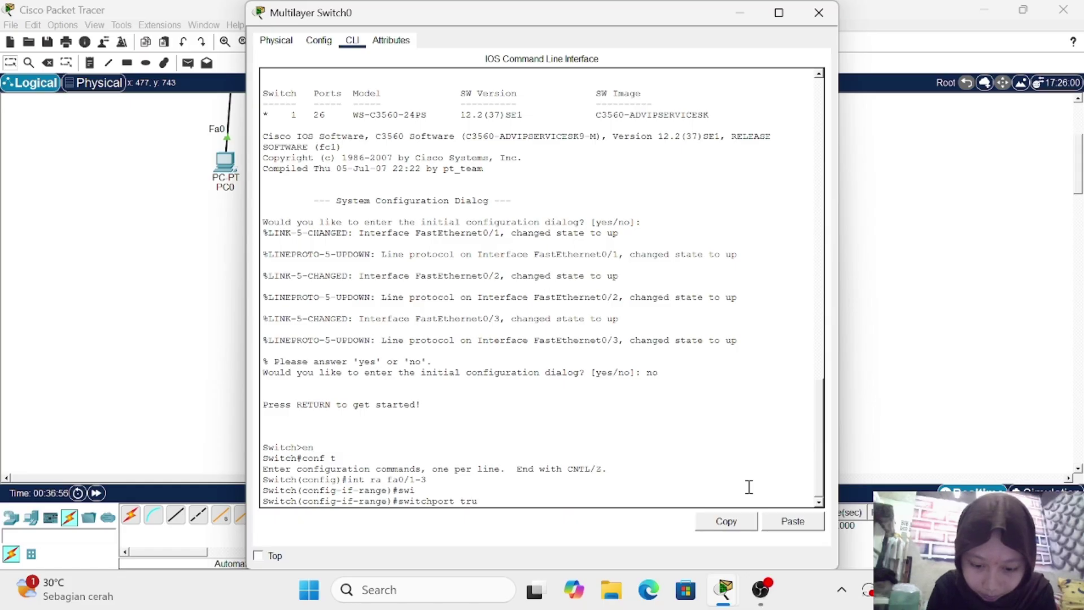
pyautogui.write('nk enc')
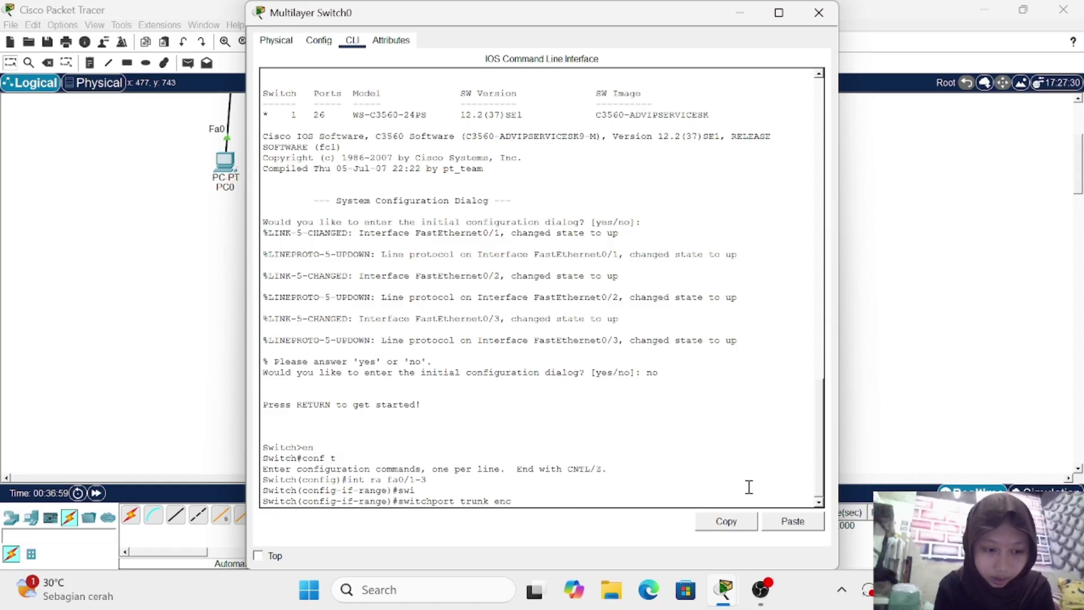
pyautogui.press('Tab')
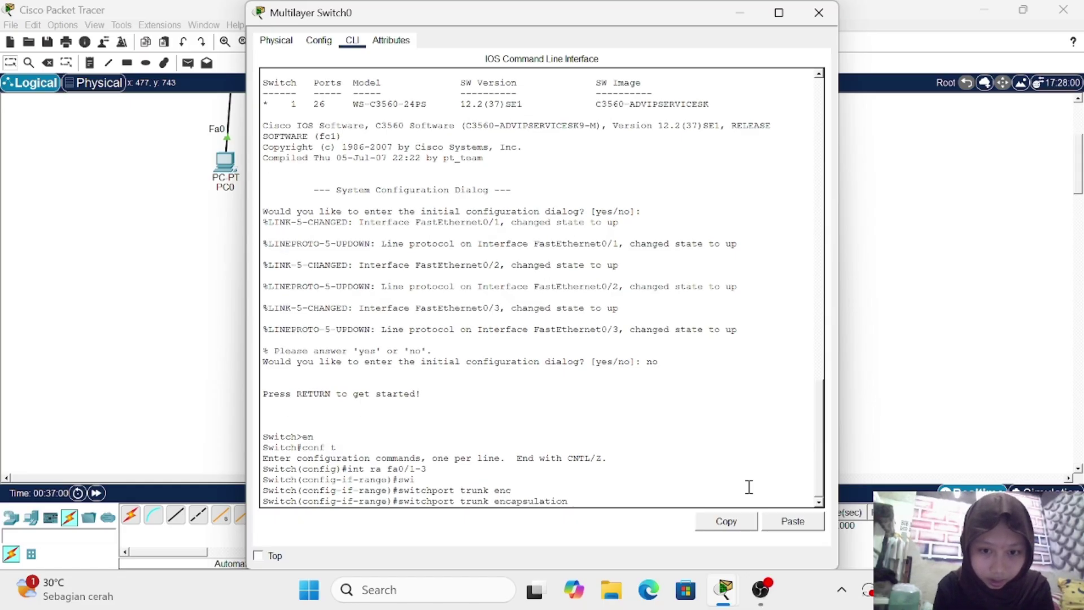
pyautogui.write('do')
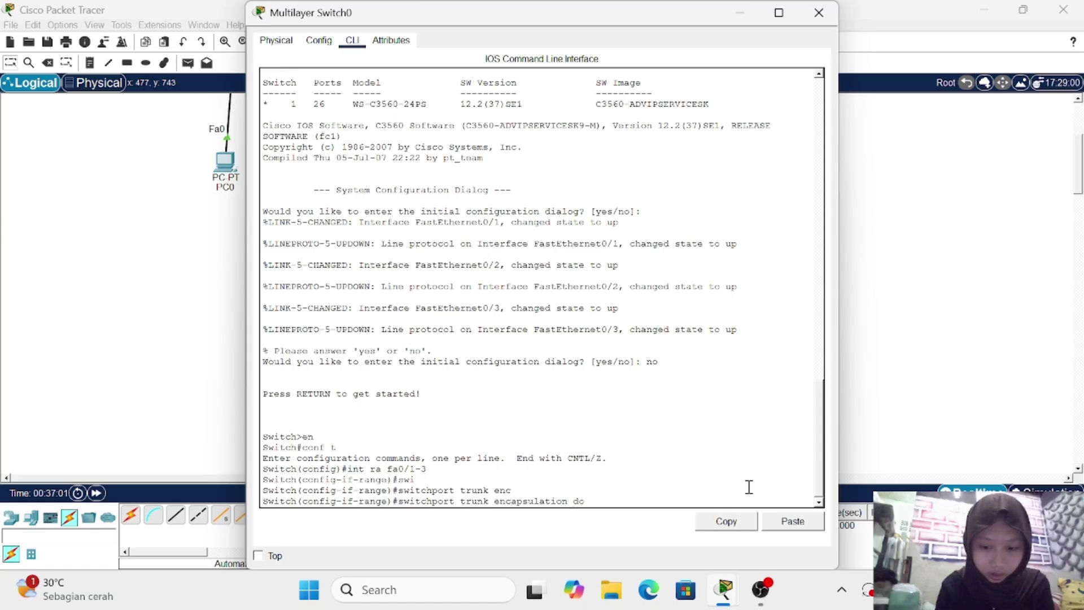
pyautogui.press('Tab')
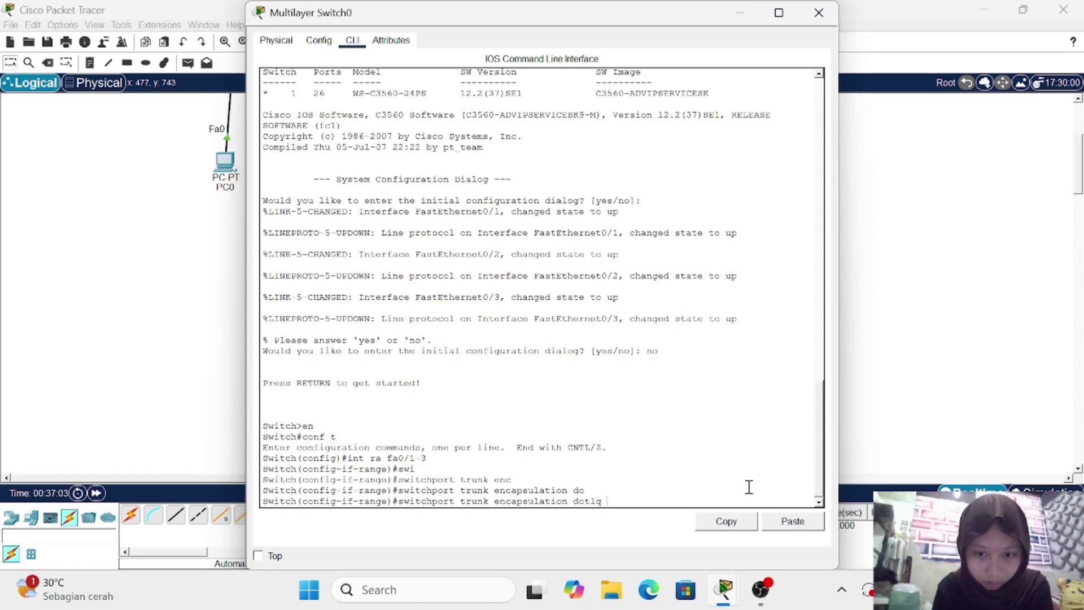
pyautogui.press('Return')
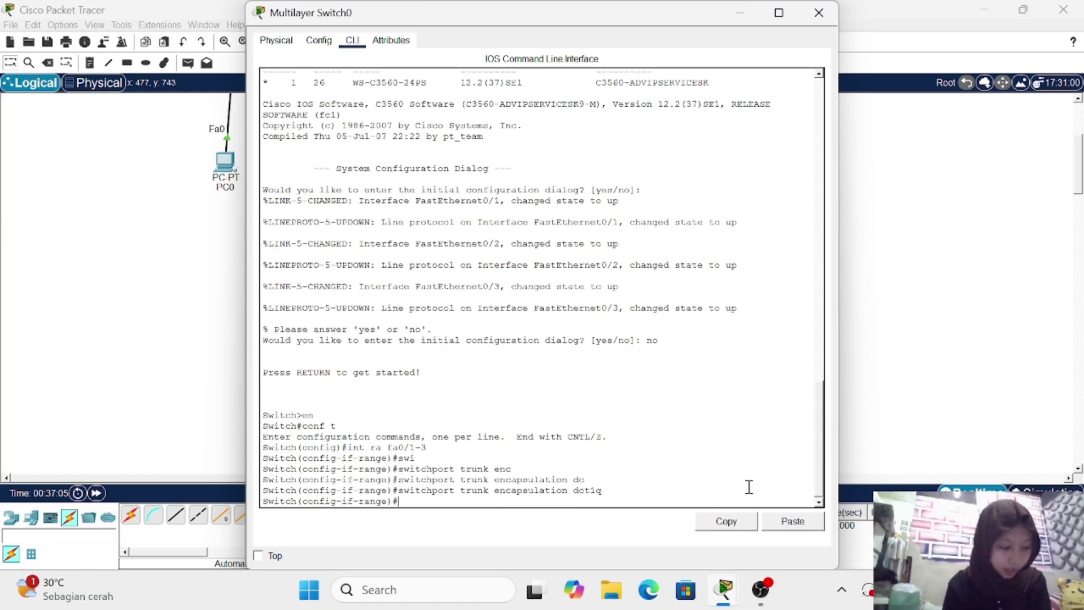
# Step: Set ports fa0/1-3 on Multilayer Switch0 to switchport mode trunk
pyautogui.write('swi')
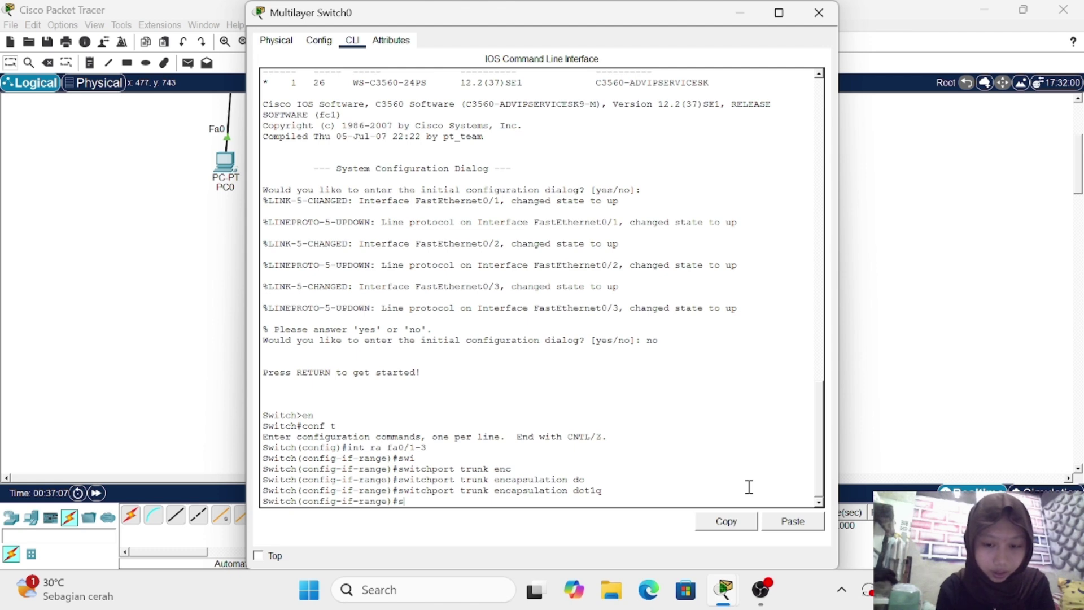
pyautogui.press('Tab')
pyautogui.write('m')
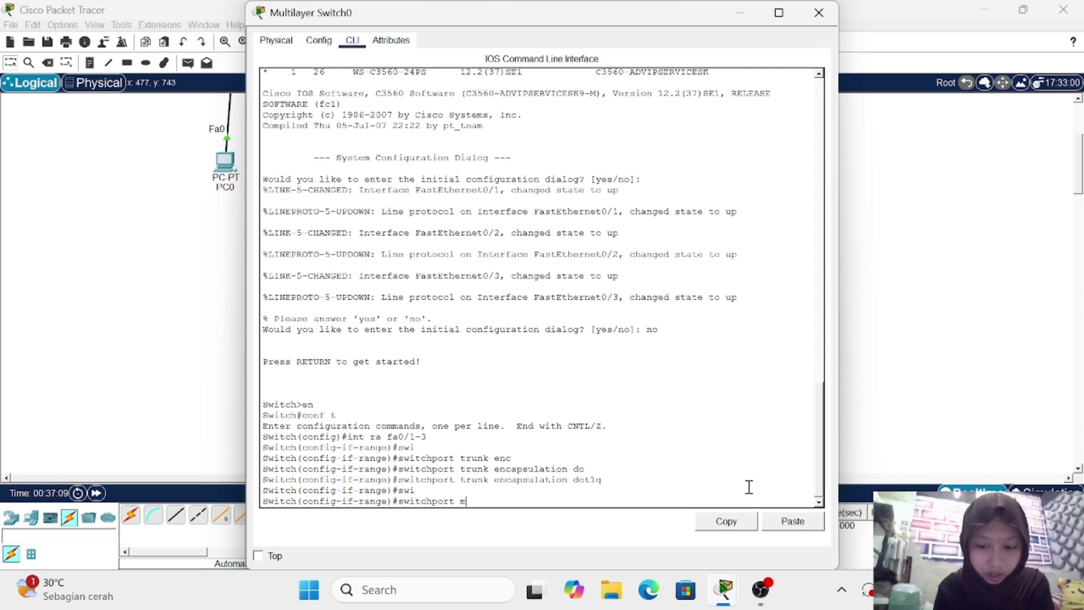
pyautogui.write('ode trunk')
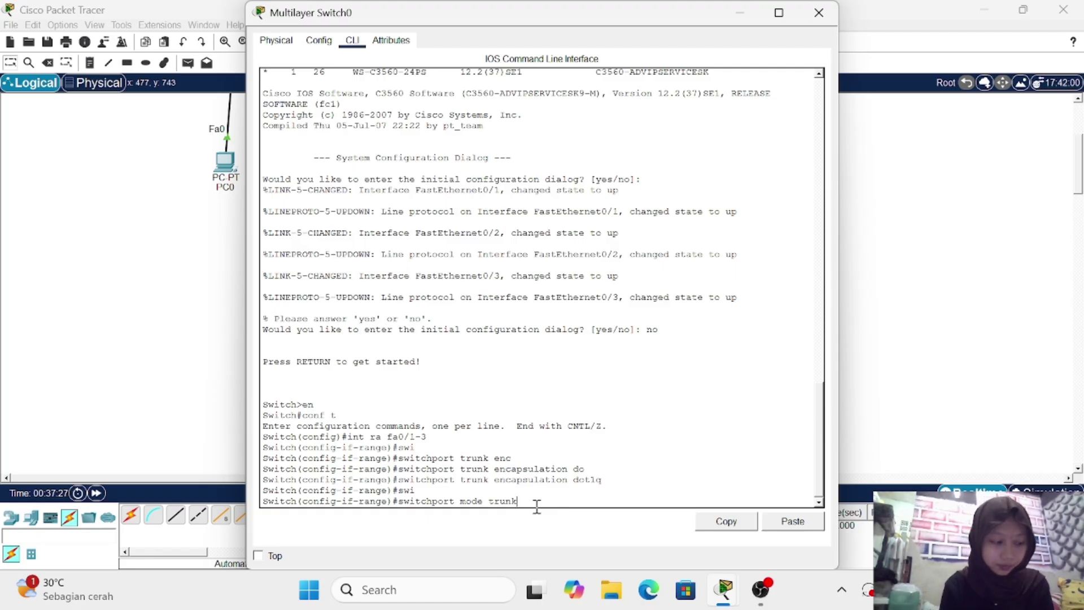
pyautogui.press('Return')
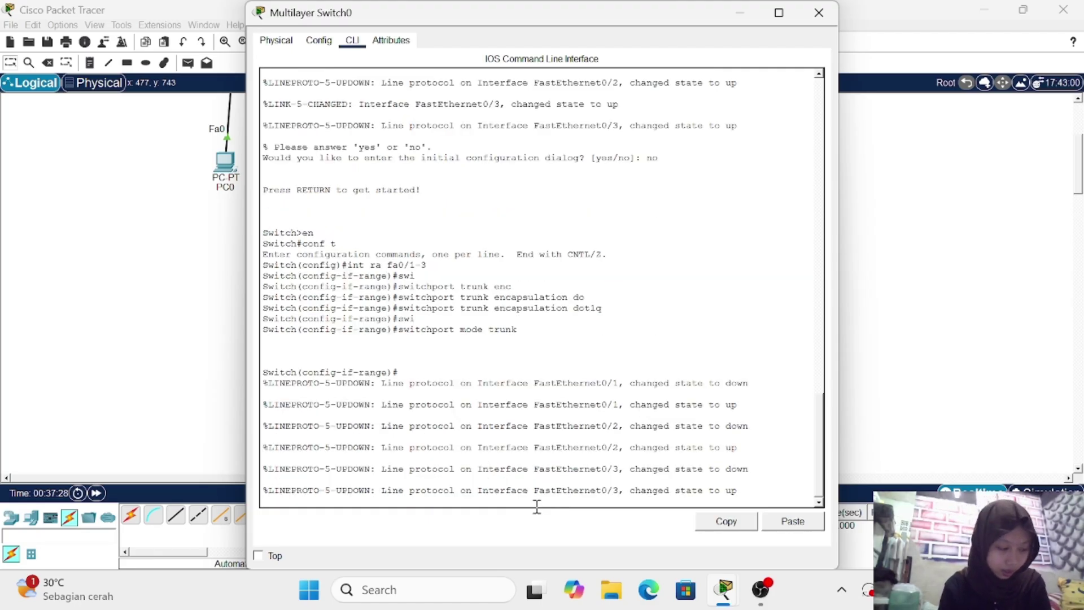
# Step: Assign ports fa0/1-3 on Multilayer Switch0 to channel-group 1 with mode on
pyautogui.press('Return')
pyautogui.write('ch')
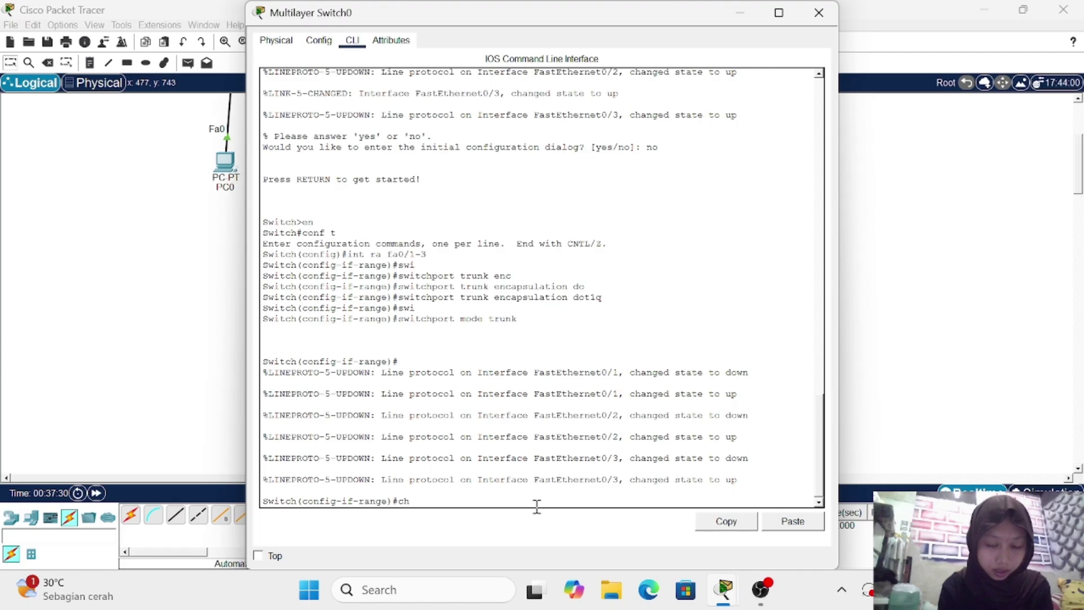
pyautogui.write('annel')
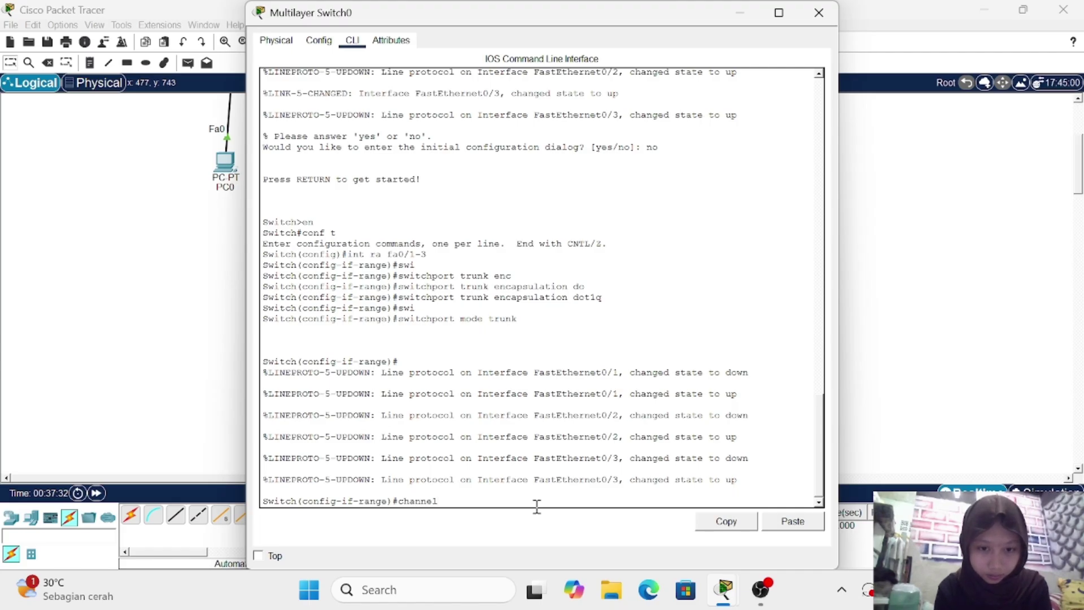
pyautogui.write('-')
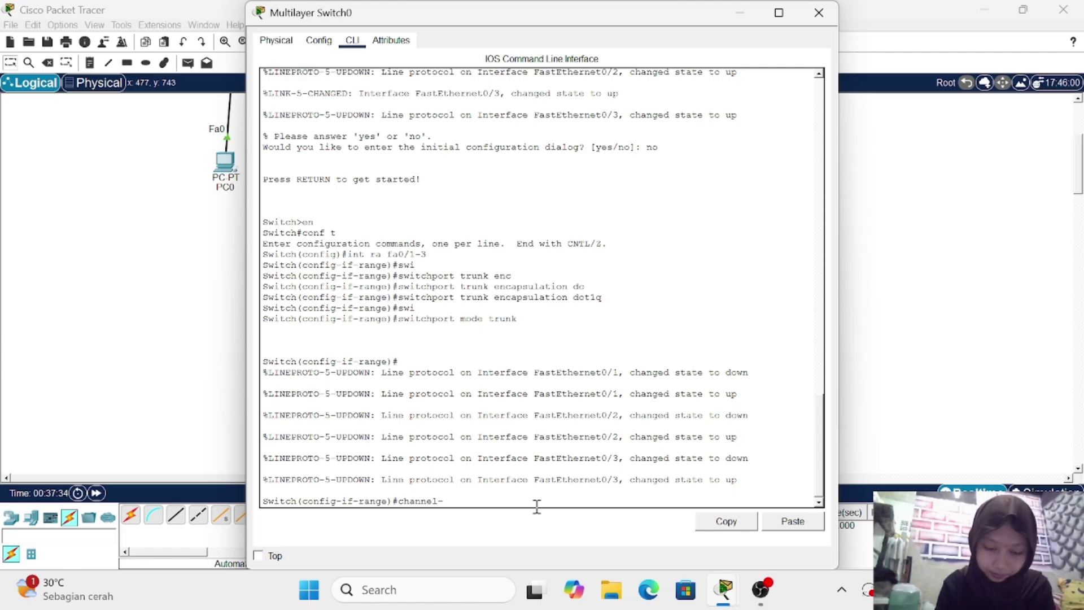
pyautogui.write('group')
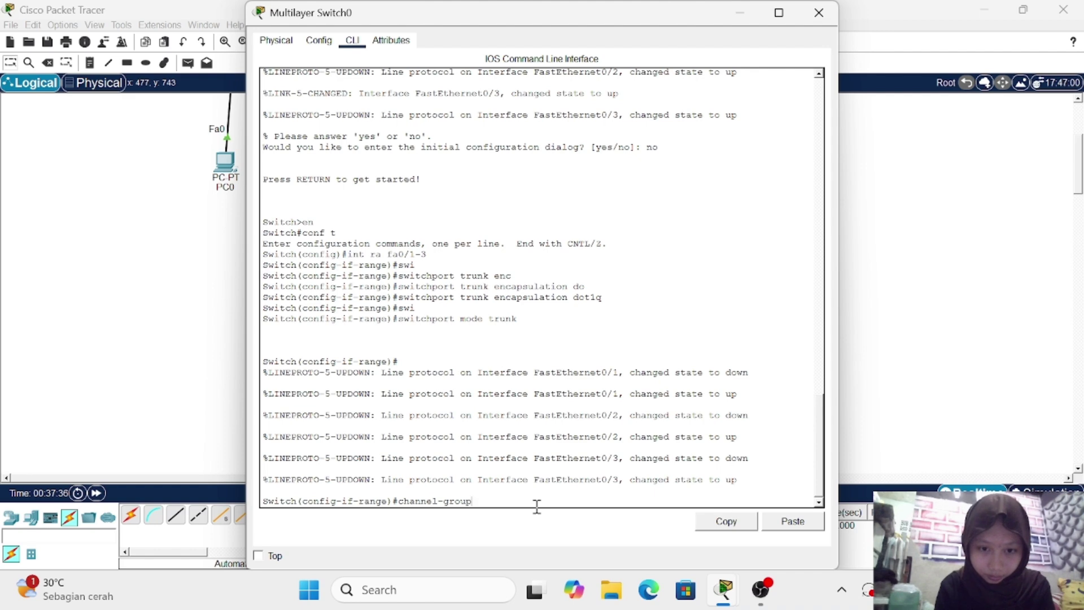
pyautogui.write('b')
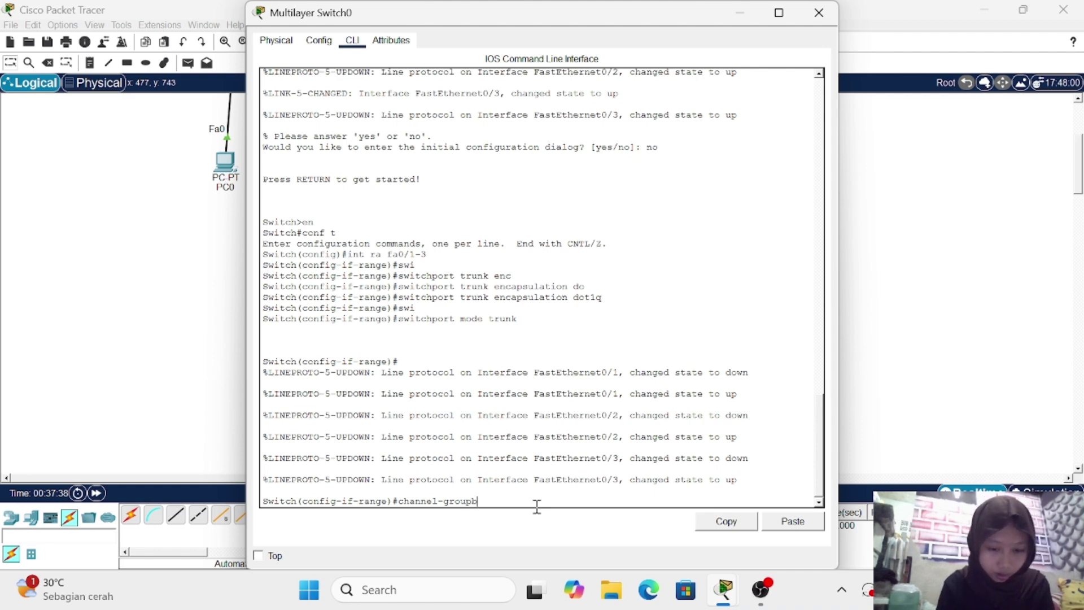
pyautogui.press('BackSpace')
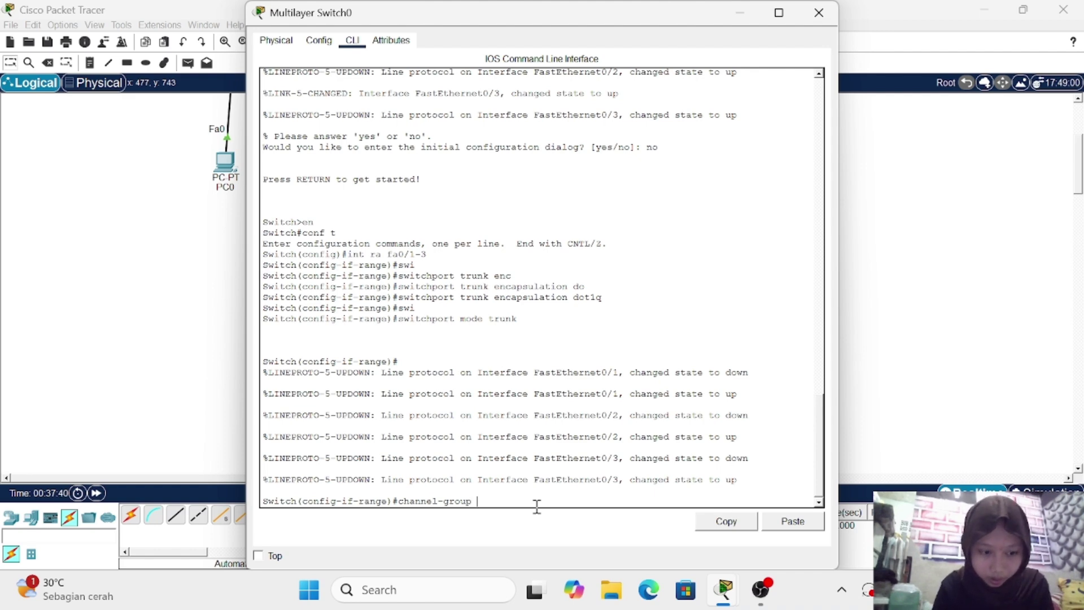
pyautogui.write('1 mod')
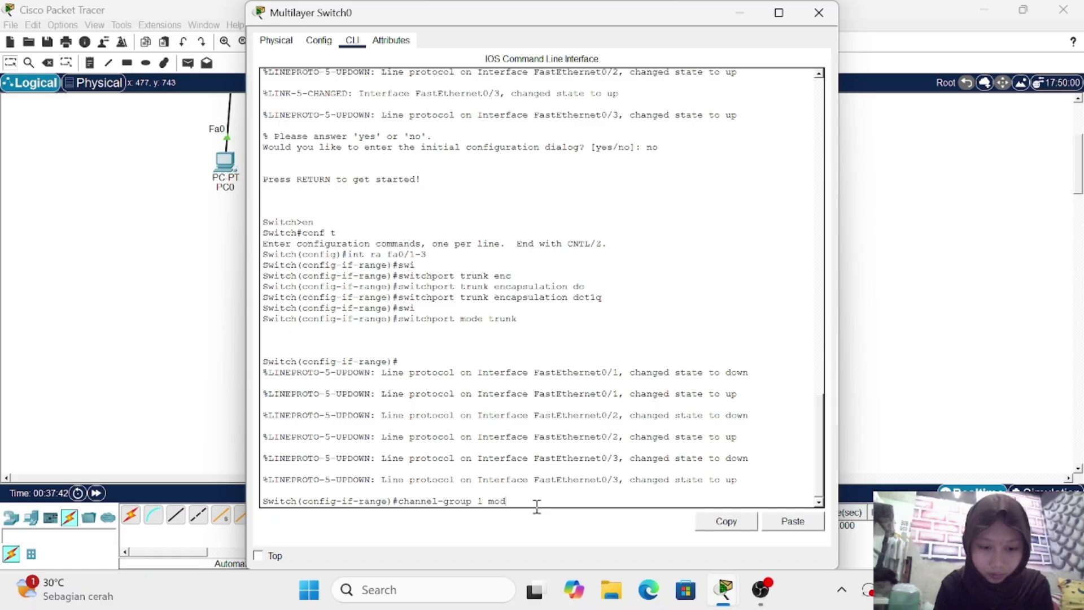
pyautogui.write('e on')
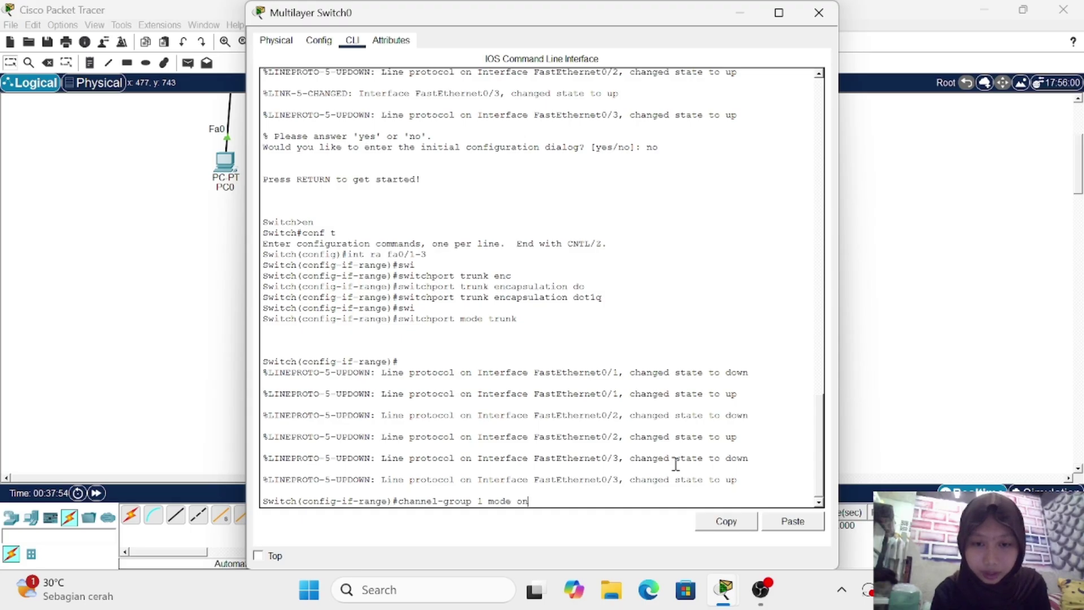
pyautogui.press('Return')
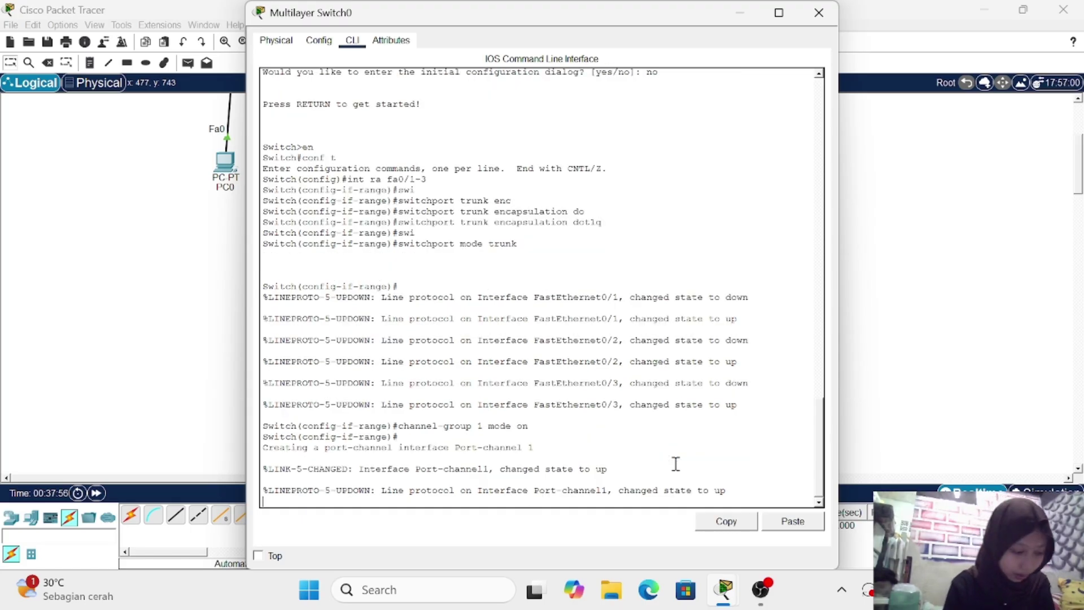
pyautogui.press('Return')
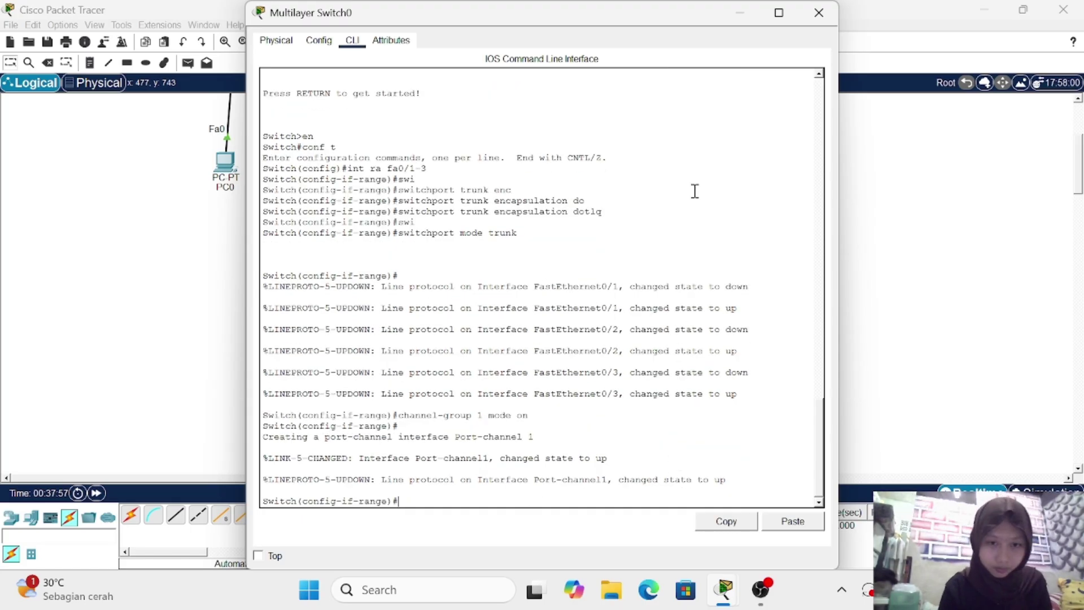
# Step: Open the command line of Multilayer Switch1 and answer no to the initial configuration dialog
pyautogui.click(736, 15)
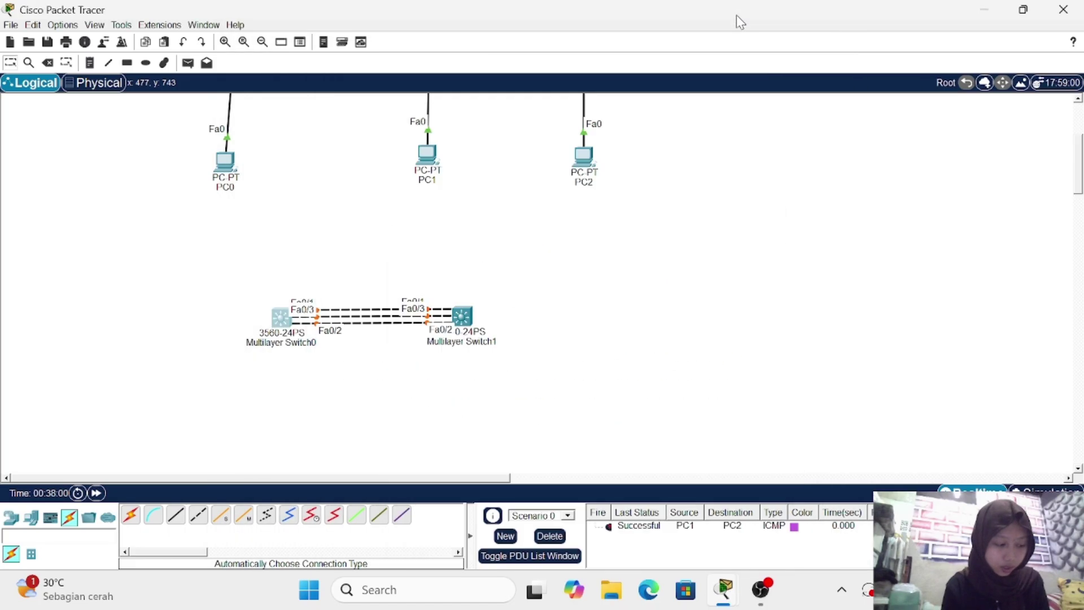
pyautogui.click(462, 318)
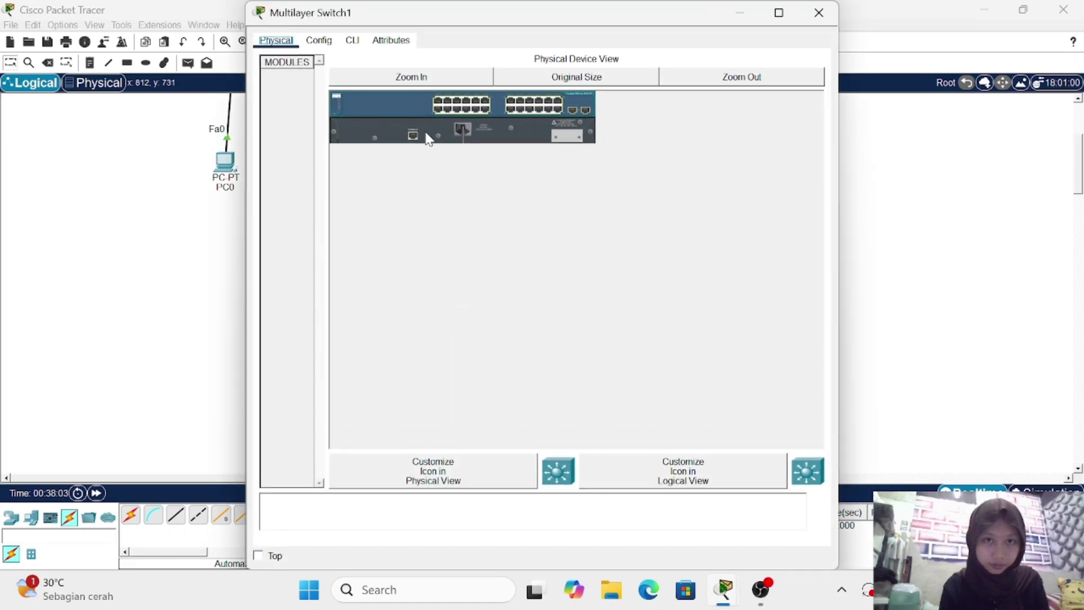
pyautogui.click(352, 46)
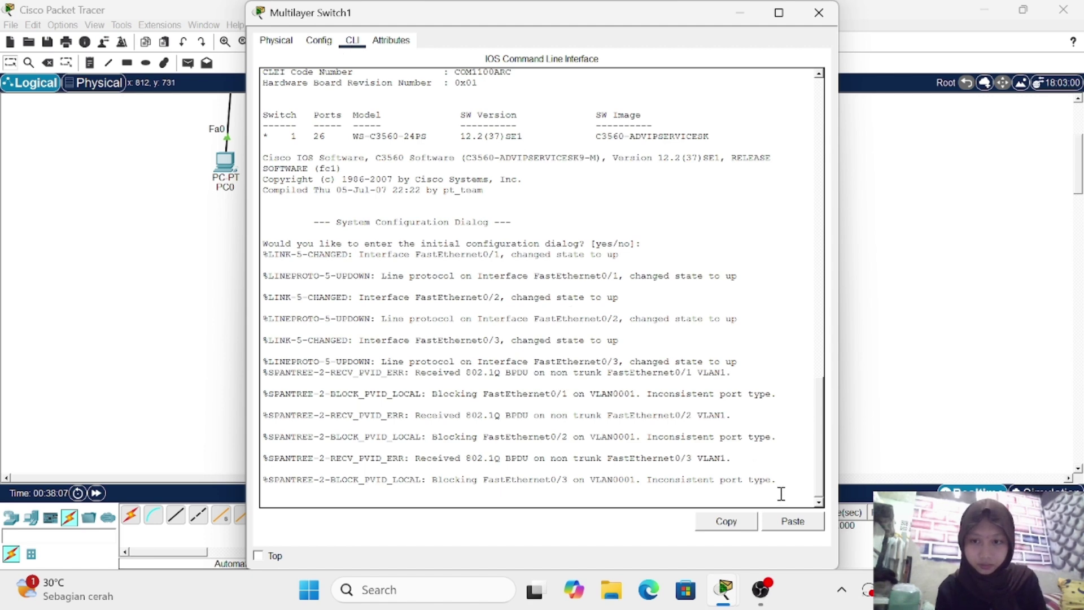
pyautogui.press('Return')
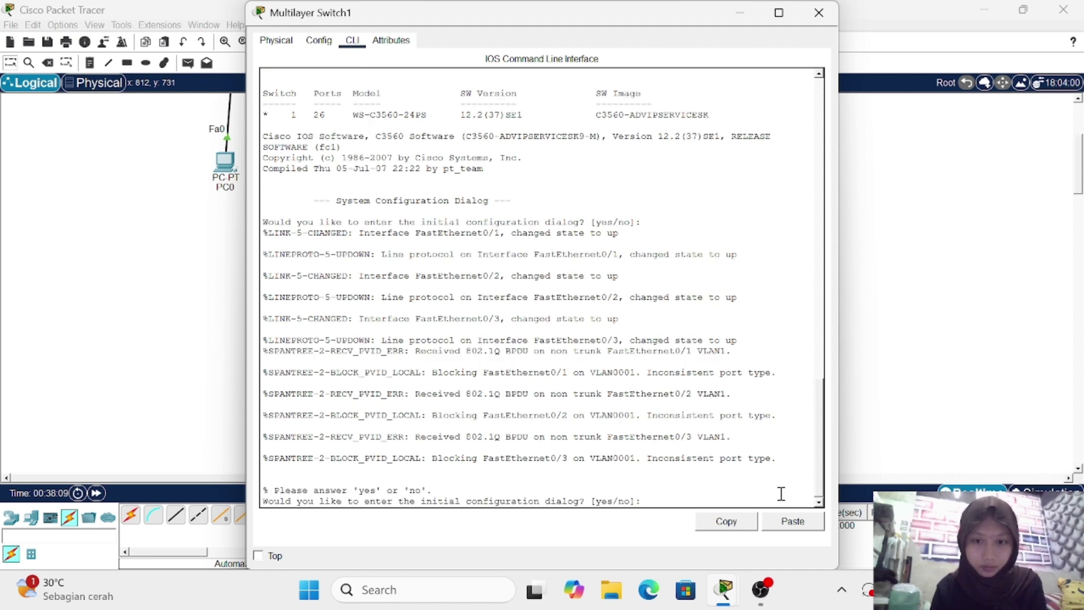
pyautogui.write('no')
pyautogui.press('Return')
pyautogui.press('Return')
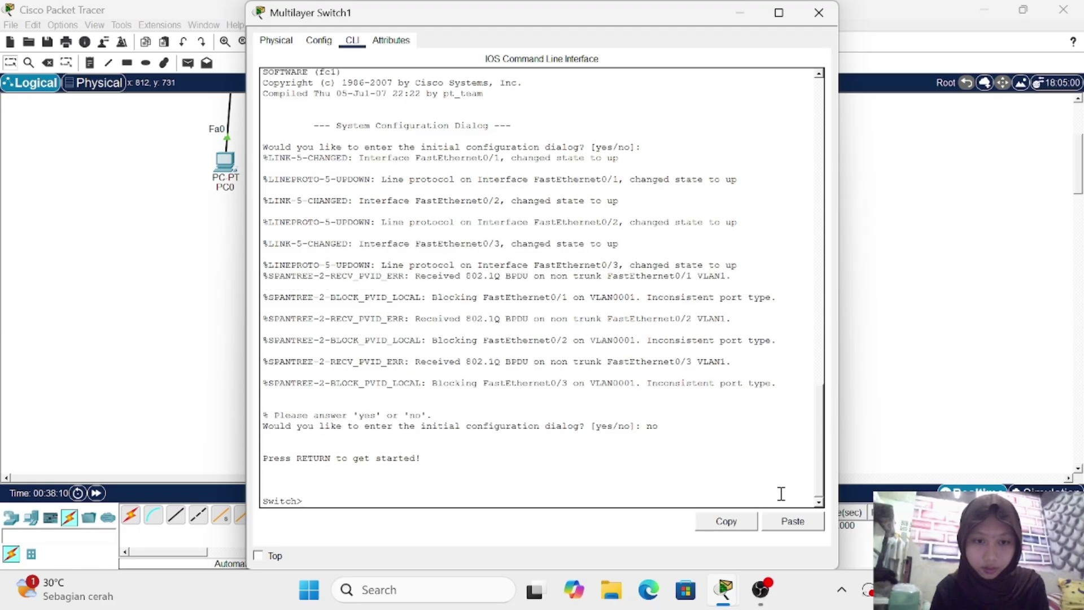
# Step: Enter global configuration mode on Multilayer Switch1 and select the interface range fa 0/1-3
pyautogui.write('en')
pyautogui.press('Return')
pyautogui.write('conf')
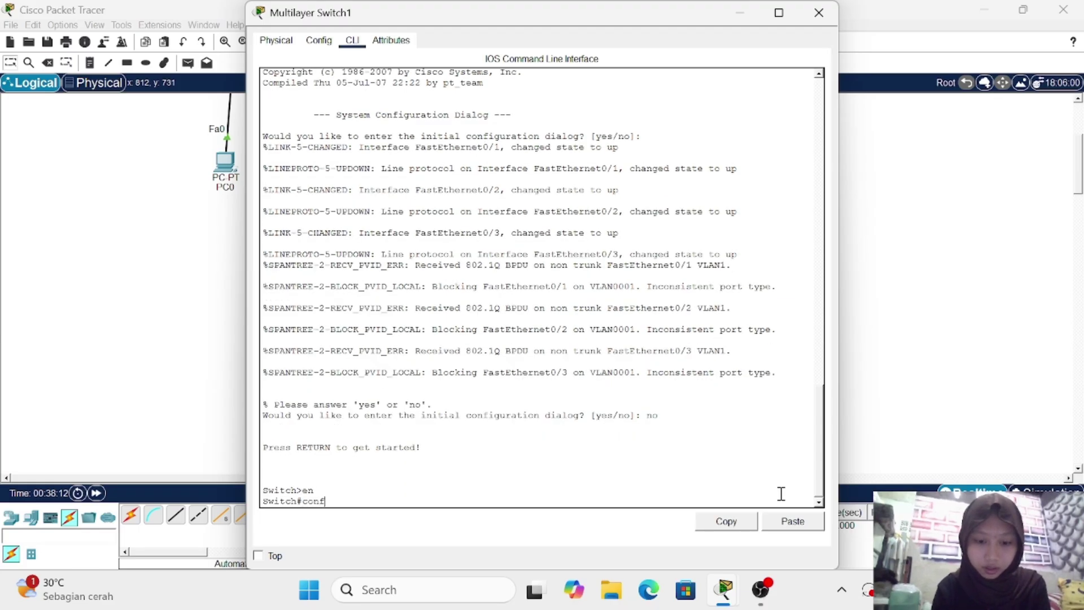
pyautogui.write(' t')
pyautogui.press('Return')
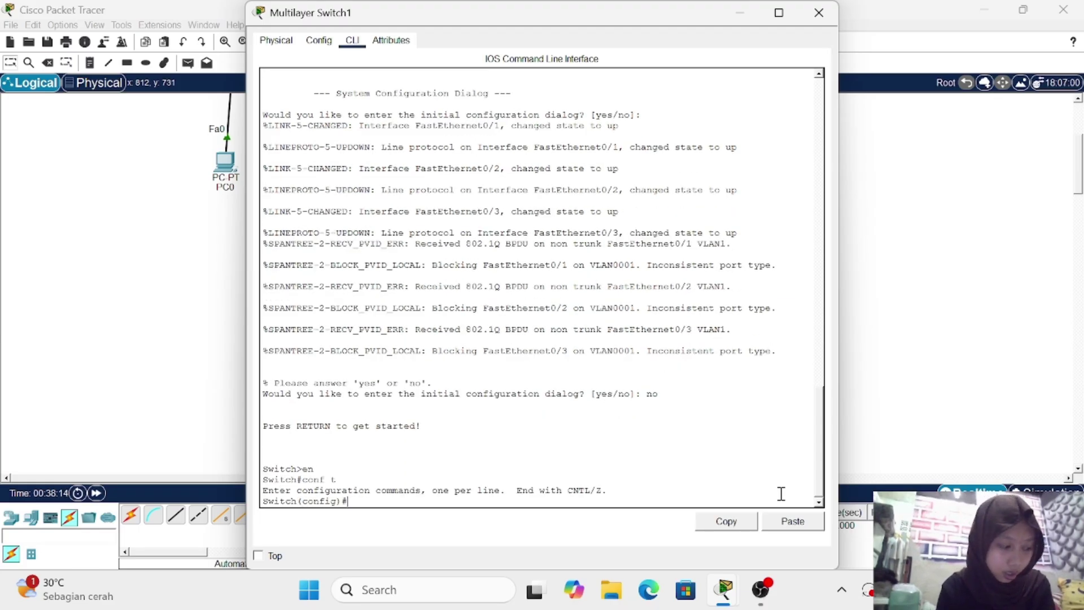
pyautogui.write('int')
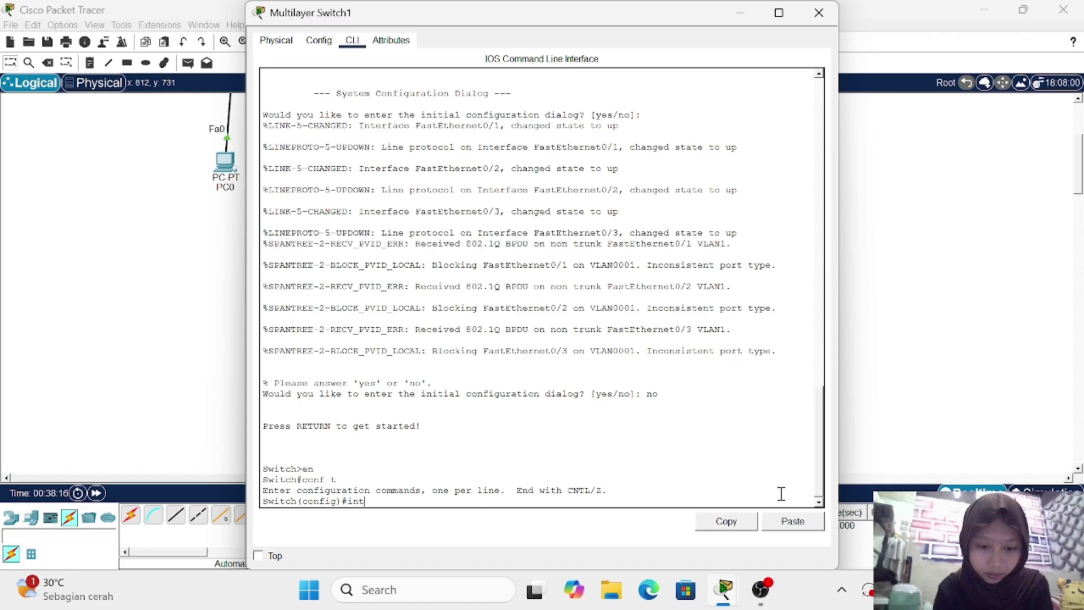
pyautogui.write(' ra fa ')
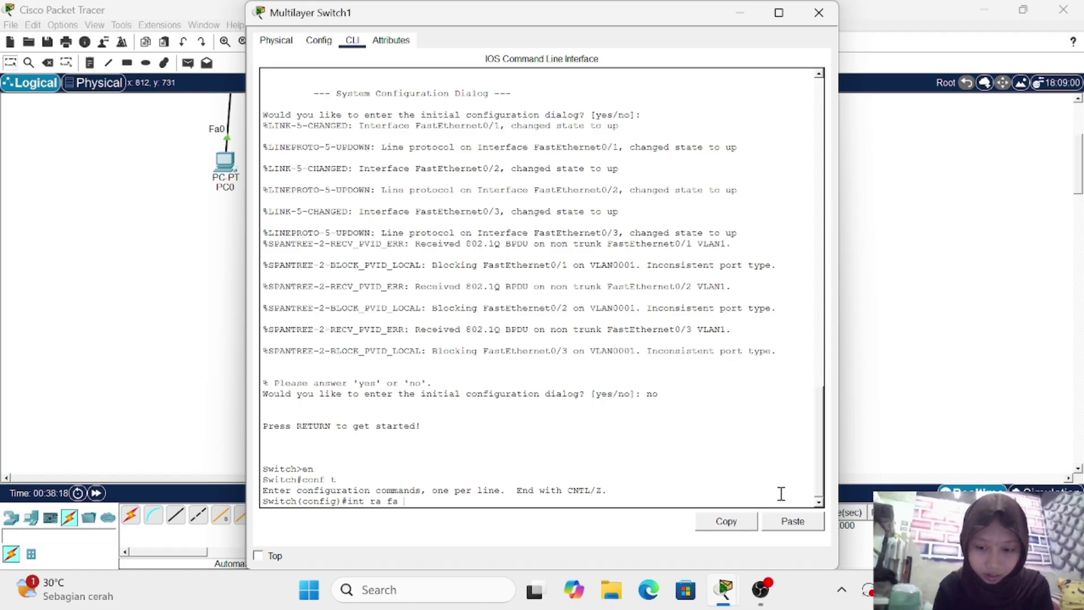
pyautogui.write('0/')
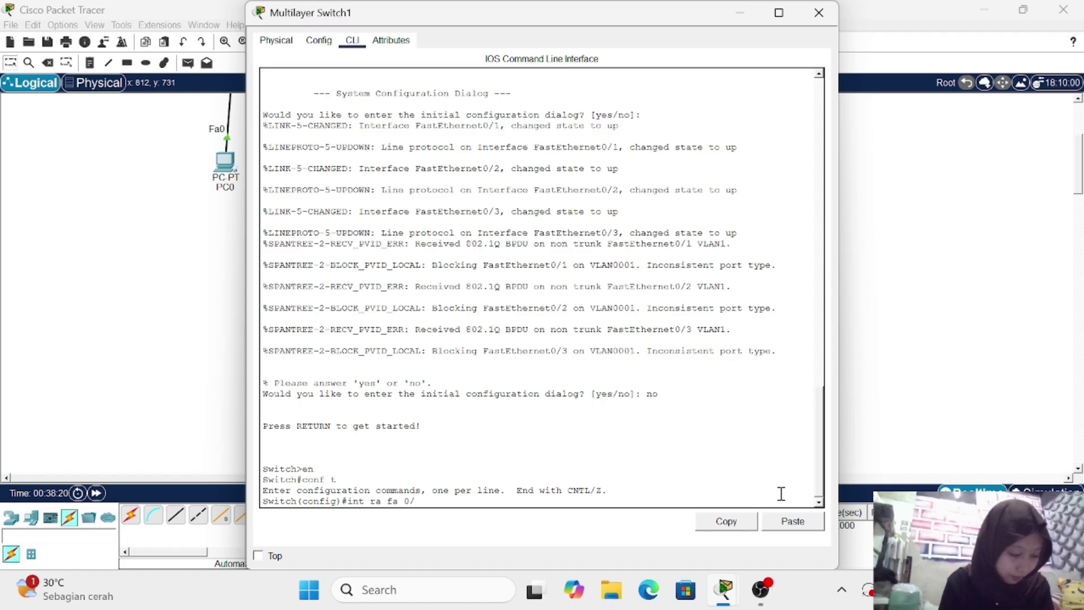
pyautogui.write('1-3')
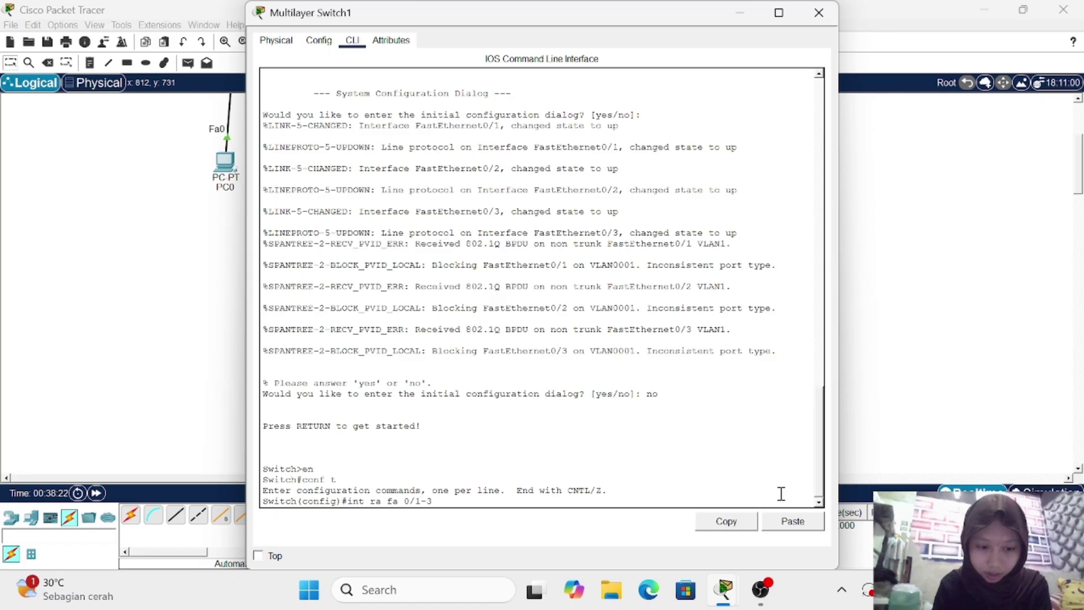
pyautogui.press('Return')
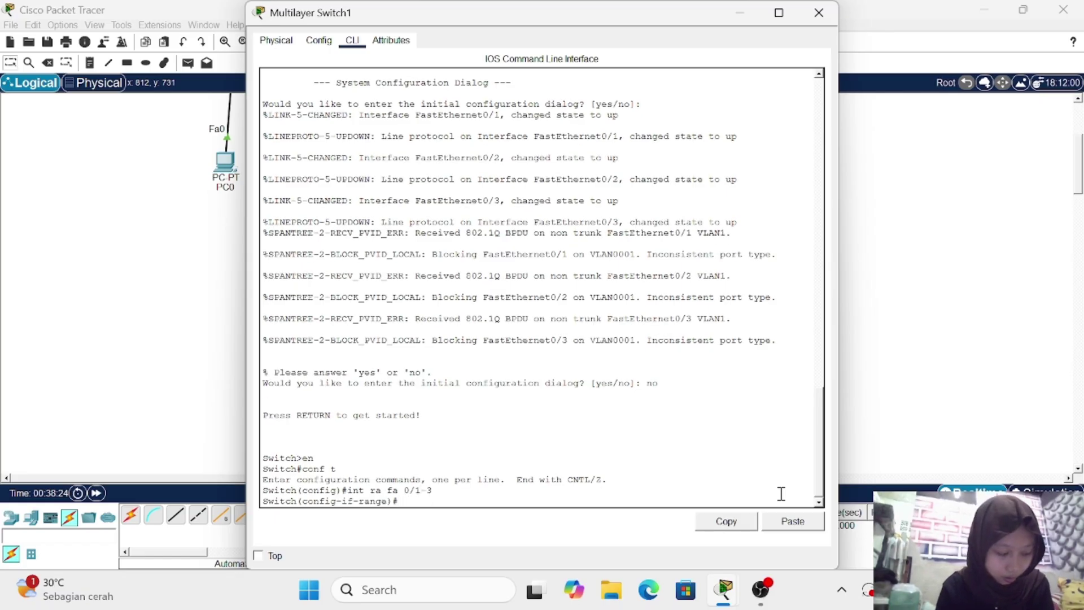
# Step: Set the trunk encapsulation of ports fa0/1-3 on Multilayer Switch1 to dot1q
pyautogui.write('switchport')
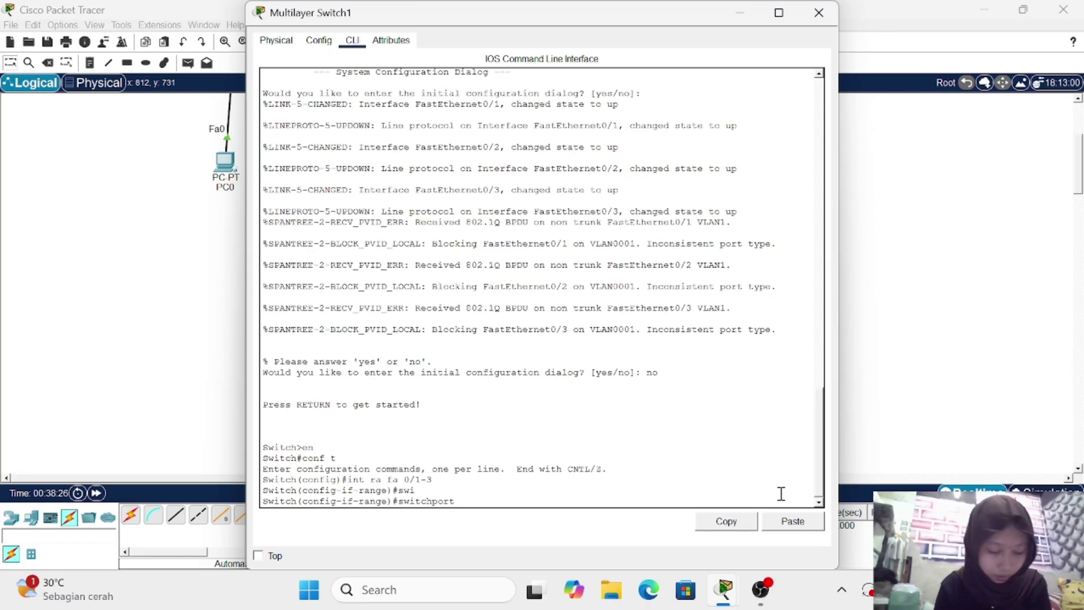
pyautogui.write('trun')
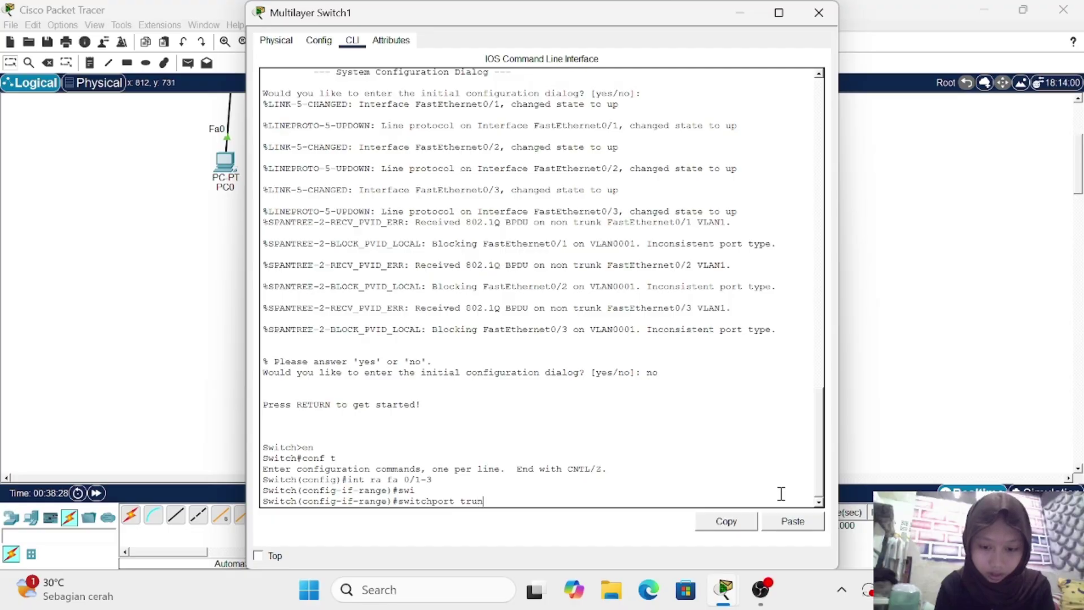
pyautogui.write('k enca')
pyautogui.press('Tab')
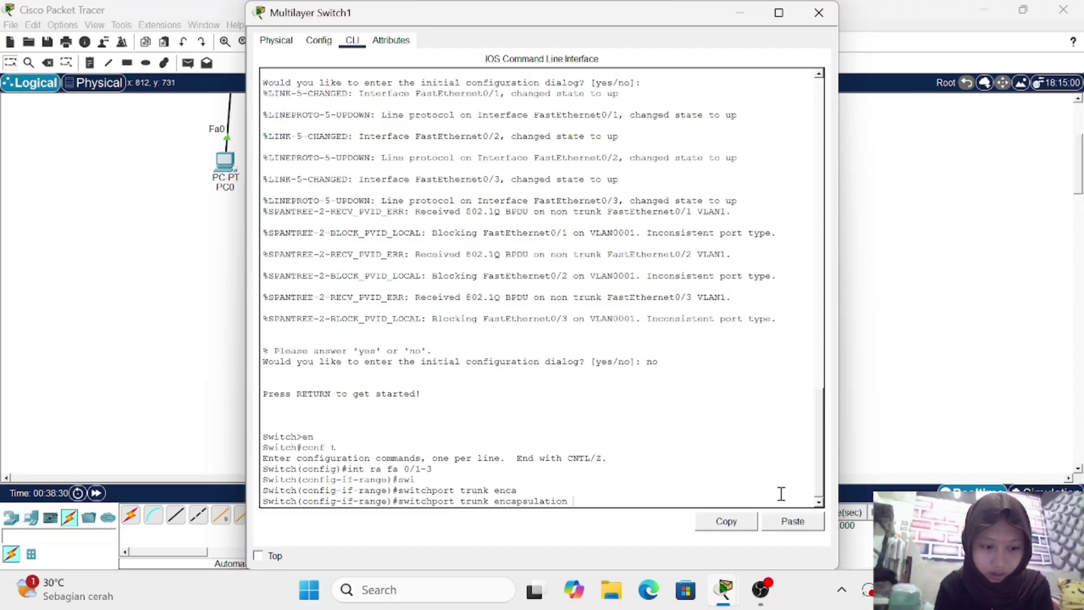
pyautogui.write('do')
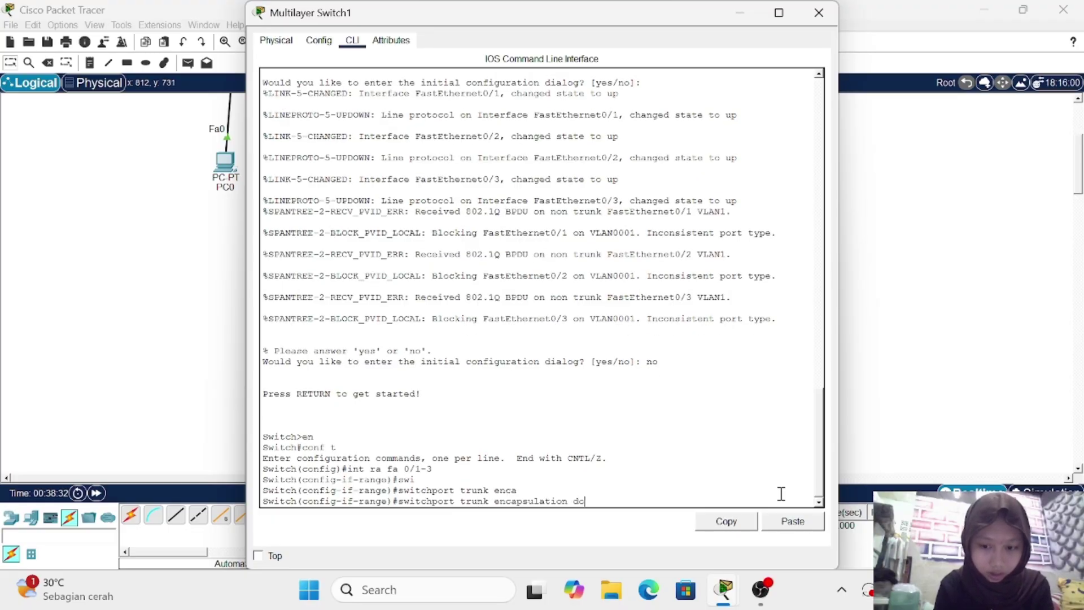
pyautogui.press('Tab')
pyautogui.press('Return')
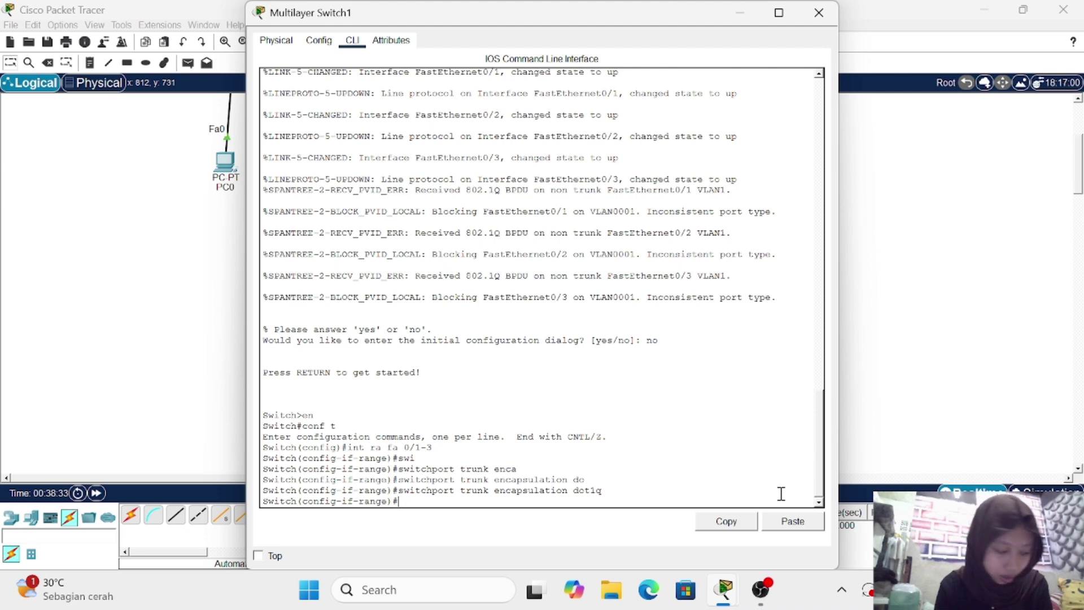
# Step: Set ports fa0/1-3 on Multilayer Switch1 to switchport mode trunk
pyautogui.write('swi')
pyautogui.press('Tab')
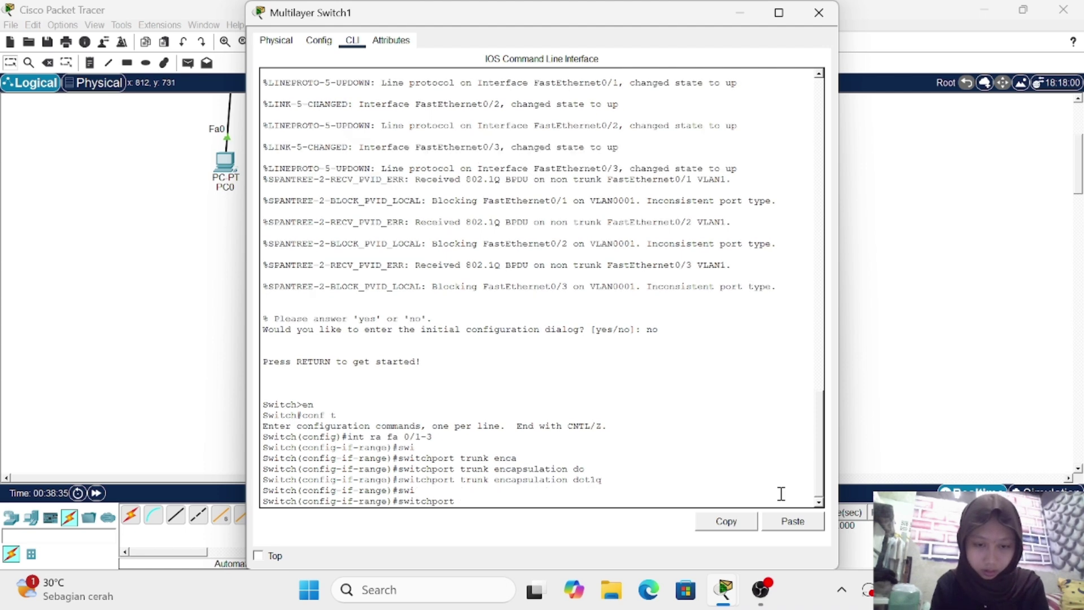
pyautogui.write('mode ')
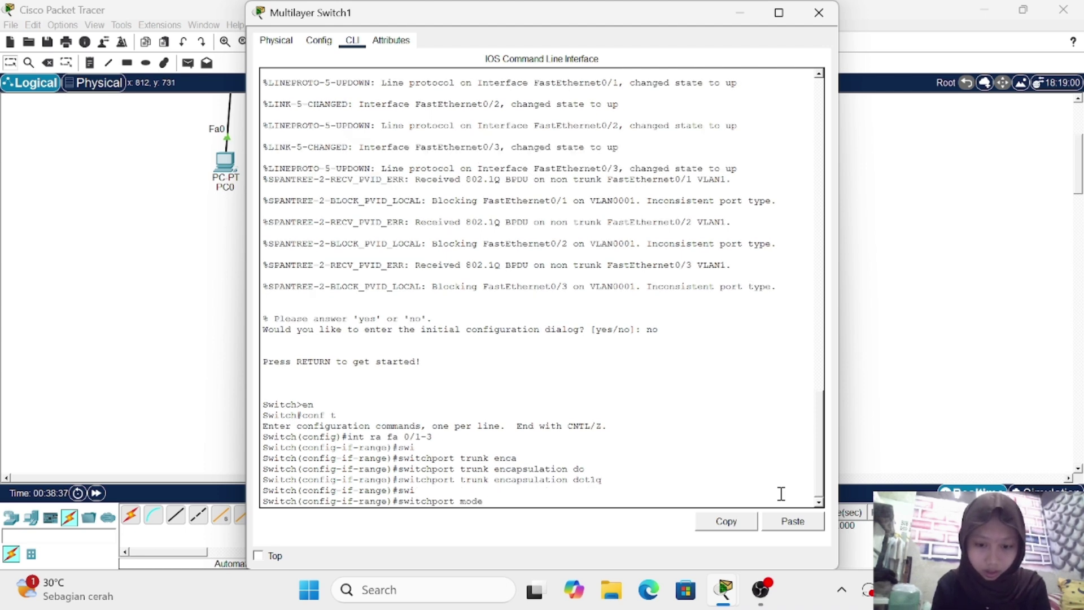
pyautogui.write('trunk')
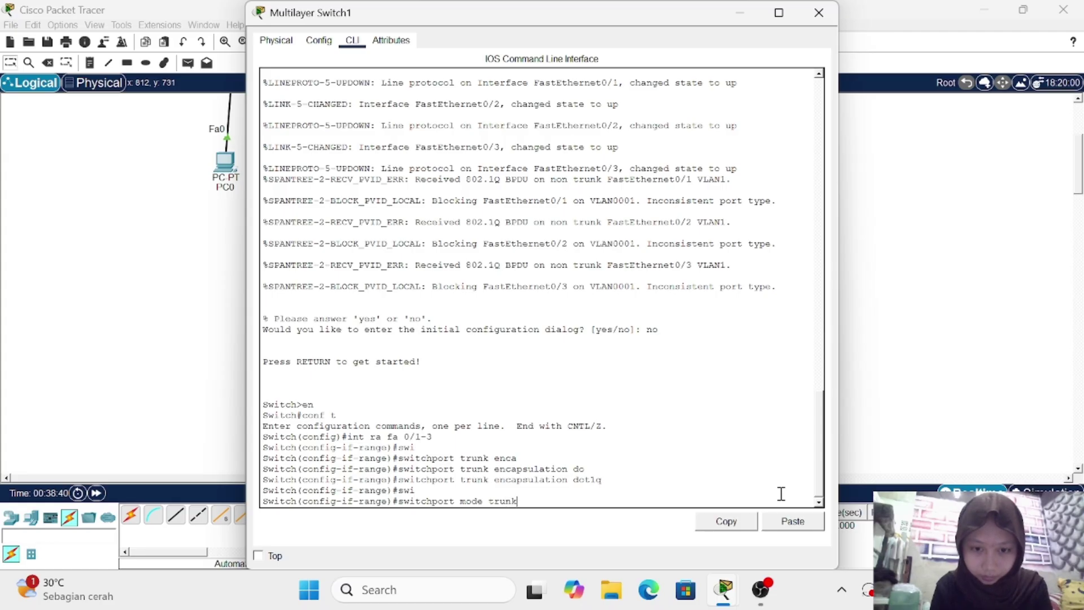
pyautogui.press('Return')
pyautogui.press('Return')
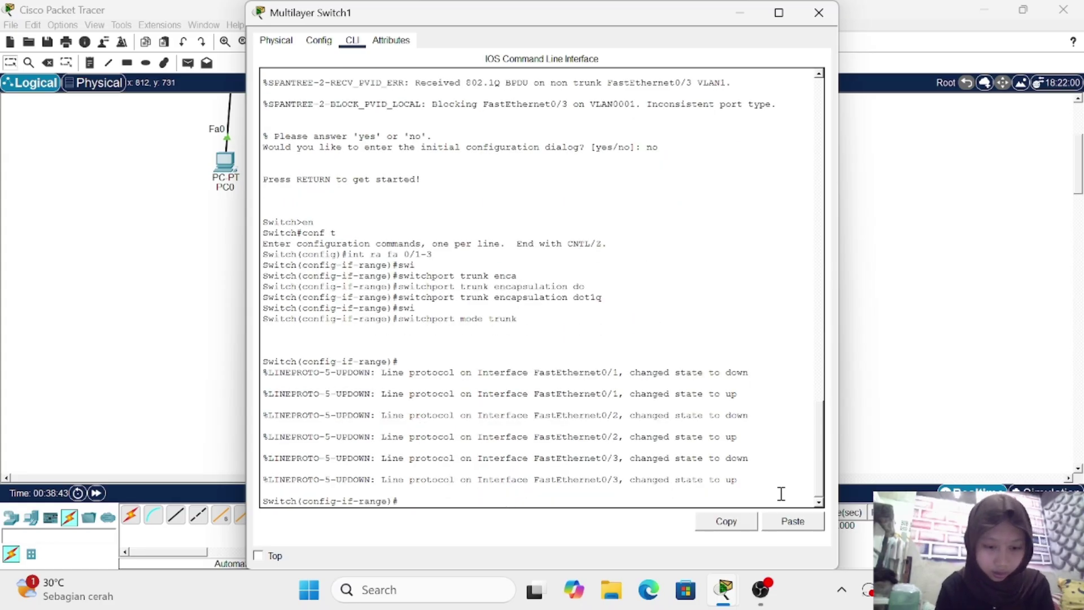
# Step: Assign ports fa0/1-3 on Multilayer Switch1 to channel-group 1 with mode on
pyautogui.write('channe')
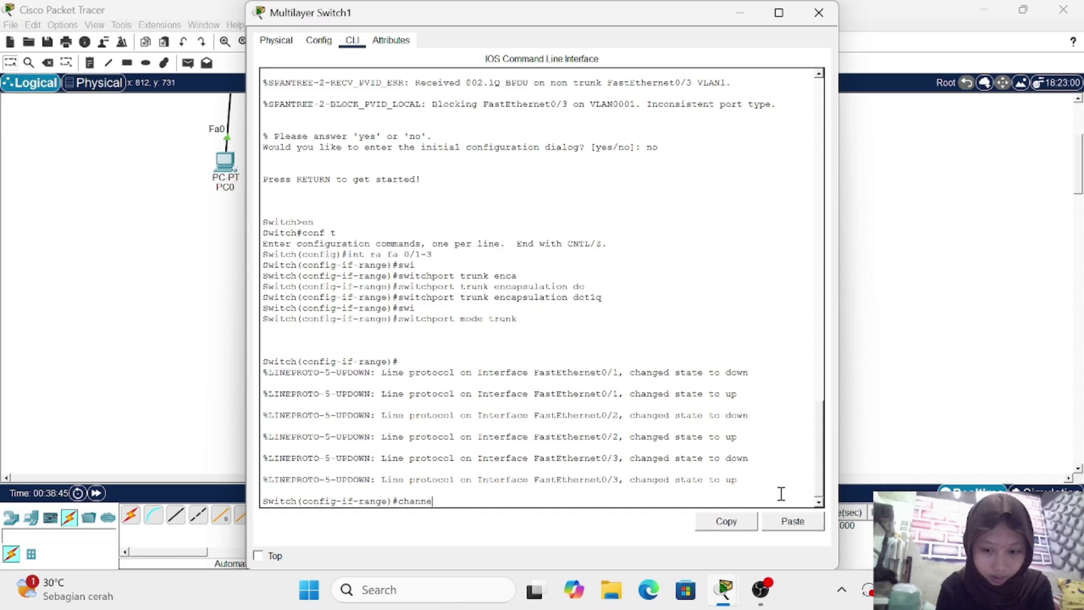
pyautogui.write('l-g')
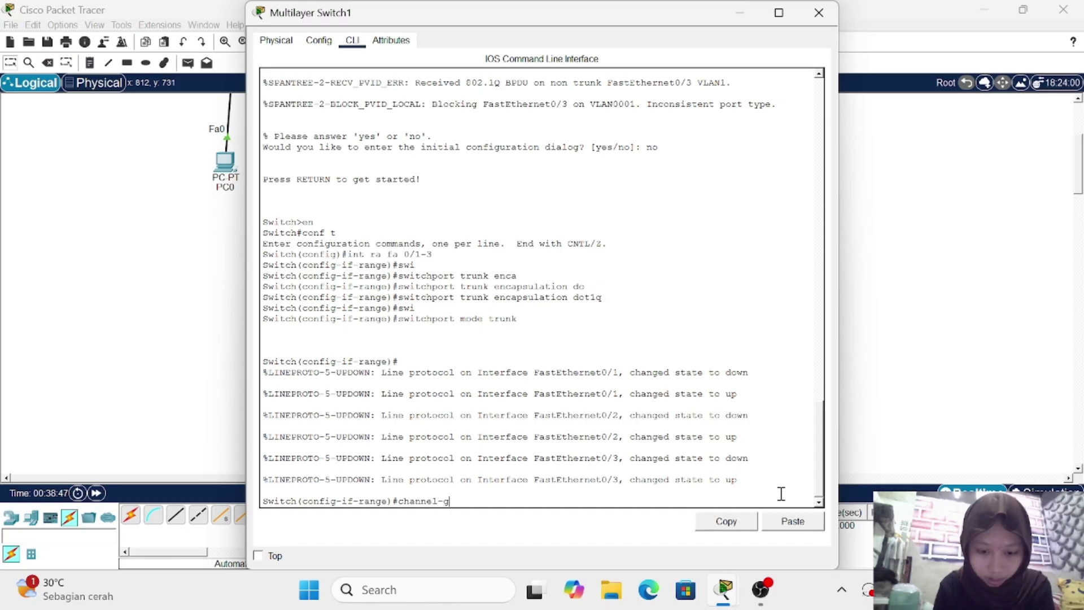
pyautogui.write('roup')
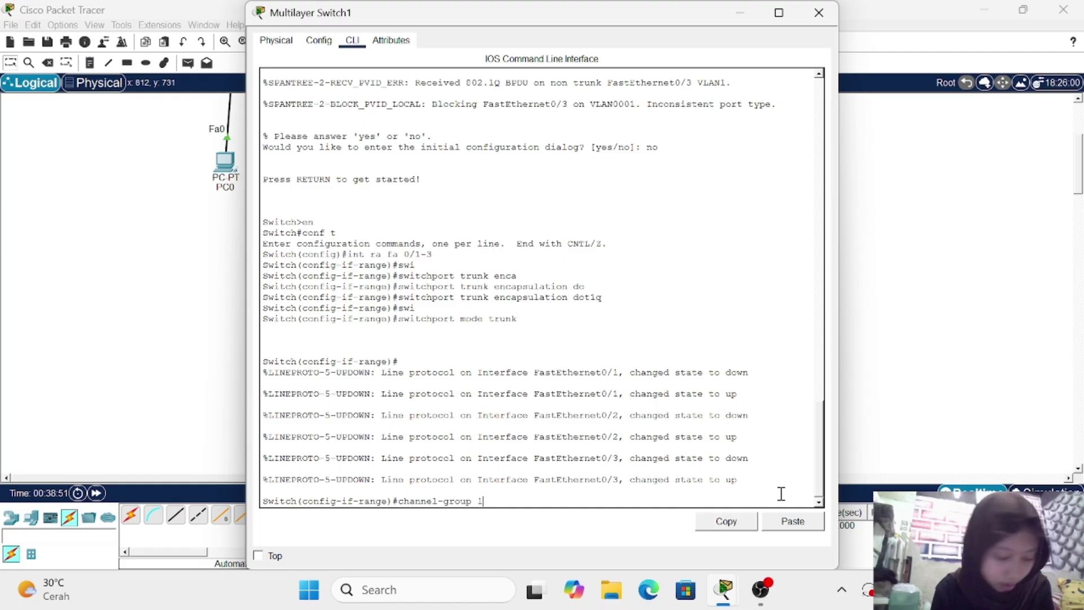
pyautogui.write(' 1')
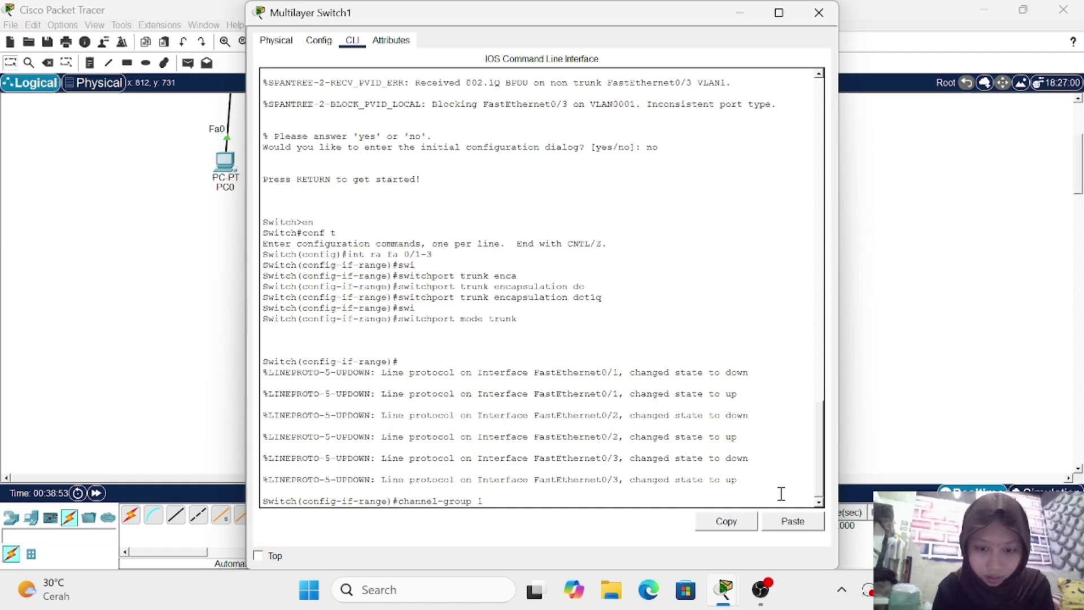
pyautogui.write(' mode on')
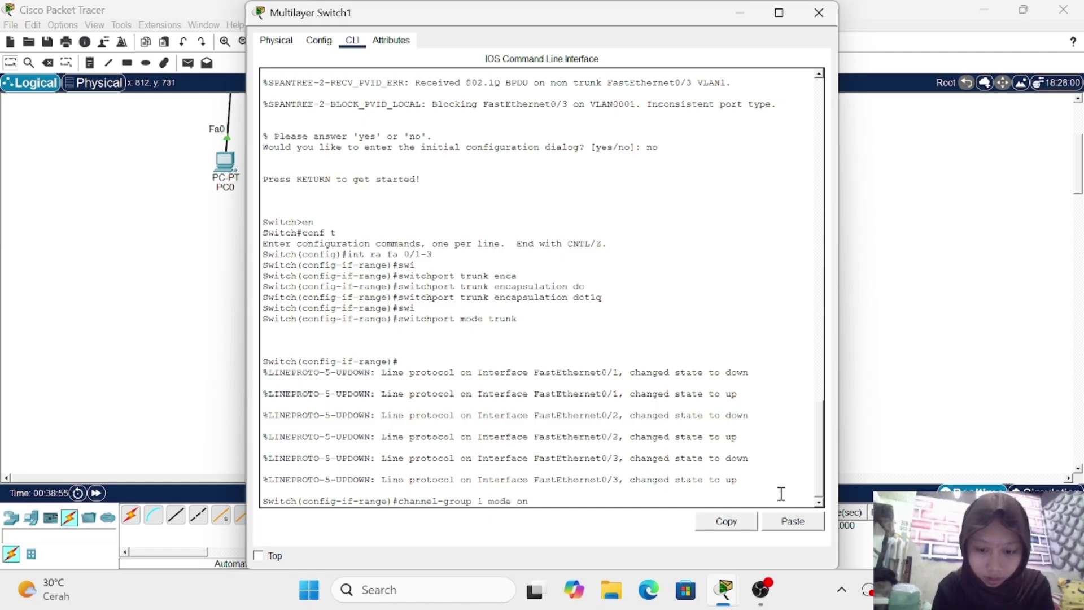
pyautogui.press('Return')
pyautogui.press('Return')
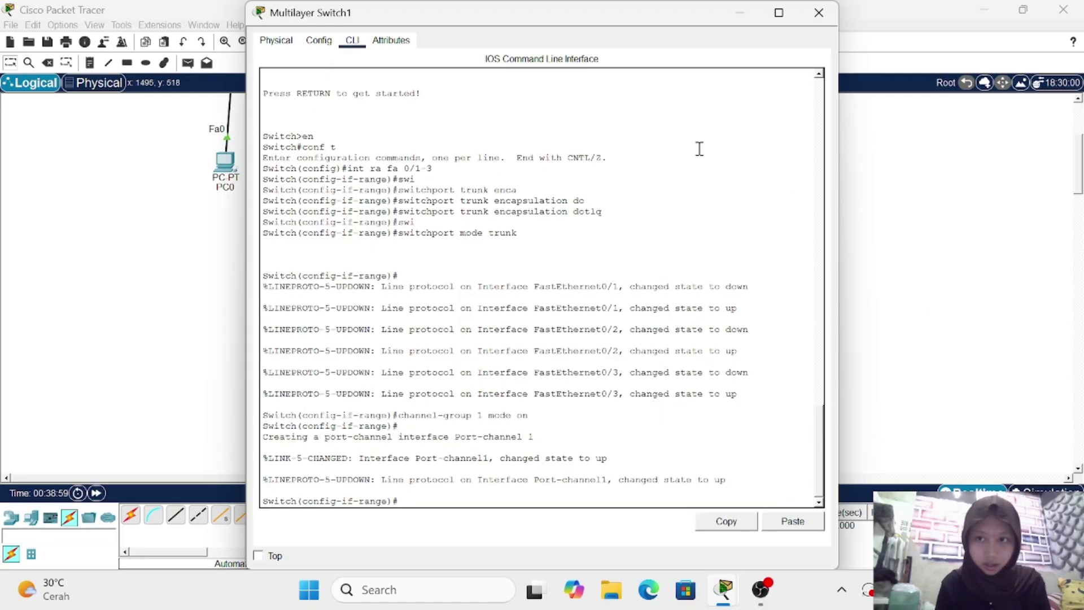
# Step: Fast-forward the simulation time and display the EtherChannel summary on Multilayer Switch0 with do show etherchannel summary
pyautogui.click(740, 12)
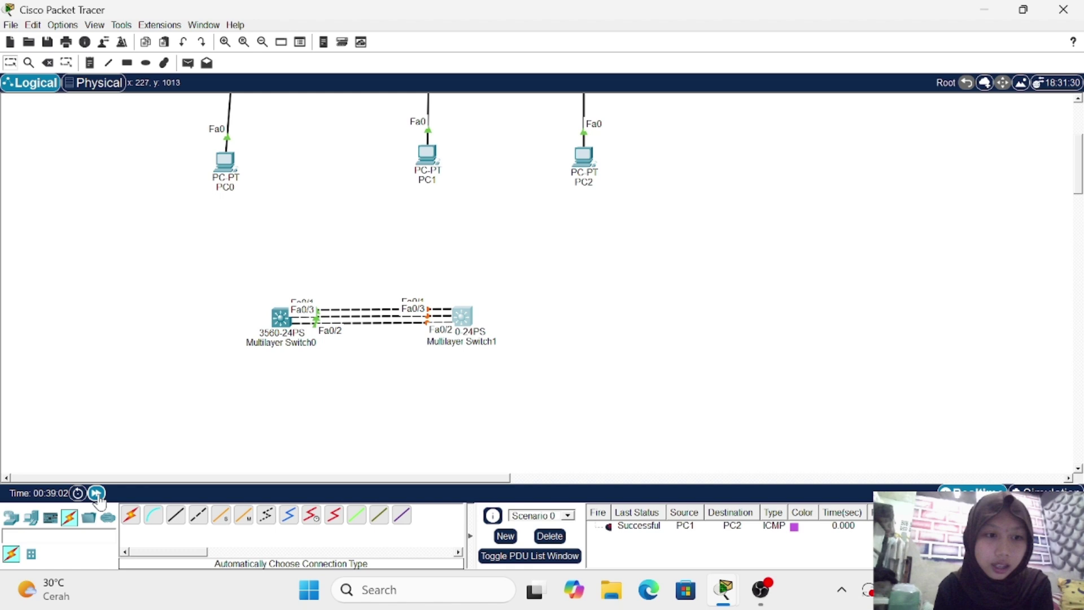
pyautogui.click(96, 494)
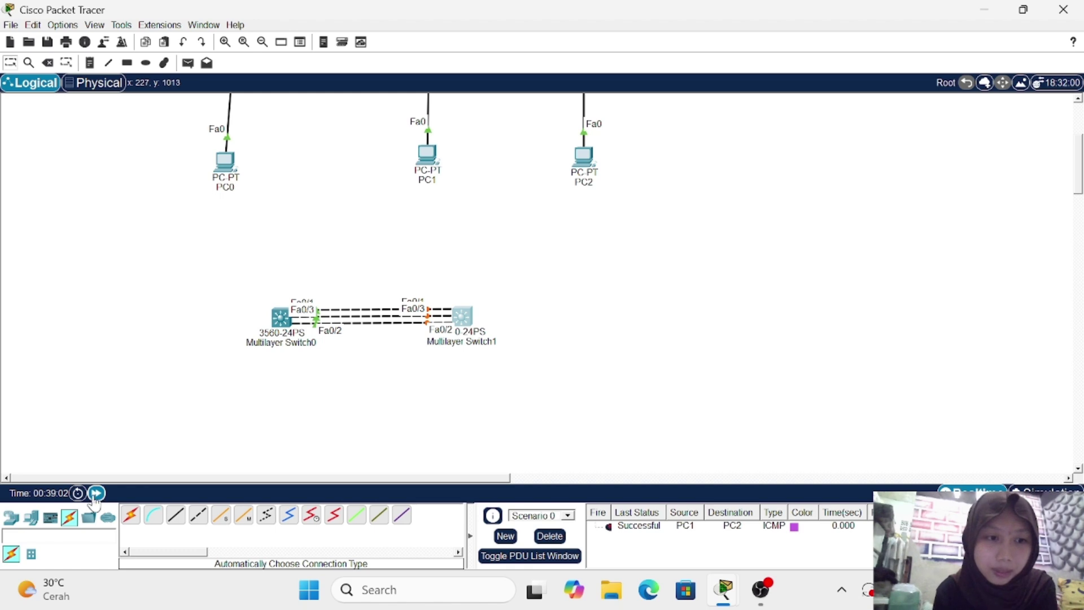
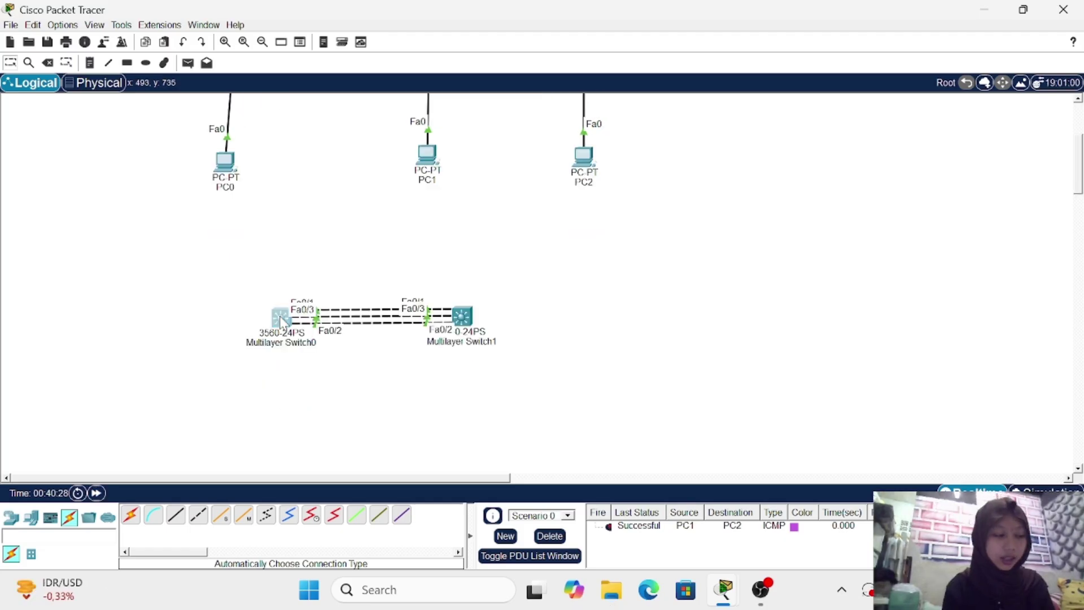
pyautogui.click(279, 317)
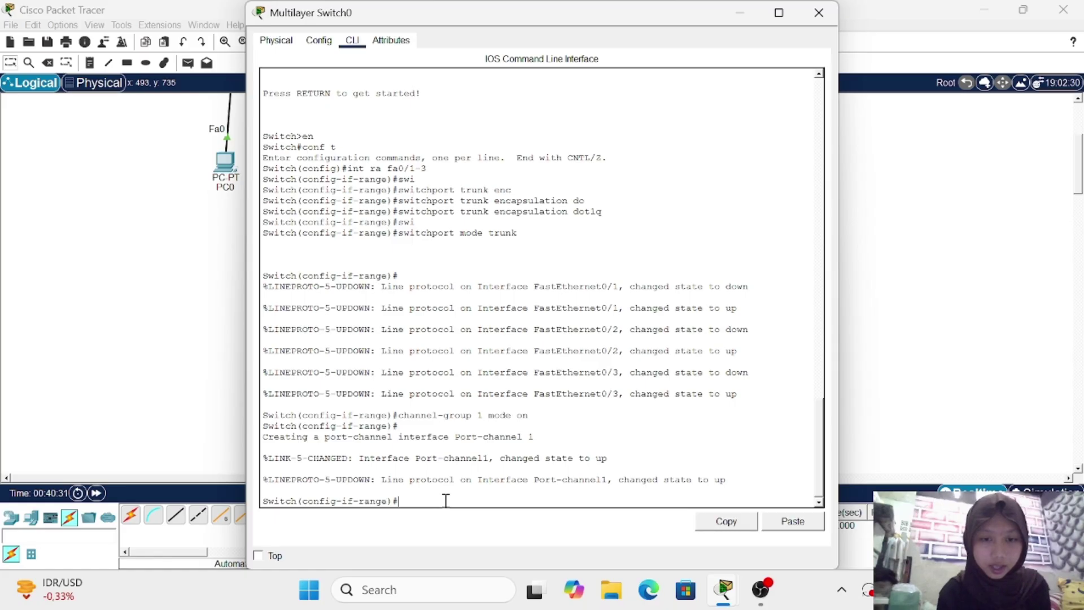
pyautogui.write('do sh')
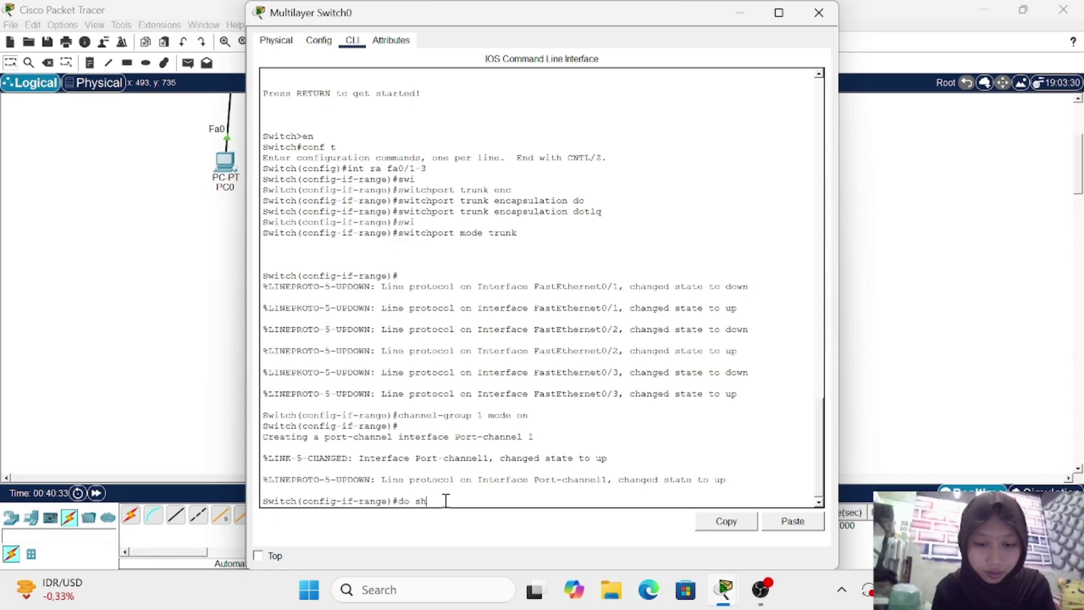
pyautogui.write('ow ')
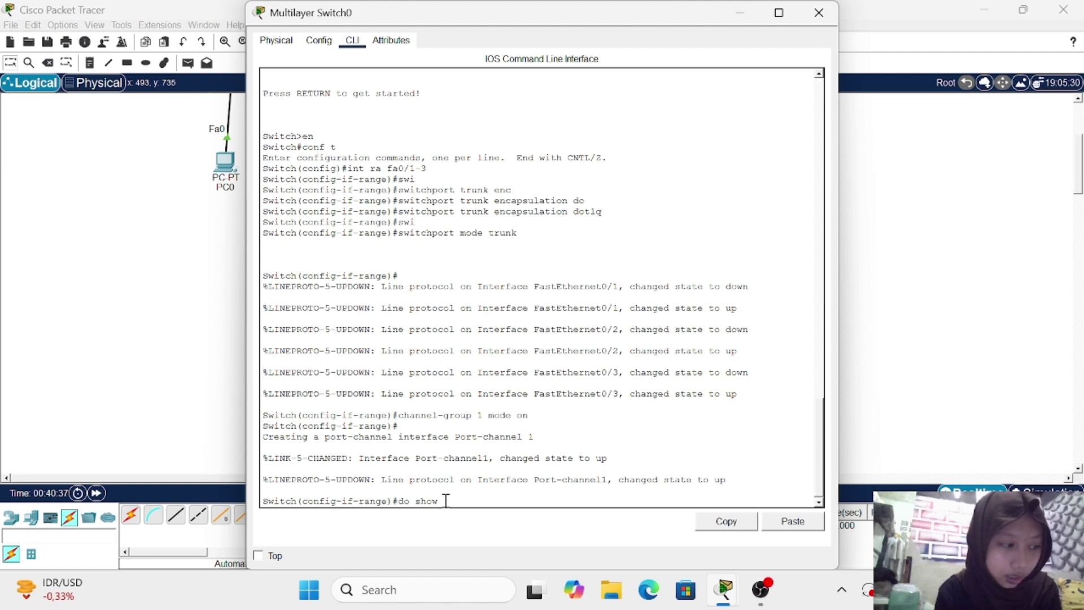
pyautogui.write('ether')
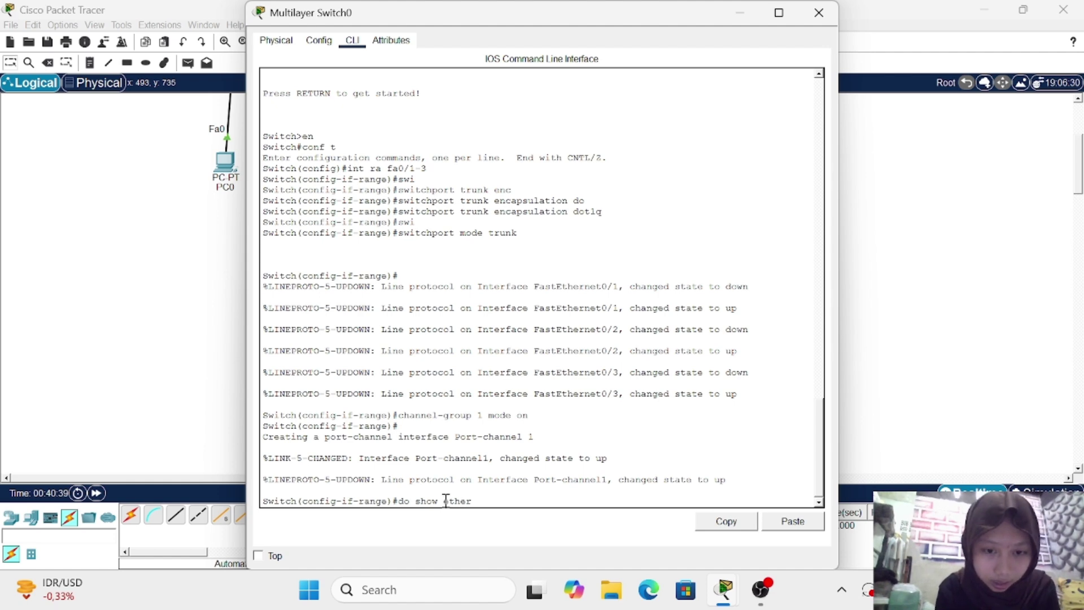
pyautogui.write('channe')
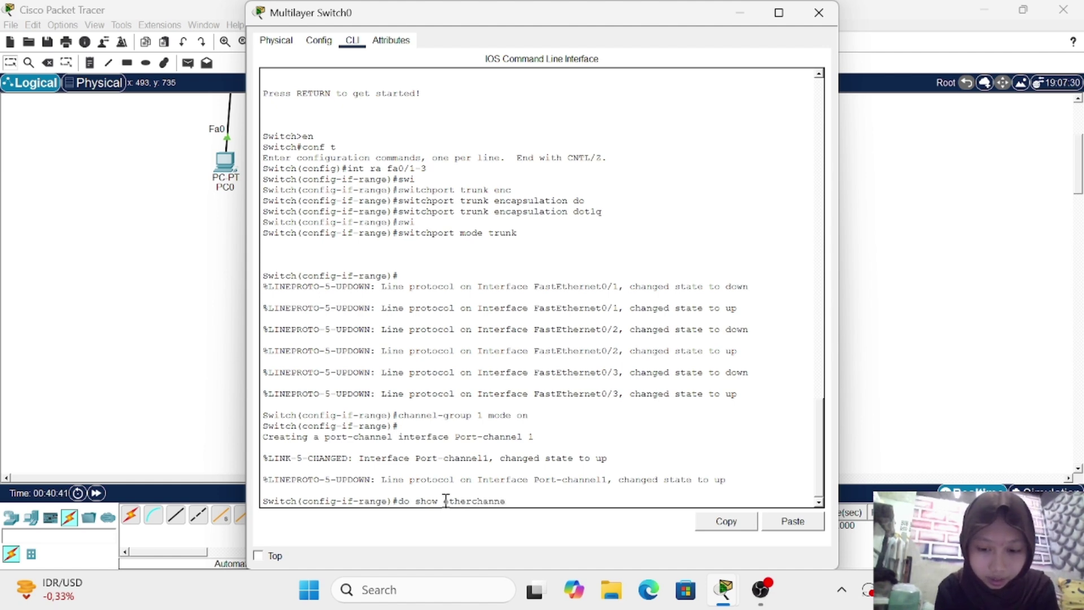
pyautogui.write('l summary')
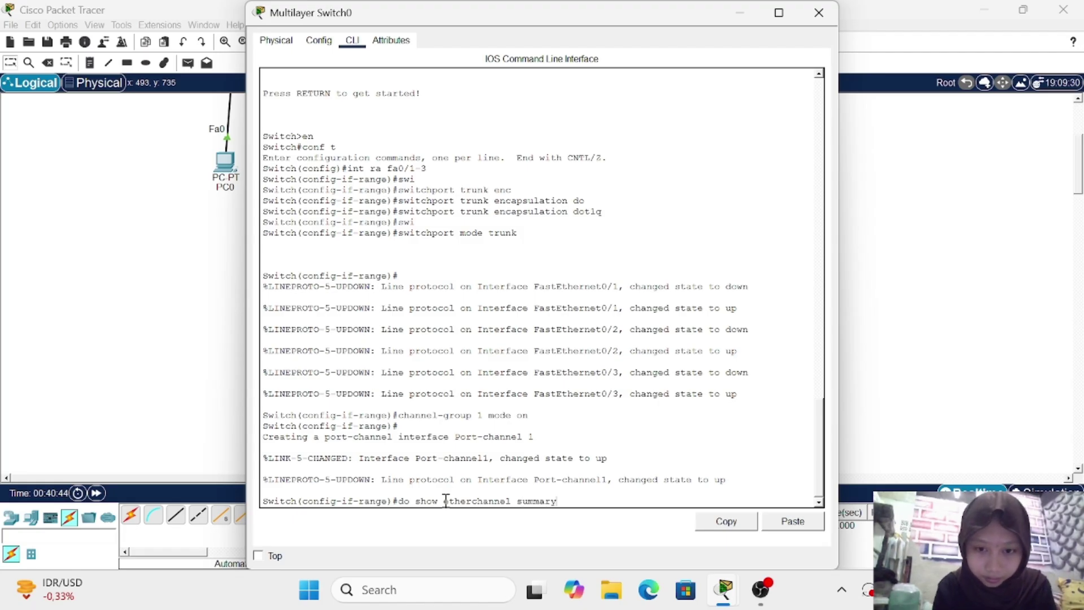
pyautogui.press('Return')
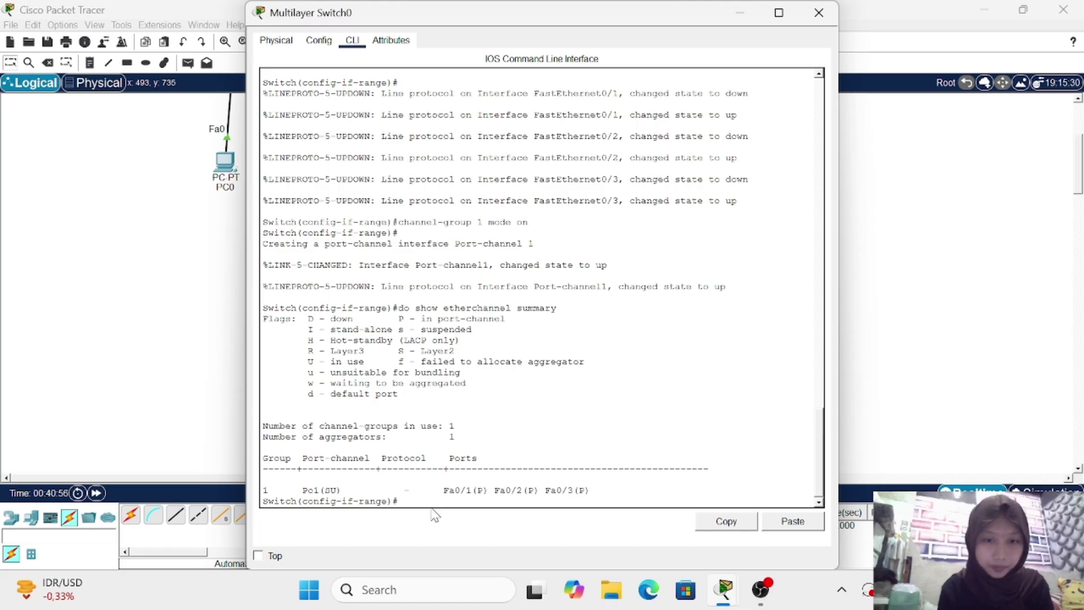
pyautogui.write('int')
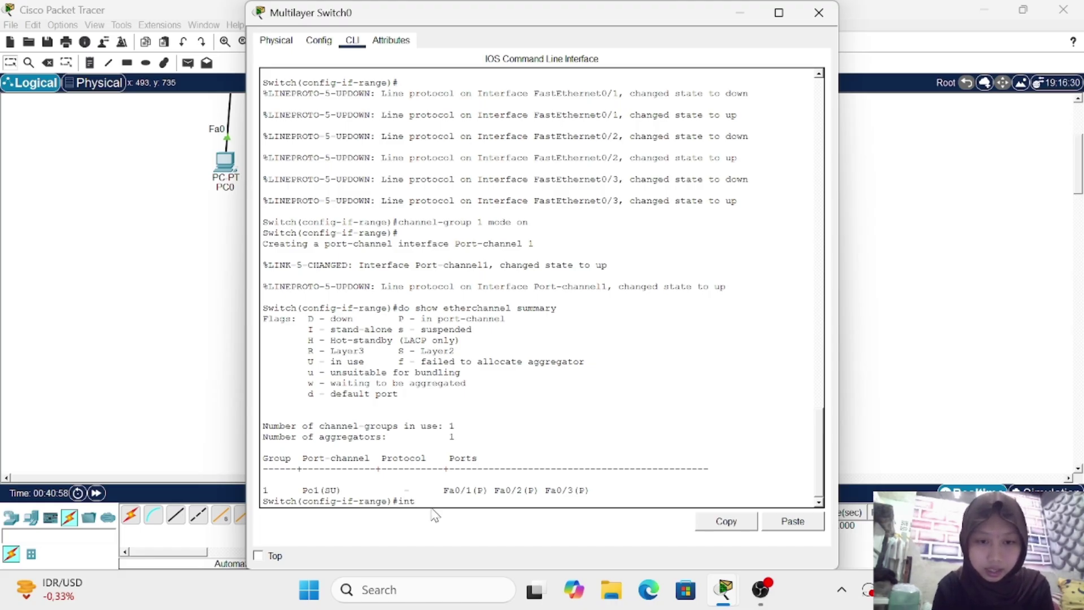
pyautogui.write(' po')
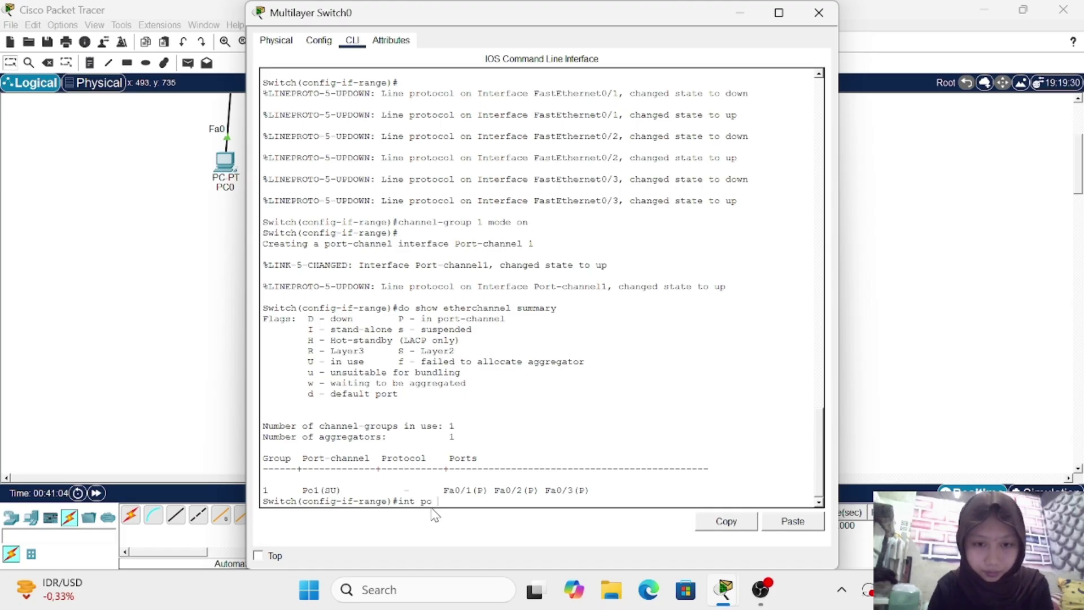
pyautogui.write('1')
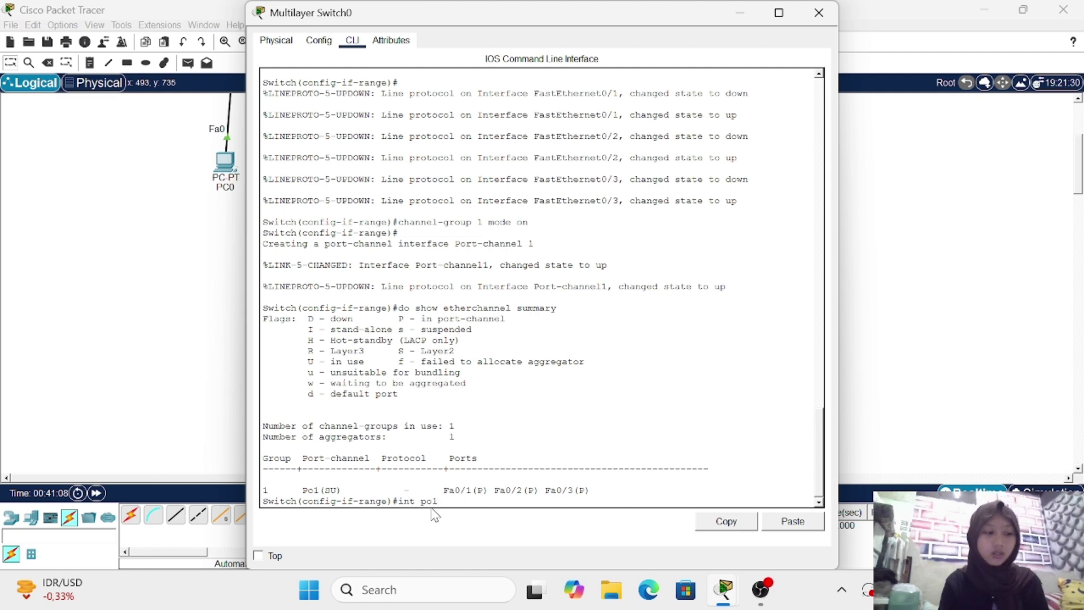
pyautogui.press('BackSpace')
pyautogui.press('BackSpace')
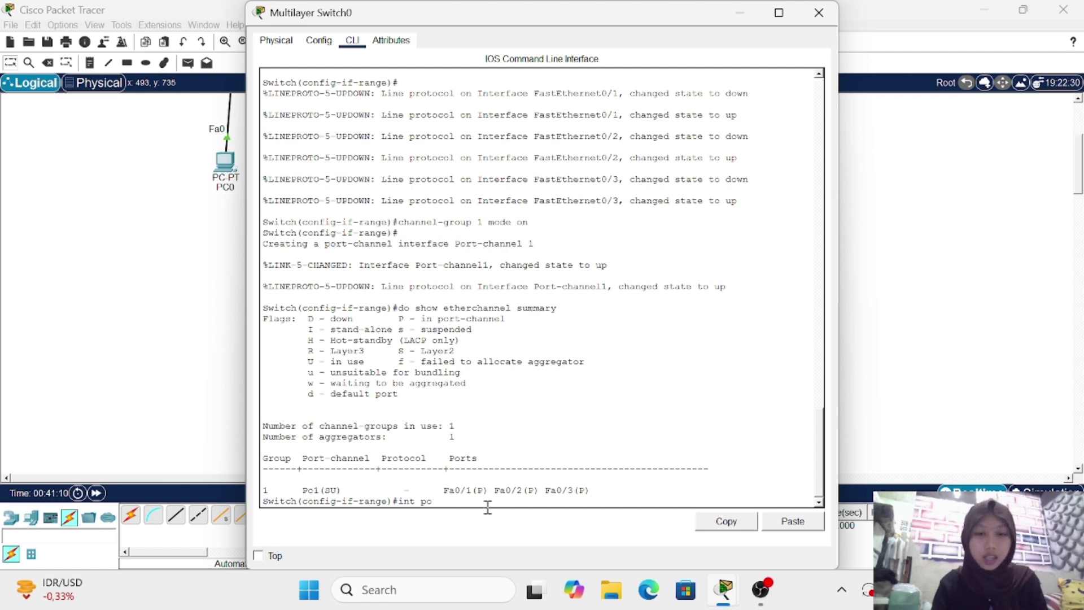
pyautogui.press('BackSpace')
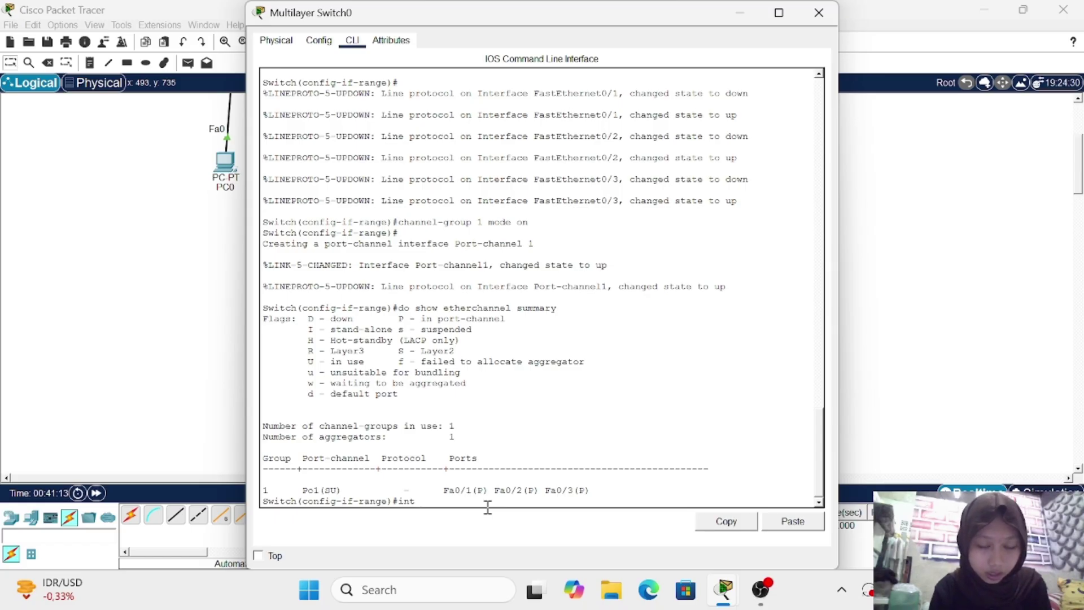
pyautogui.press('BackSpace')
pyautogui.press('BackSpace')
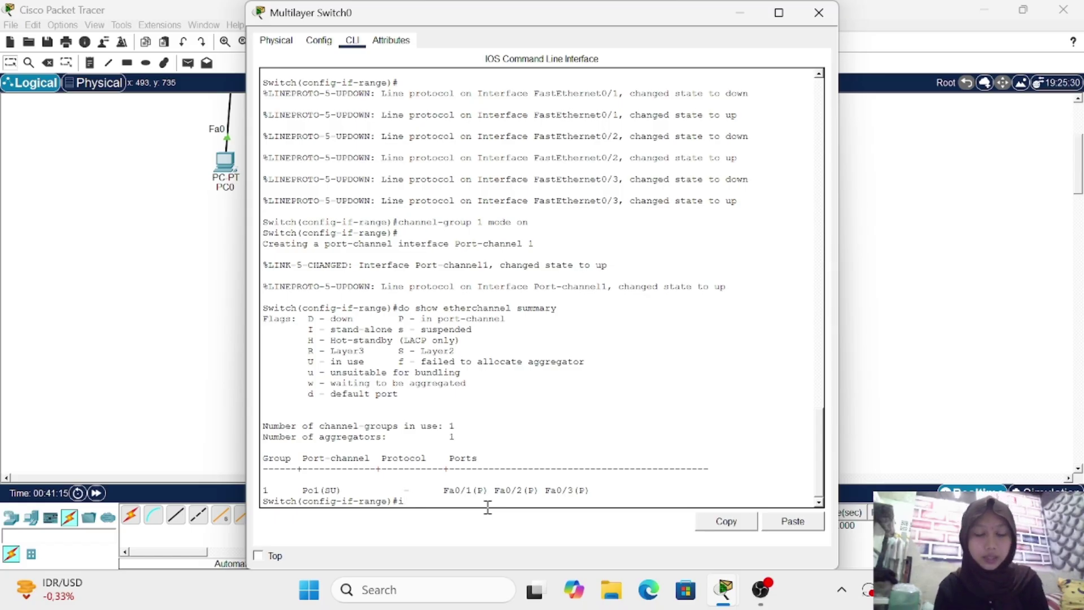
pyautogui.write('nt')
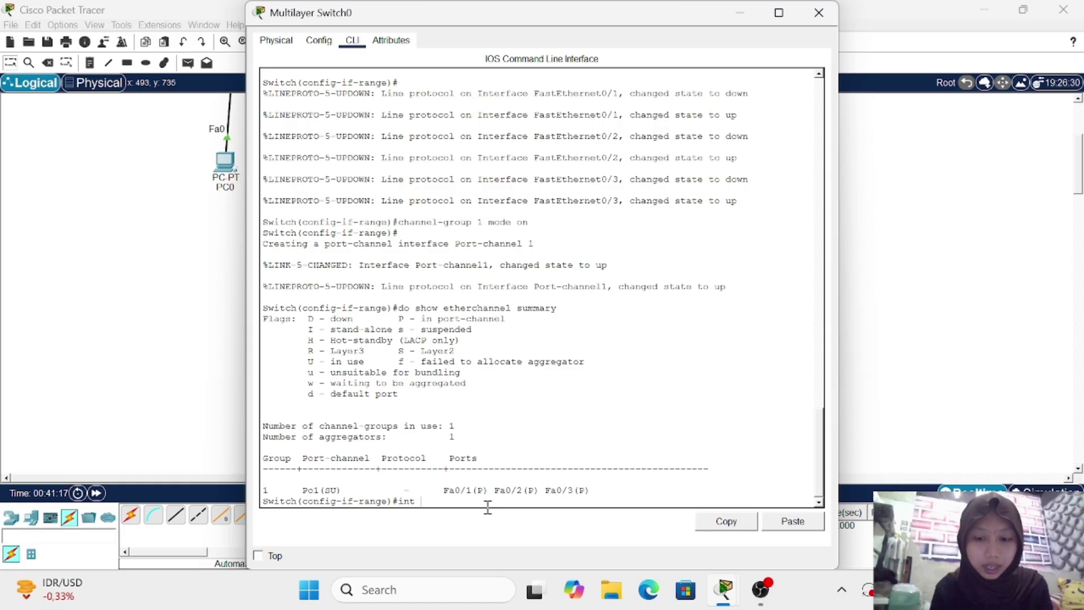
pyautogui.write(' po1')
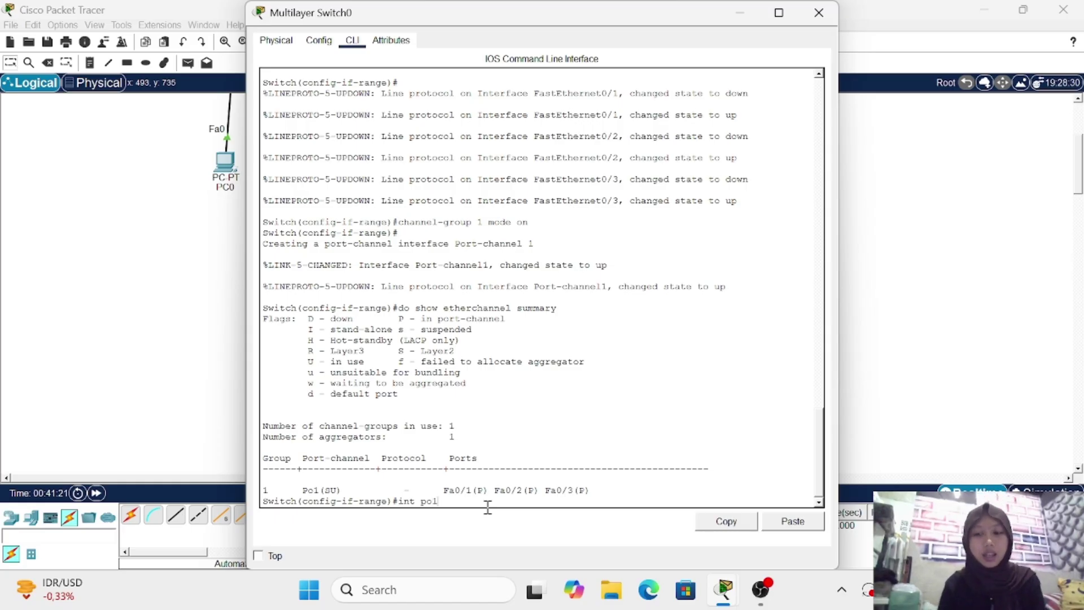
pyautogui.press('BackSpace')
pyautogui.press('BackSpace')
pyautogui.press('BackSpace')
pyautogui.write('fa')
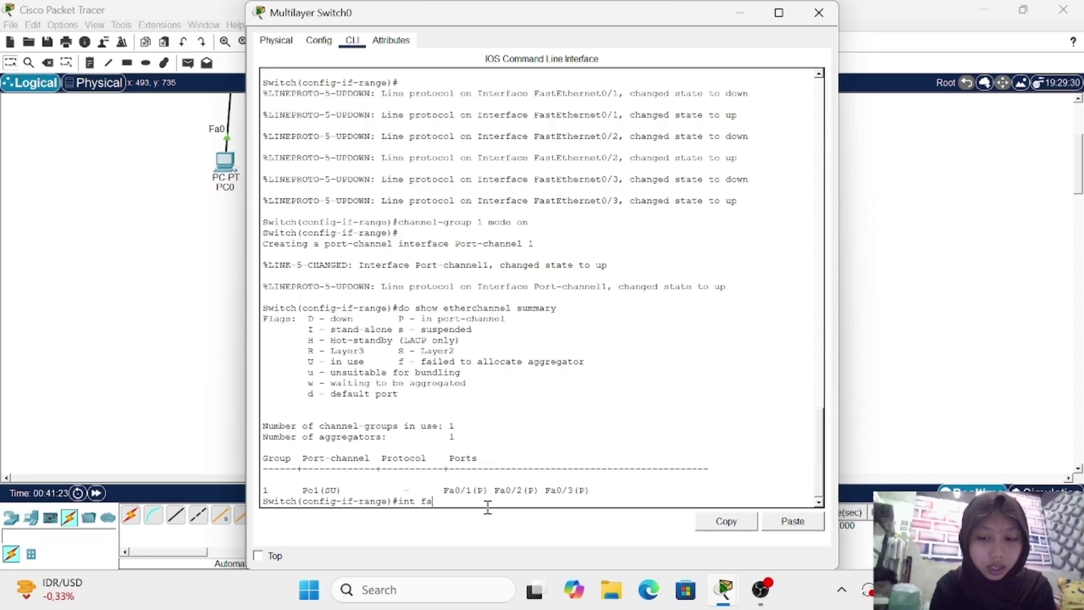
pyautogui.write('0/1')
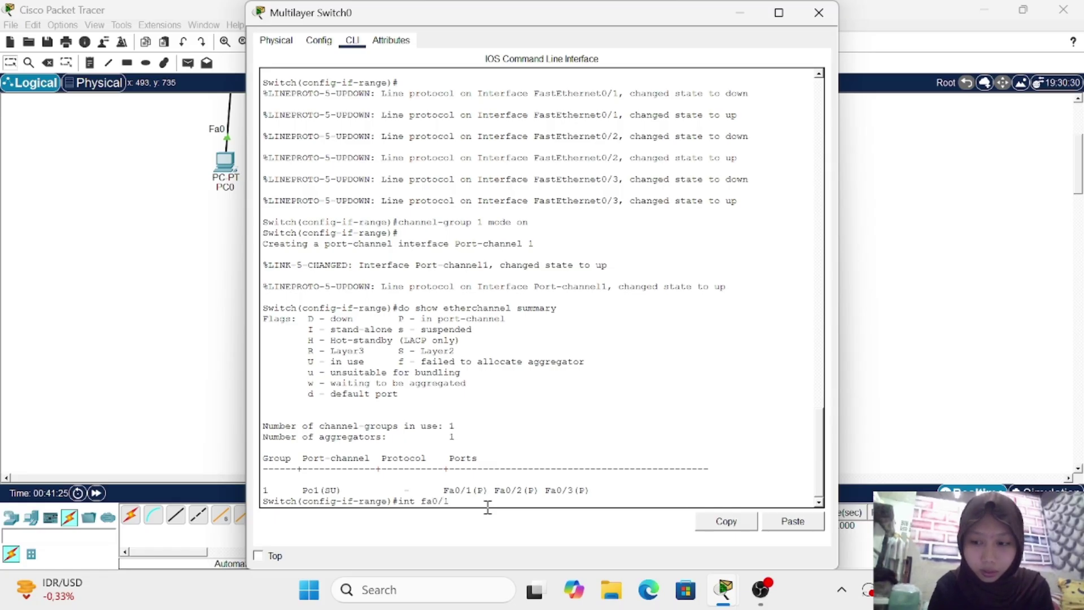
pyautogui.press('BackSpace')
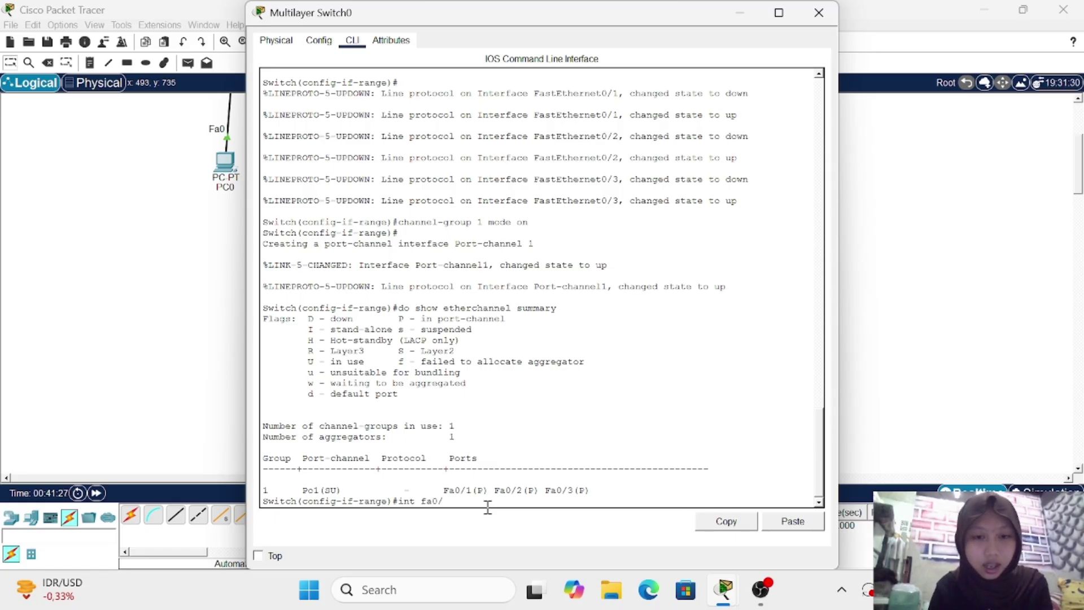
pyautogui.press('BackSpace')
pyautogui.press('BackSpace')
pyautogui.press('BackSpace')
pyautogui.press('BackSpace')
pyautogui.press('BackSpace')
pyautogui.press('BackSpace')
pyautogui.press('BackSpace')
pyautogui.press('BackSpace')
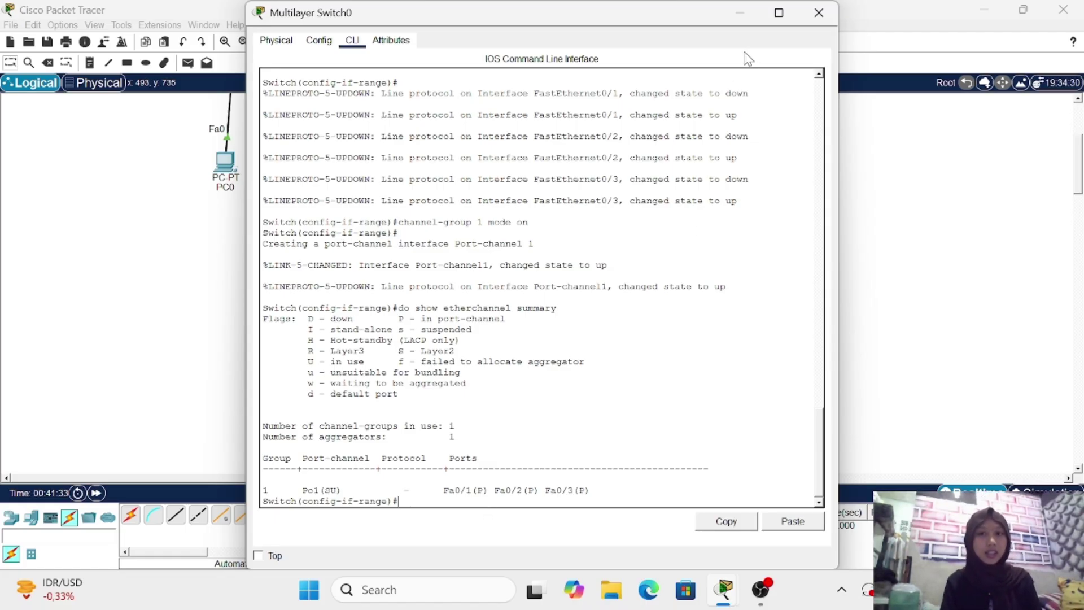
# Step: Minimize the Multilayer Switch0 window and view both EtherChannel networks in the logical topology
pyautogui.click(740, 13)
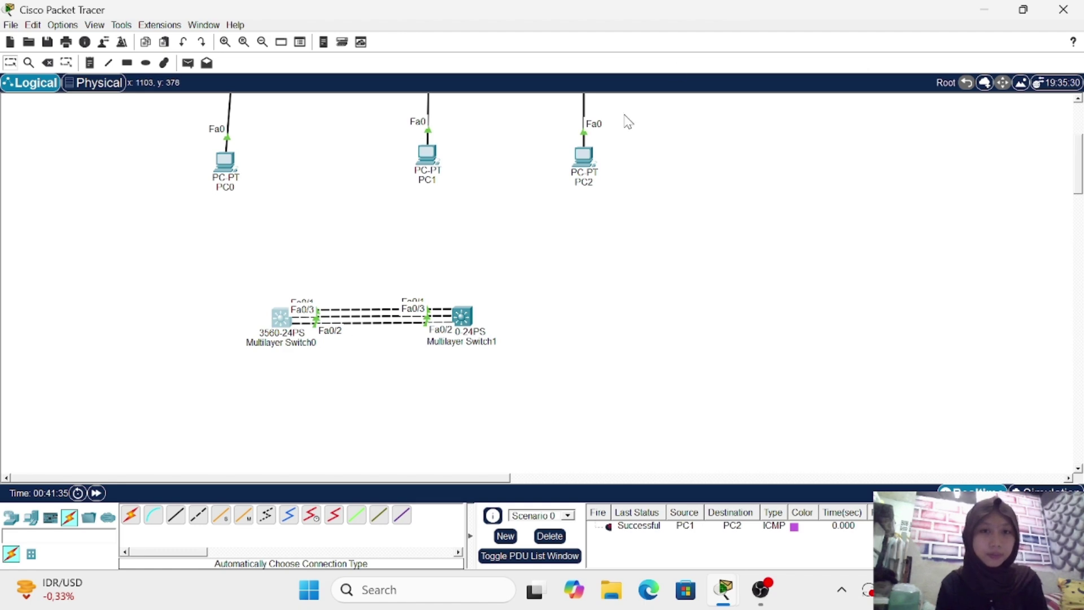
pyautogui.scroll(3, 633, 182)
pyautogui.scroll(-1, 632, 183)
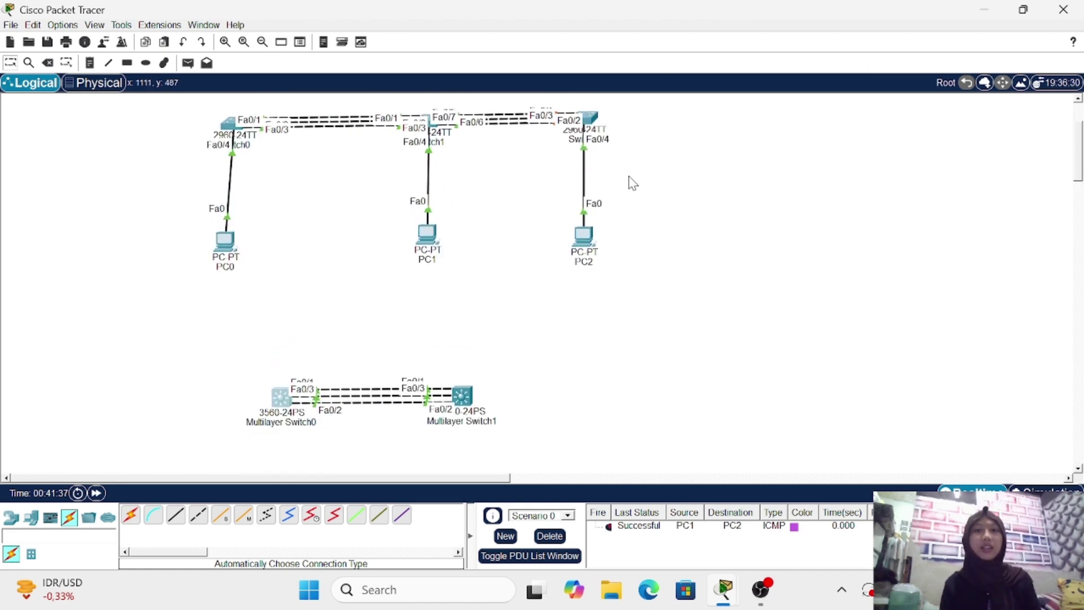